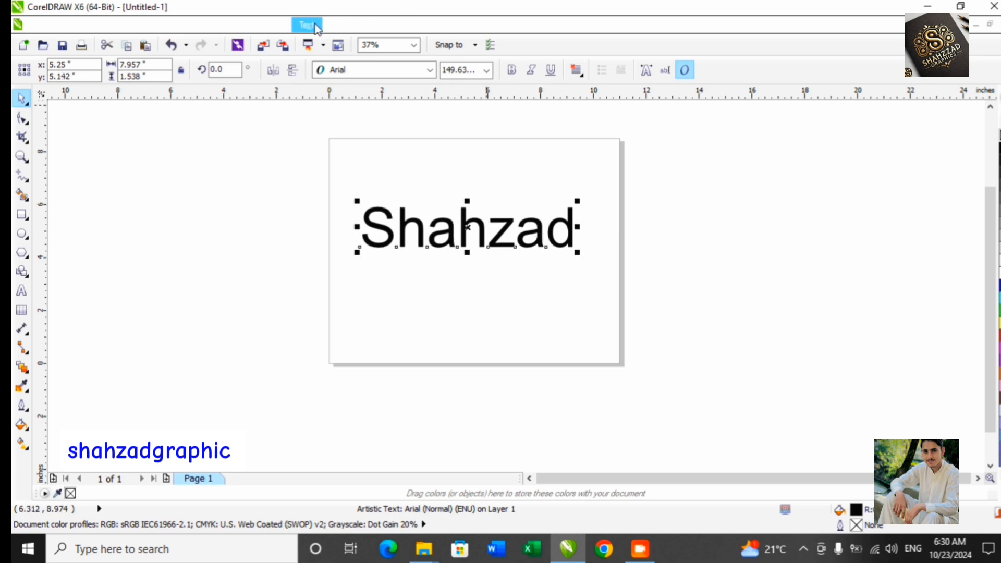
Change the name text's case to UPPERCASE and reposition it on the page
click(306, 25)
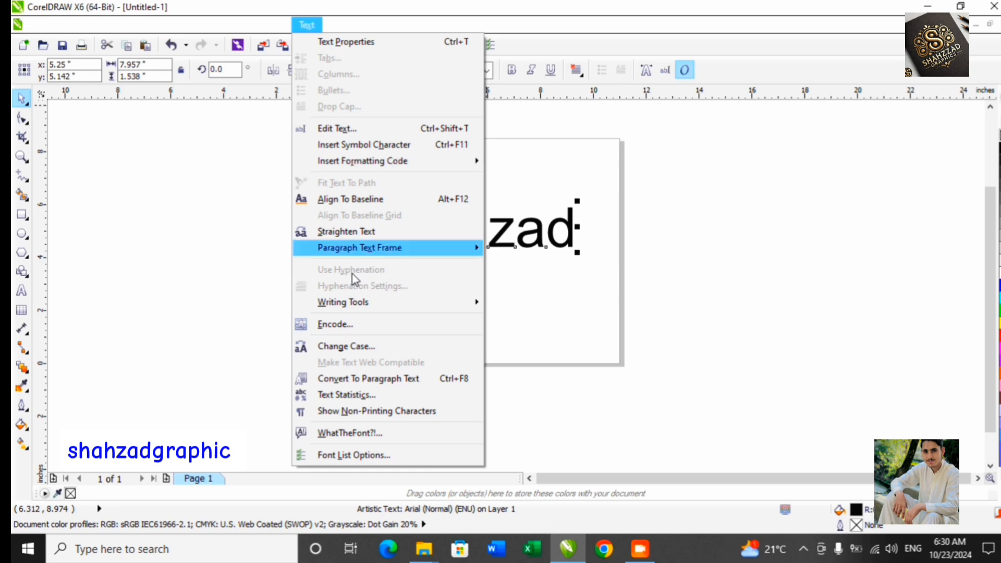
click(354, 350)
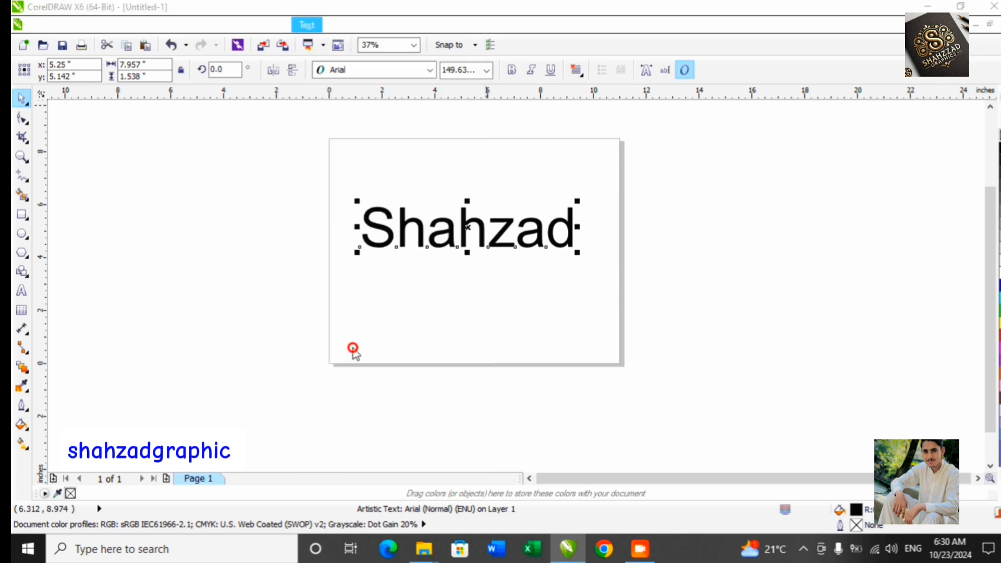
drag(502, 195, 704, 161)
click(677, 228)
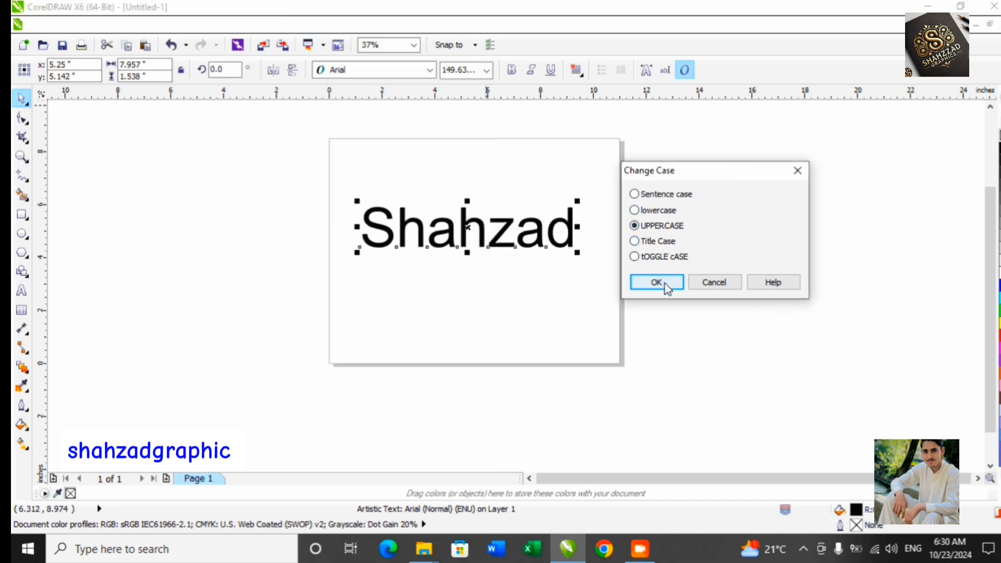
click(657, 282)
drag(589, 238, 562, 241)
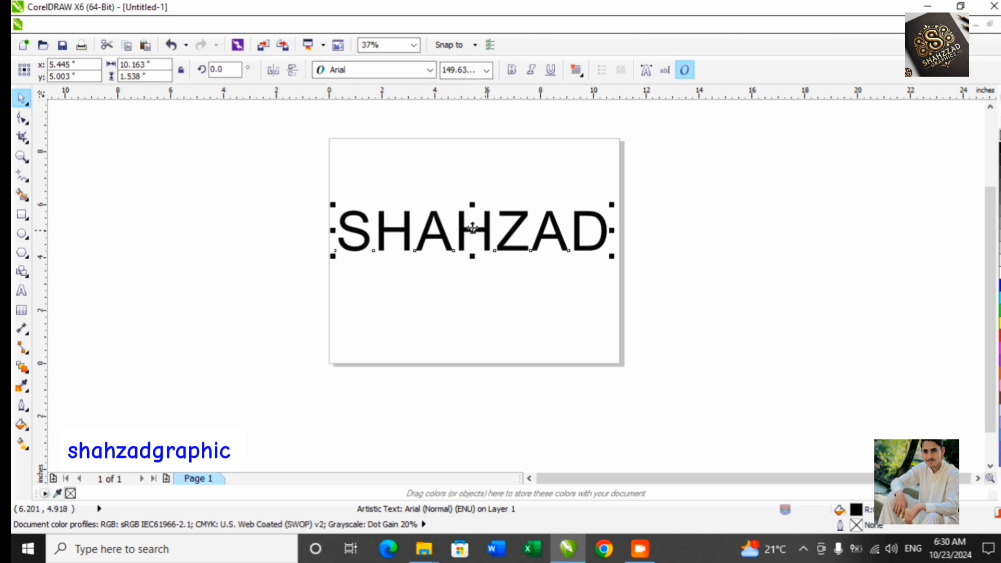
Set the text's font to Arial Black and scale it down to about 8.95 inches wide
click(430, 70)
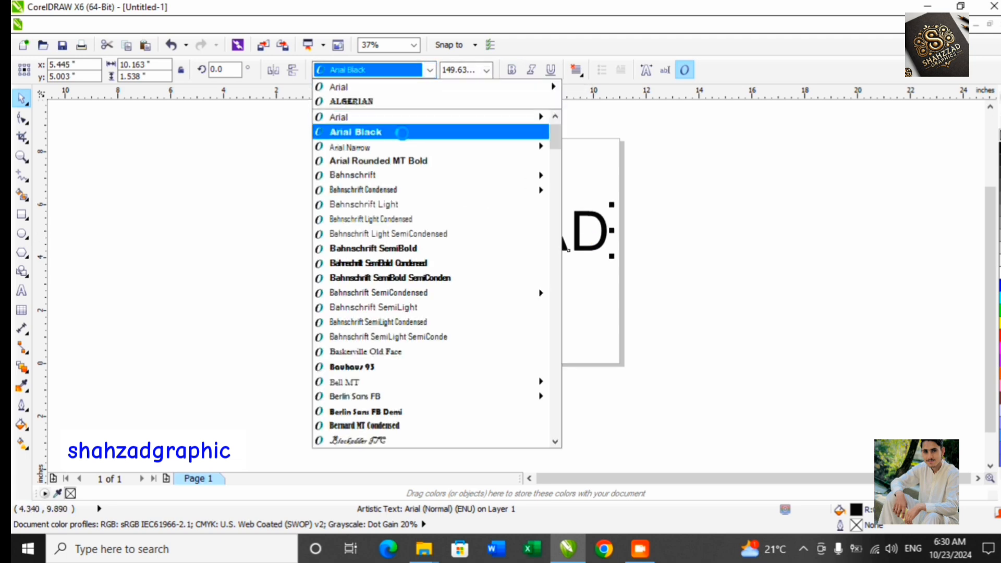
click(405, 137)
drag(651, 256, 578, 245)
scroll(425, 233, up, 1)
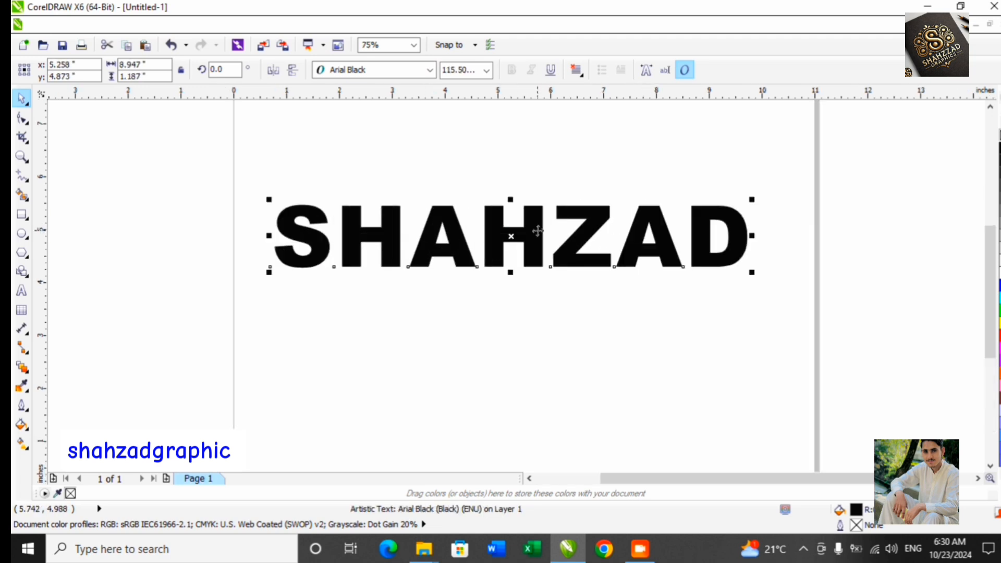
Reposition the text on the page at about x 5.9, y 4.4 inches
scroll(538, 230, down, 1)
drag(537, 230, 540, 196)
drag(346, 161, 637, 295)
drag(581, 209, 540, 249)
click(533, 228)
drag(384, 204, 676, 300)
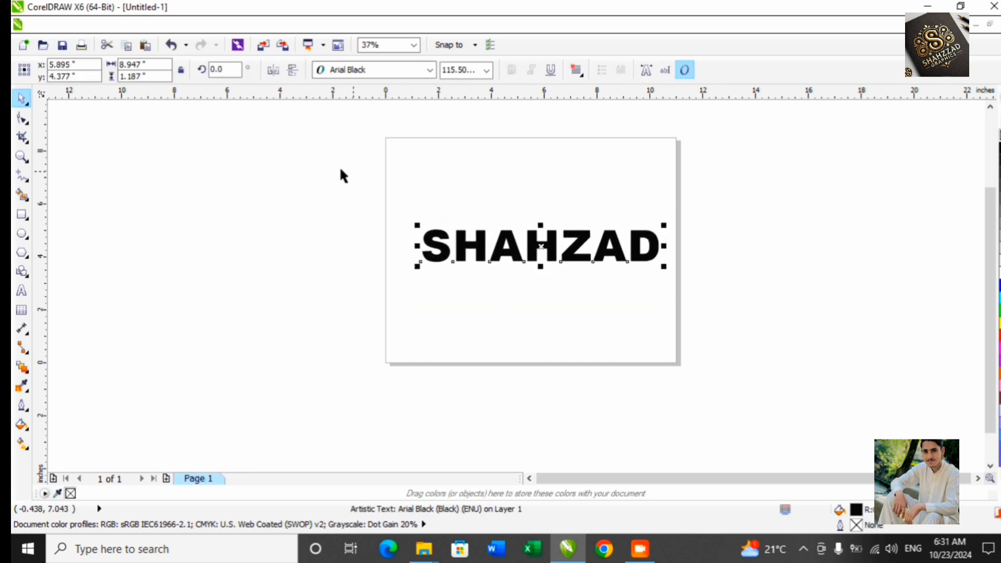
Duplicate the text about 3.5 inches below the original and adjust both copies so they roughly line up
drag(357, 178, 666, 292)
drag(571, 252, 556, 338)
right_click(557, 338)
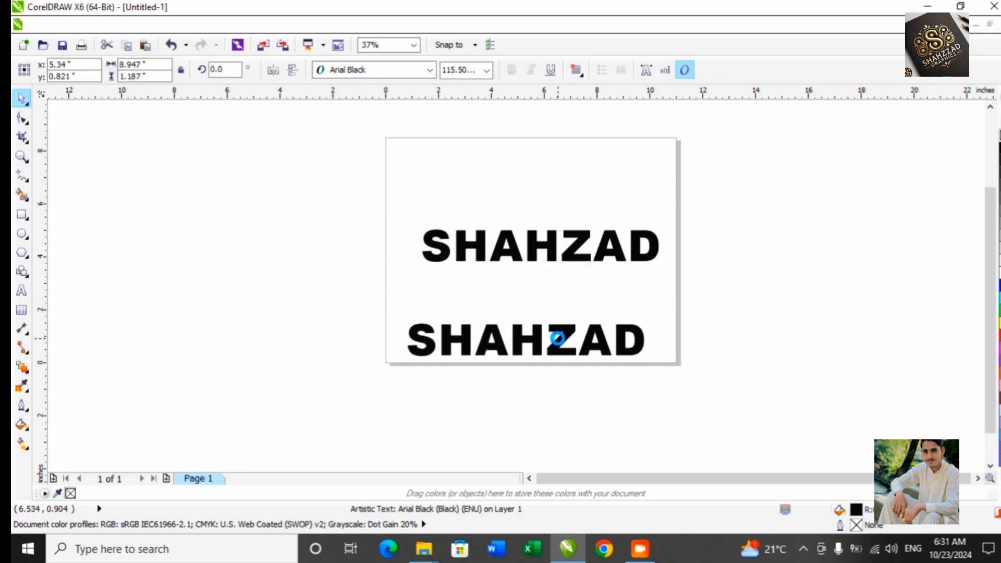
drag(390, 205, 670, 287)
drag(624, 258, 615, 252)
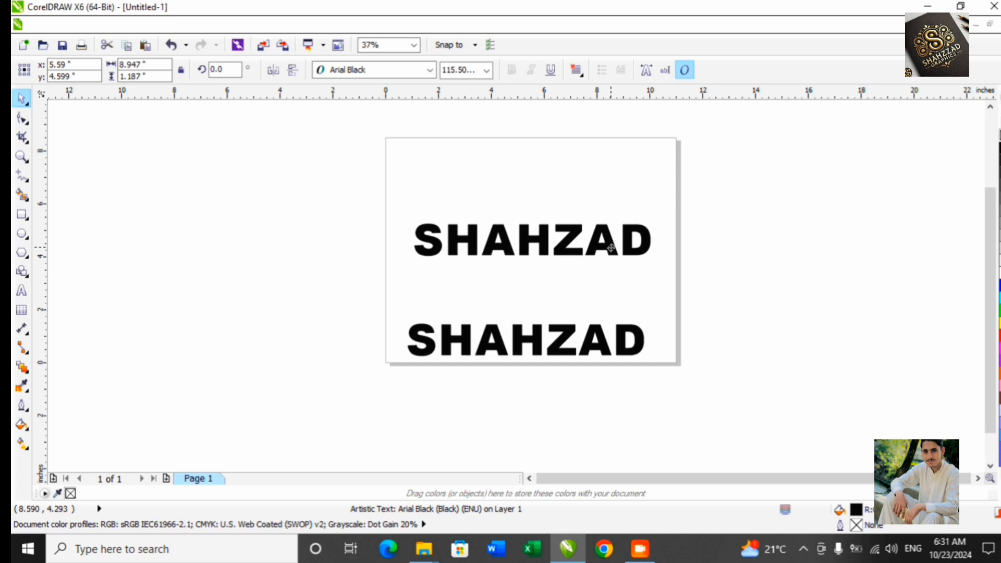
click(671, 261)
drag(611, 353, 619, 353)
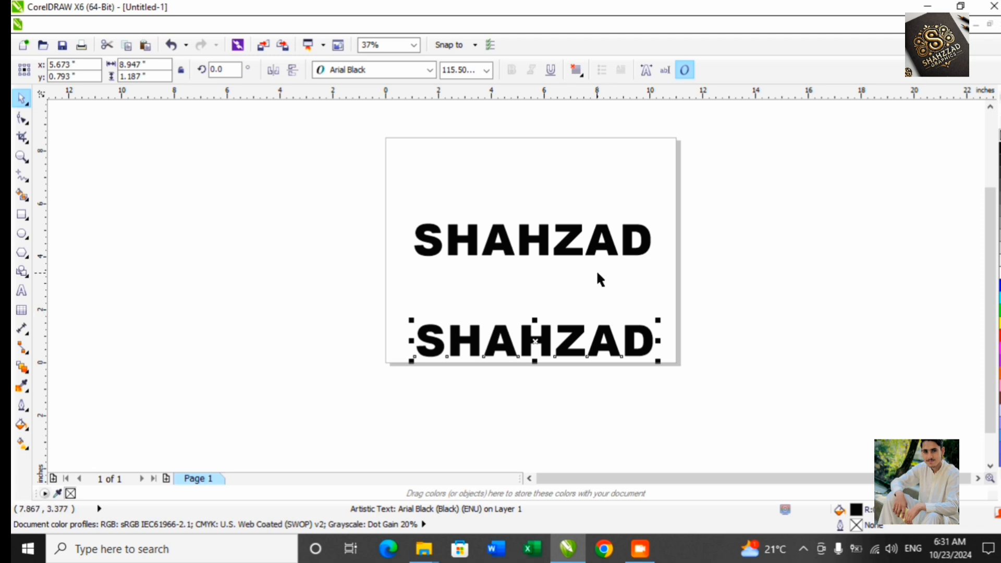
Shift the upper text copy slightly sideways to about x 5.8, y 4.6 inches
click(611, 251)
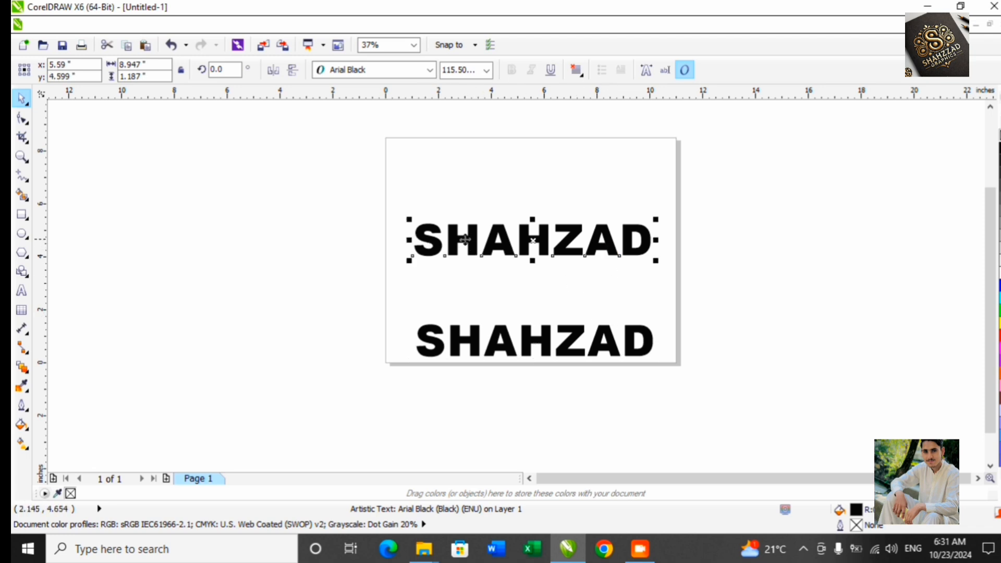
scroll(527, 239, up, 3)
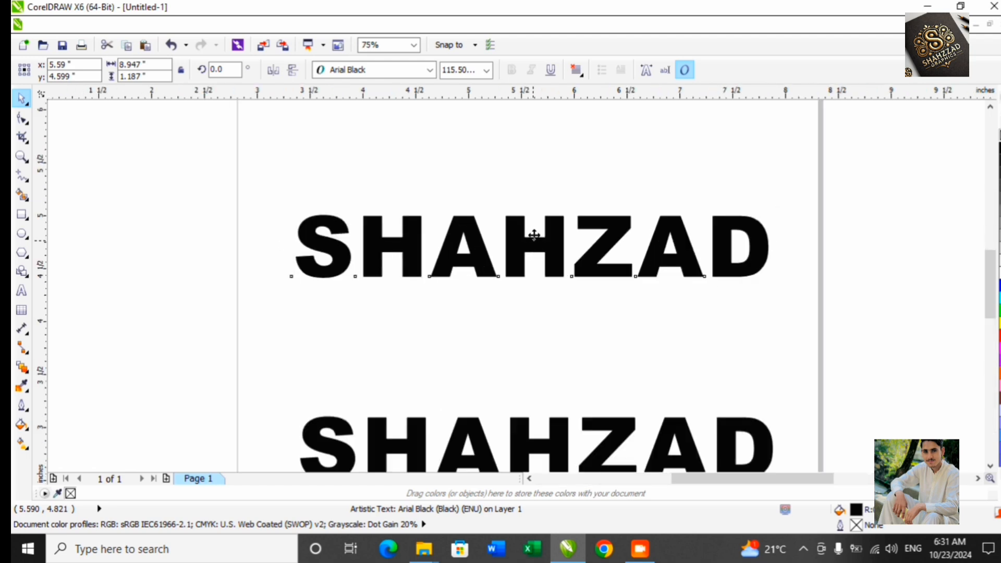
scroll(533, 235, down, 2)
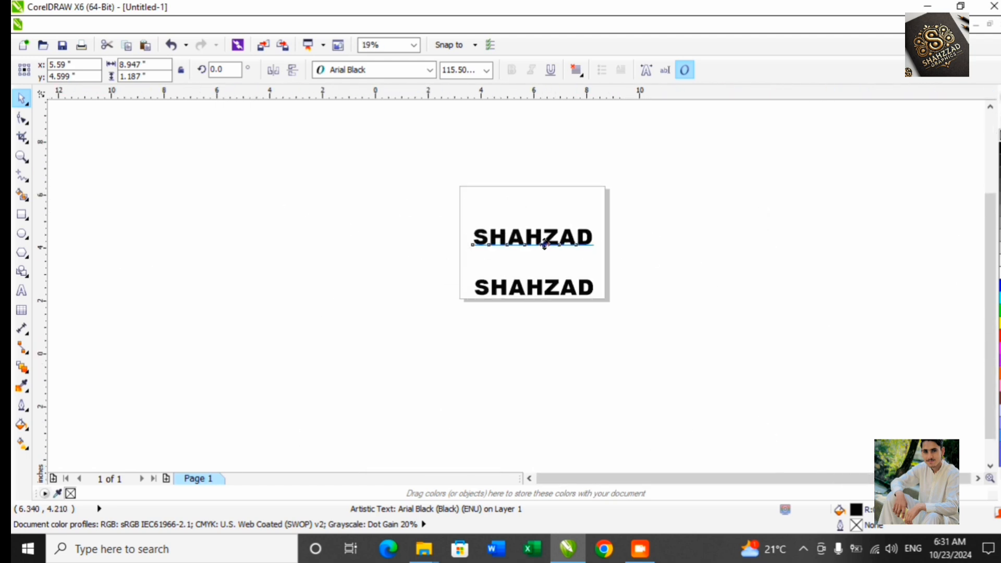
scroll(544, 239, up, 2)
drag(548, 240, 559, 257)
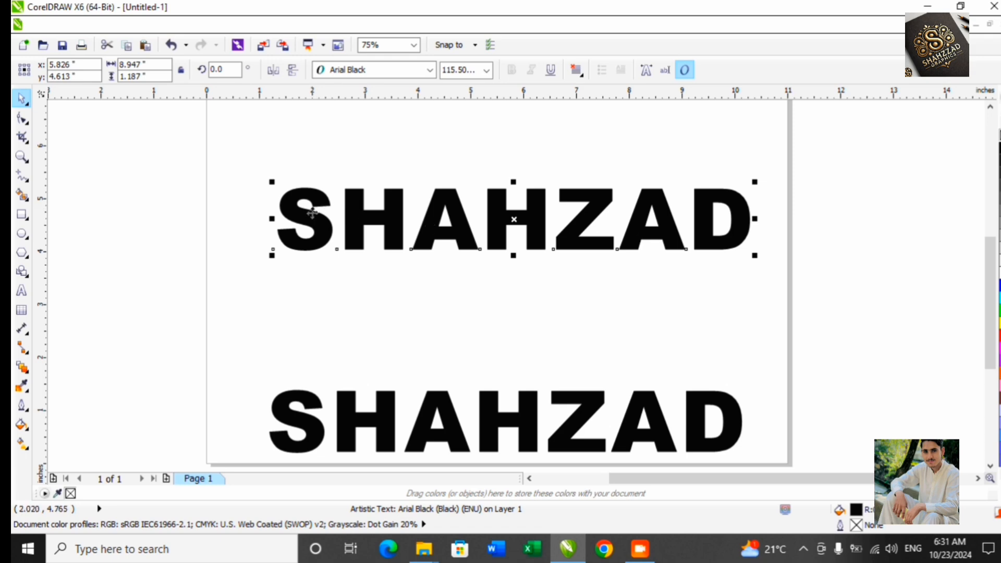
Convert the upper text copy to curves
click(753, 308)
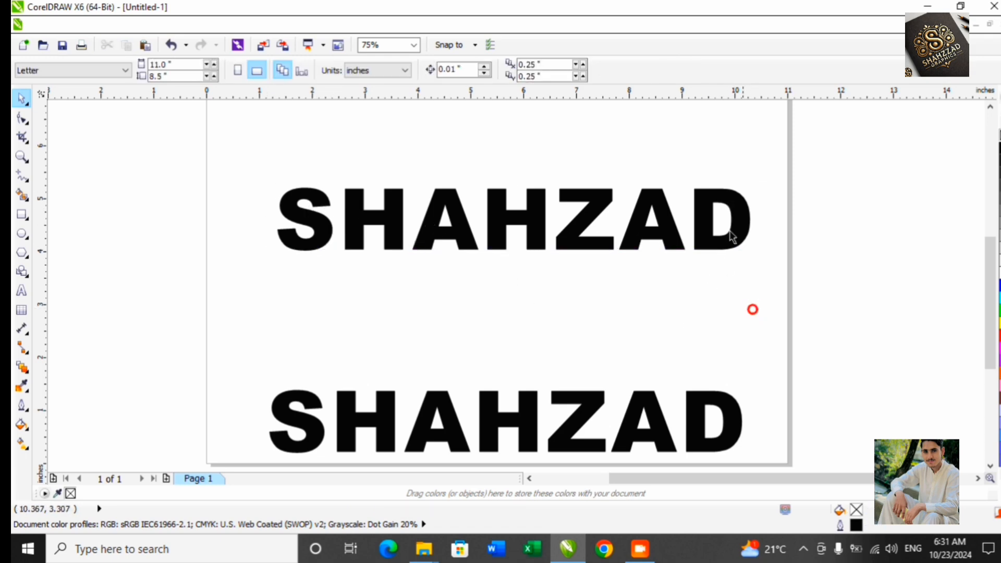
click(599, 202)
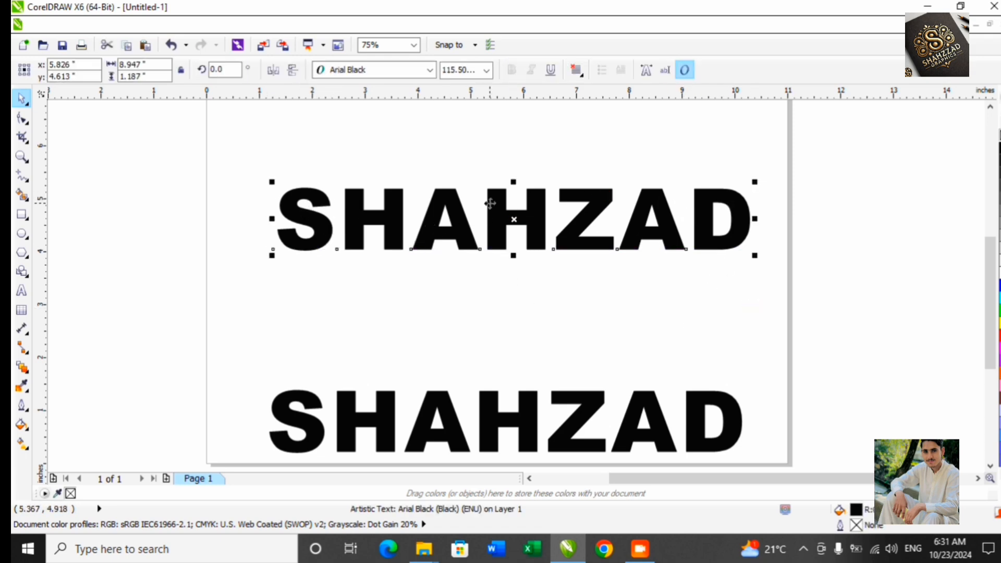
right_click(494, 204)
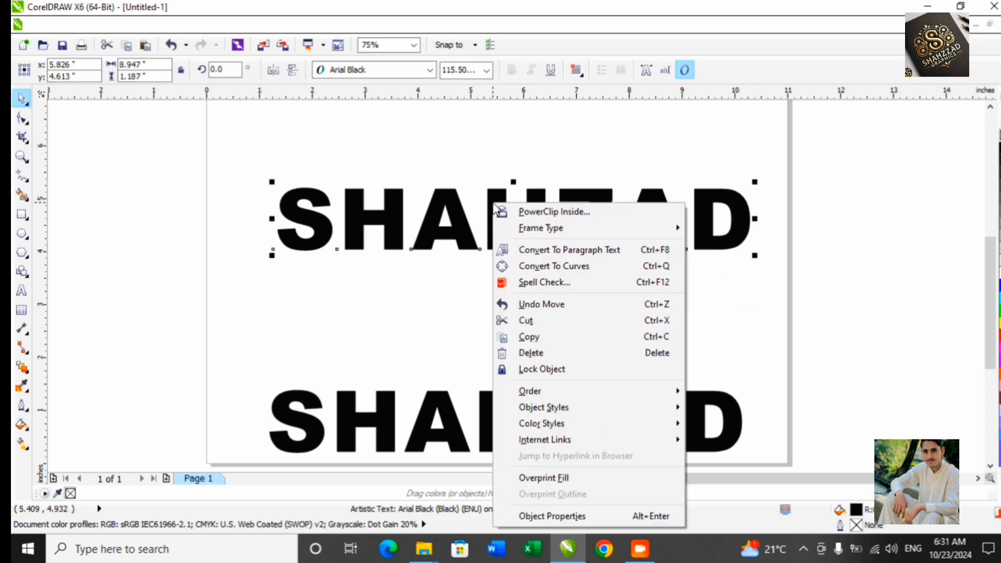
click(577, 272)
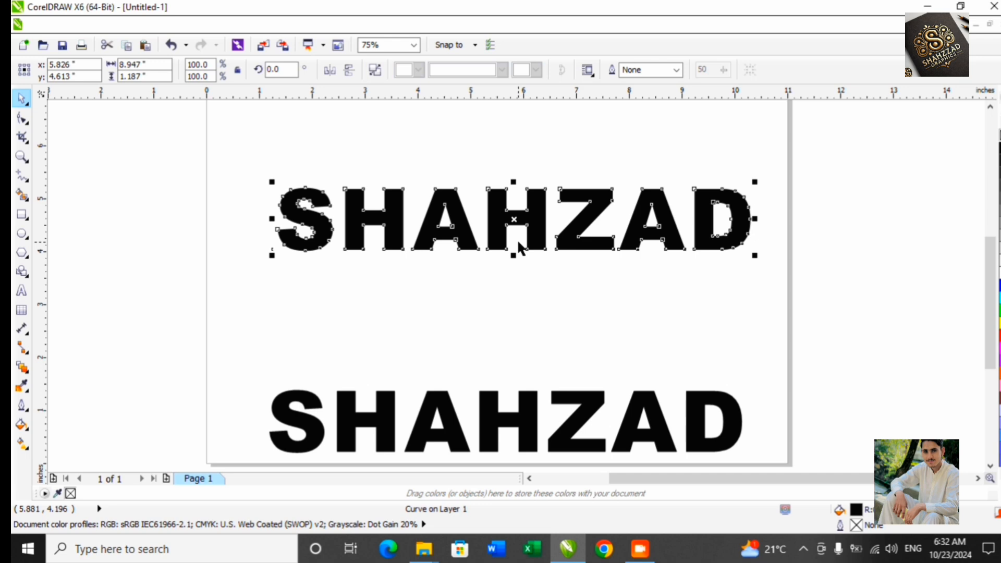
Break the upper lettering's curve apart into separate shapes
click(609, 284)
right_click(585, 224)
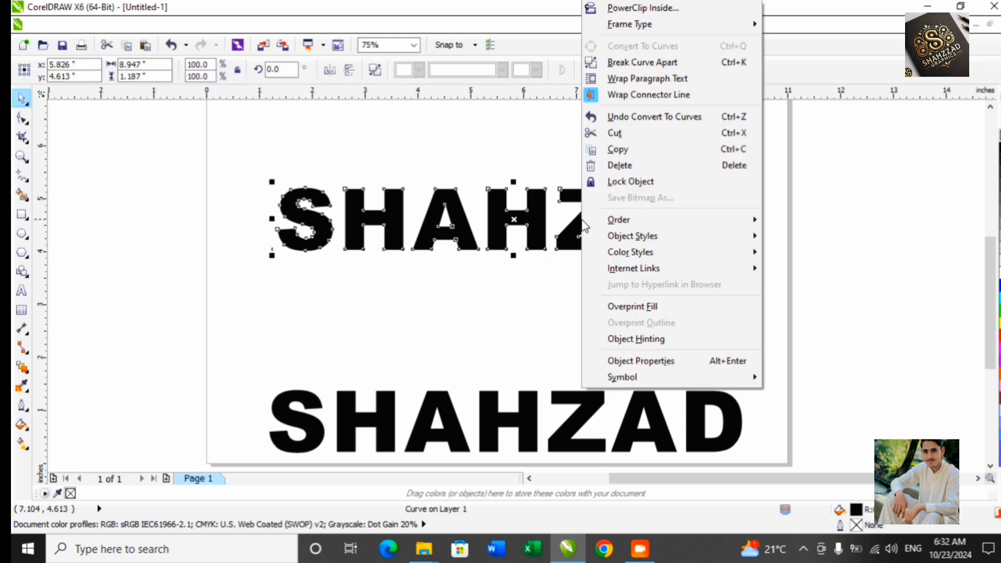
click(644, 64)
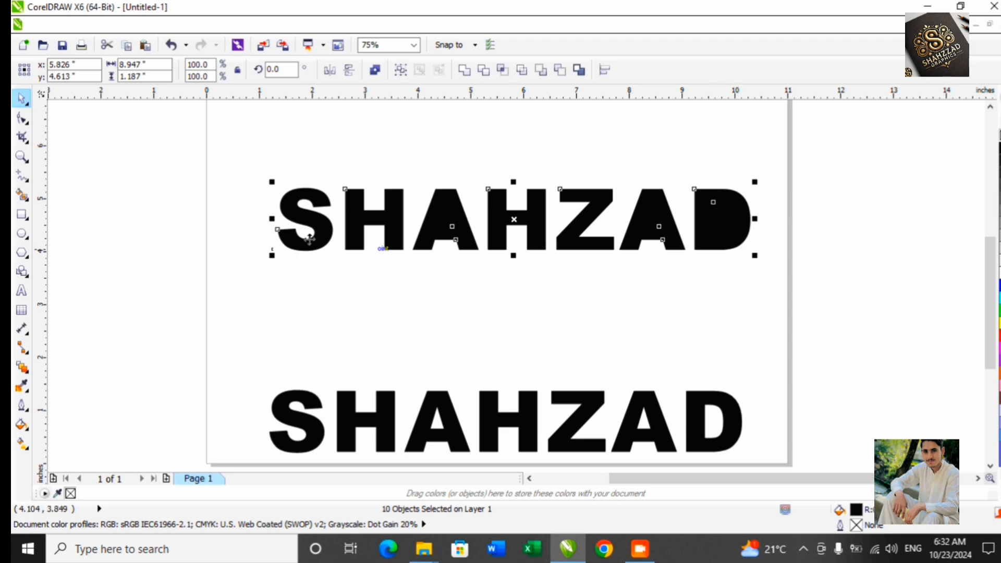
click(831, 311)
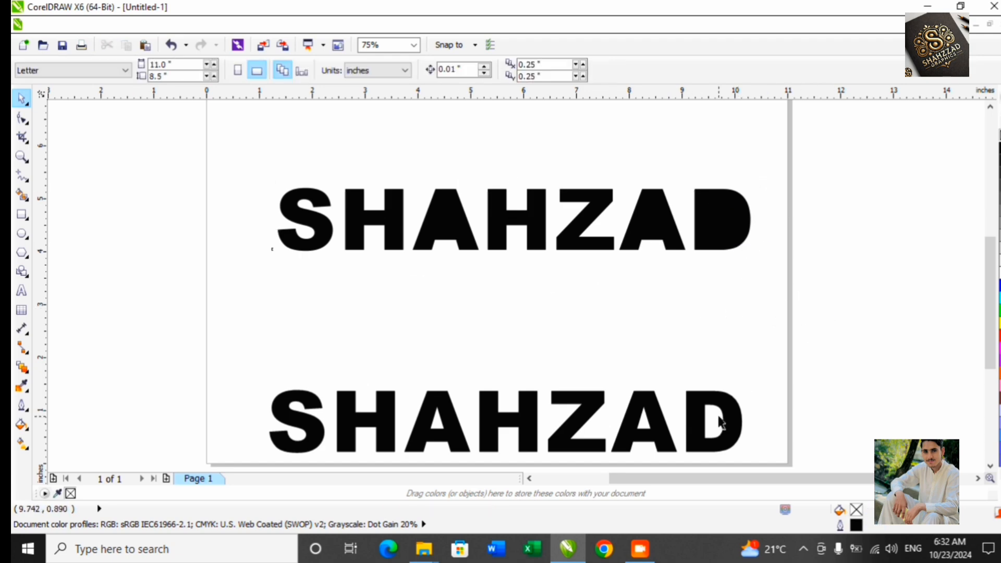
Try moving the outer shape of the upper D past the page edge, and undo the move
click(730, 218)
drag(730, 219, 820, 219)
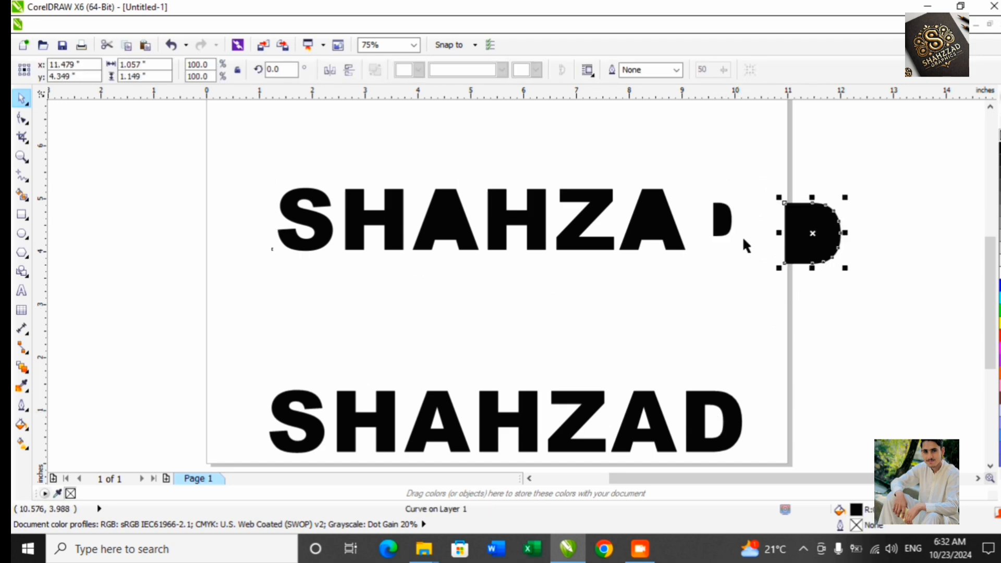
key(ctrl+z)
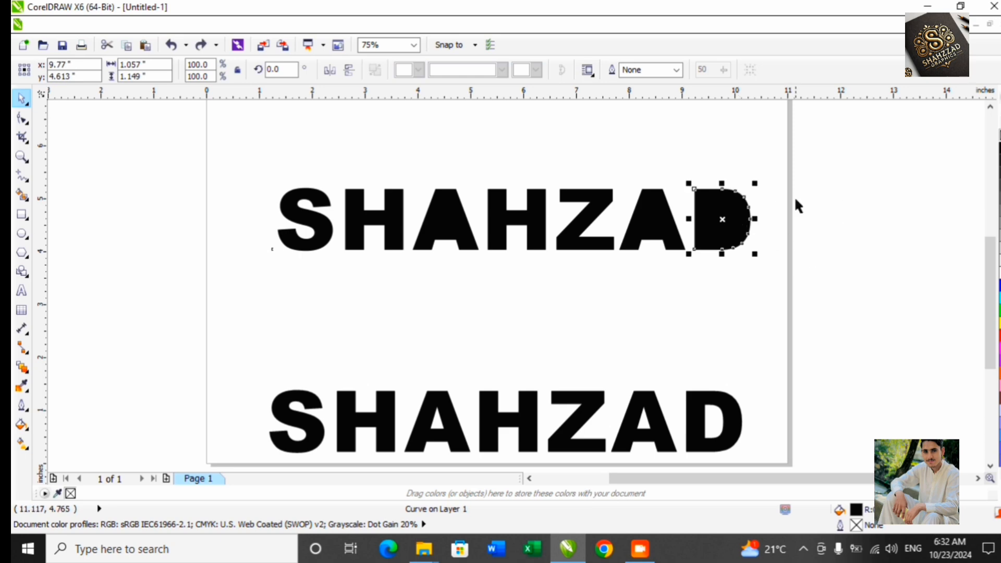
Combine the outer and inner shapes of the upper D into one letter with an open counter
drag(810, 169, 680, 273)
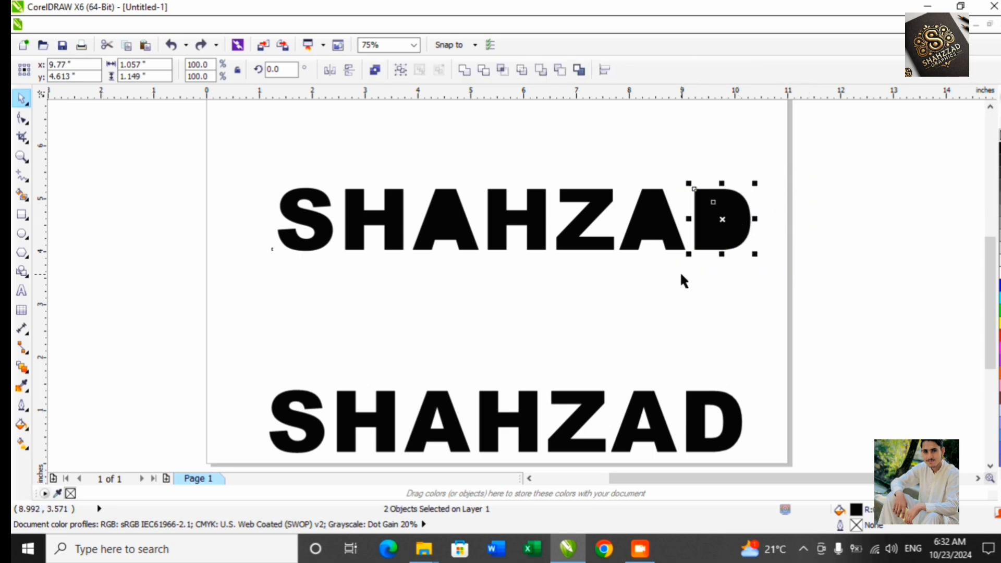
right_click(723, 221)
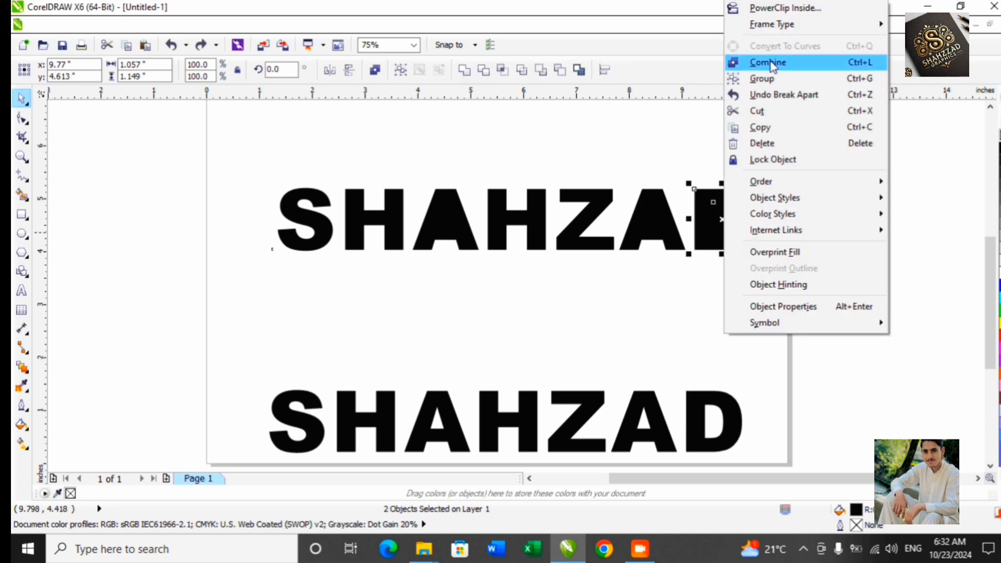
click(746, 64)
click(790, 205)
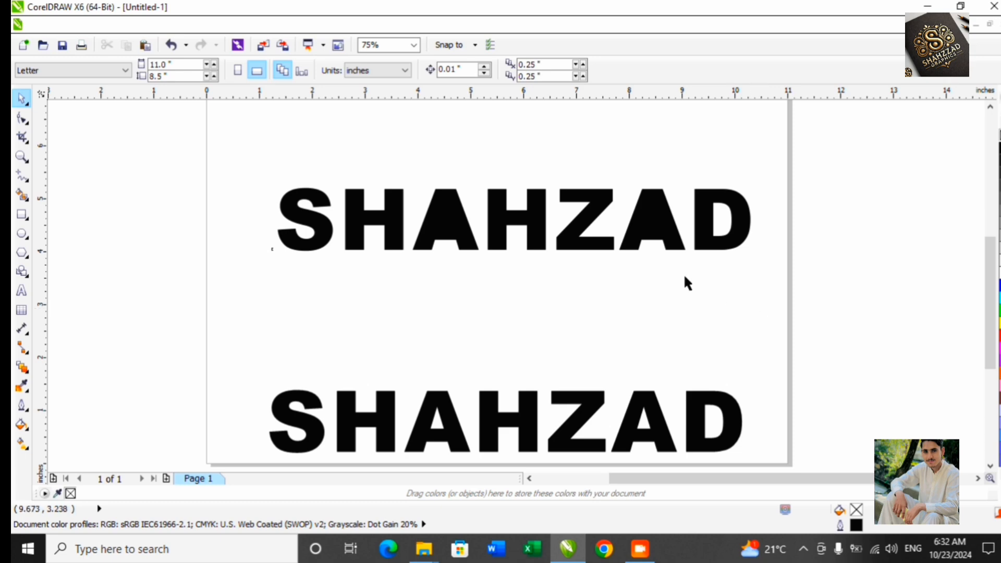
Combine the outer and inner shapes of each A in the upper lettering
drag(685, 171, 618, 292)
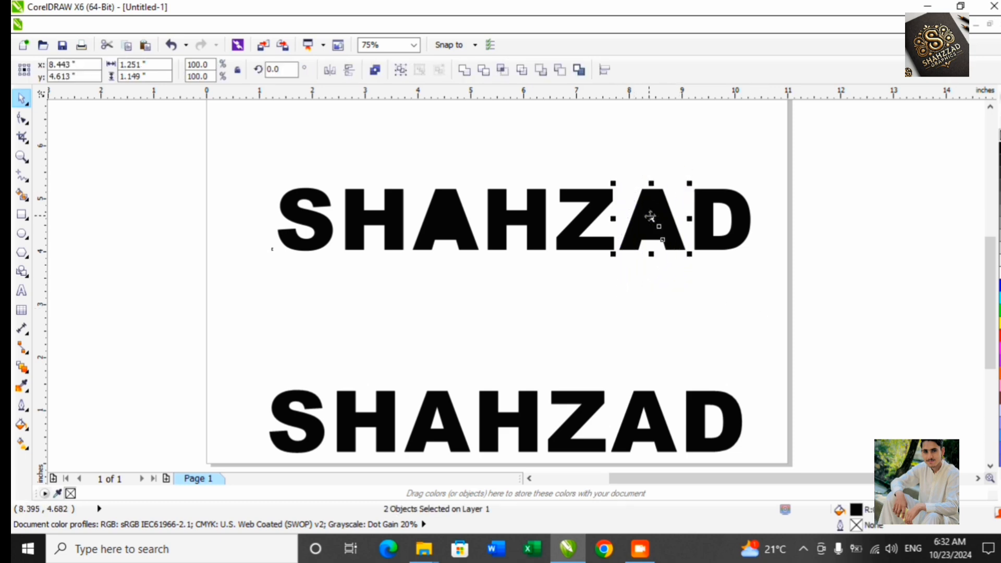
right_click(650, 219)
click(710, 80)
drag(403, 169, 468, 268)
right_click(447, 217)
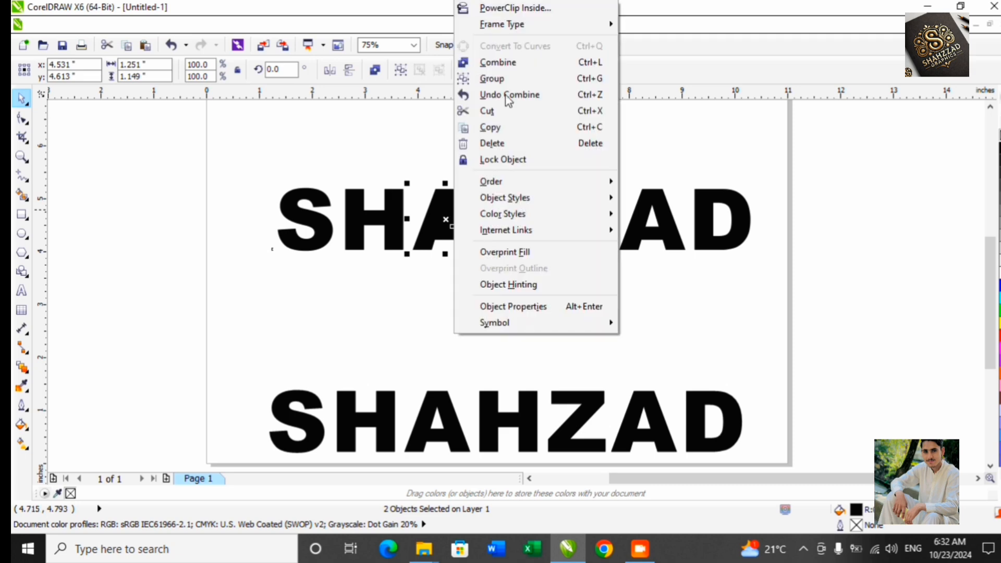
click(516, 66)
click(837, 198)
Check that the letters of the upper word can be selected together and as individual objects
drag(847, 161, 364, 288)
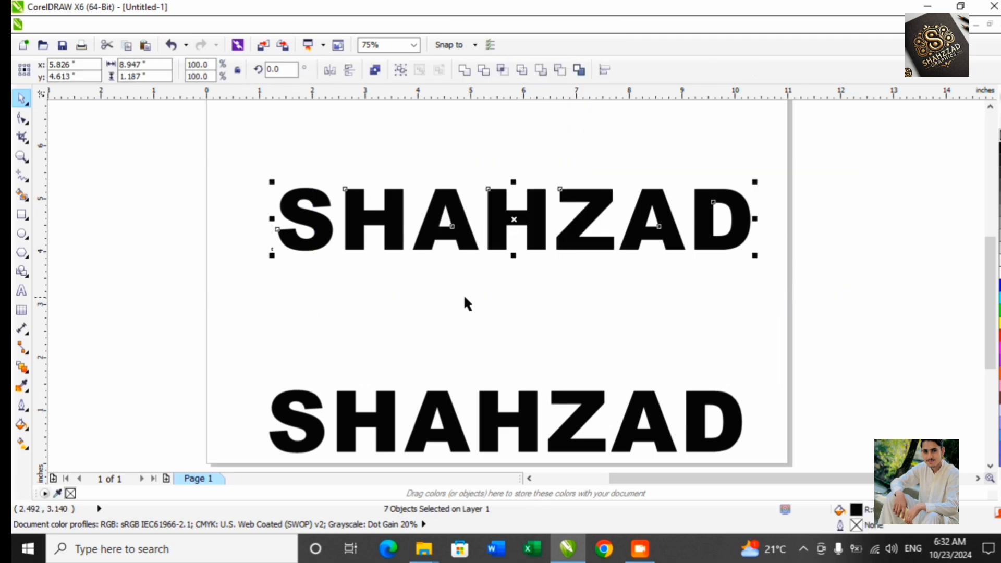
click(464, 304)
drag(245, 150, 823, 286)
click(318, 224)
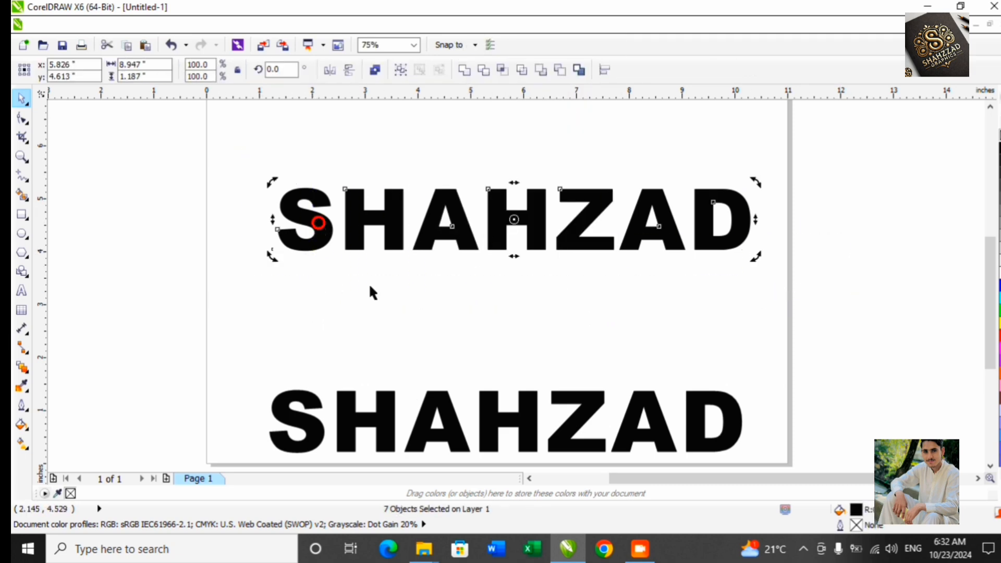
click(385, 307)
click(385, 218)
click(446, 220)
click(521, 219)
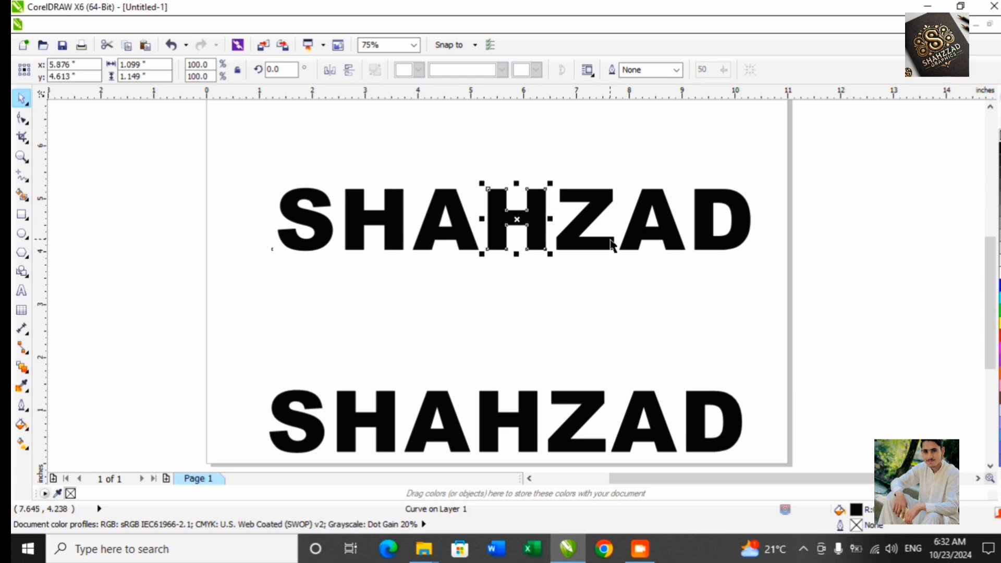
click(581, 226)
Move the upper letters D, A, Z, H, A, H and S apart from one another individually
drag(710, 224, 817, 227)
drag(670, 230, 734, 255)
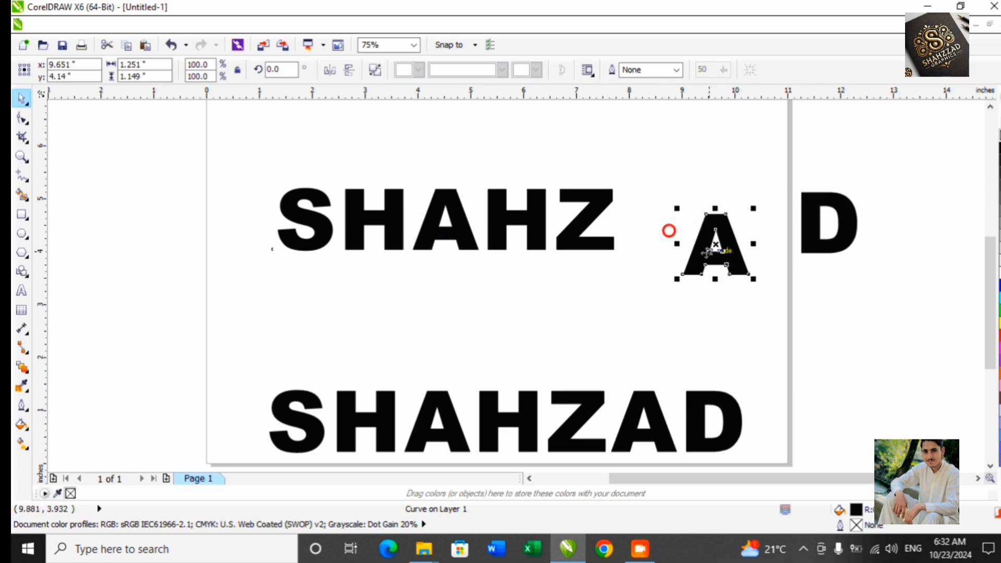
drag(579, 232, 583, 296)
drag(522, 223, 537, 174)
drag(458, 223, 448, 167)
drag(385, 229, 388, 281)
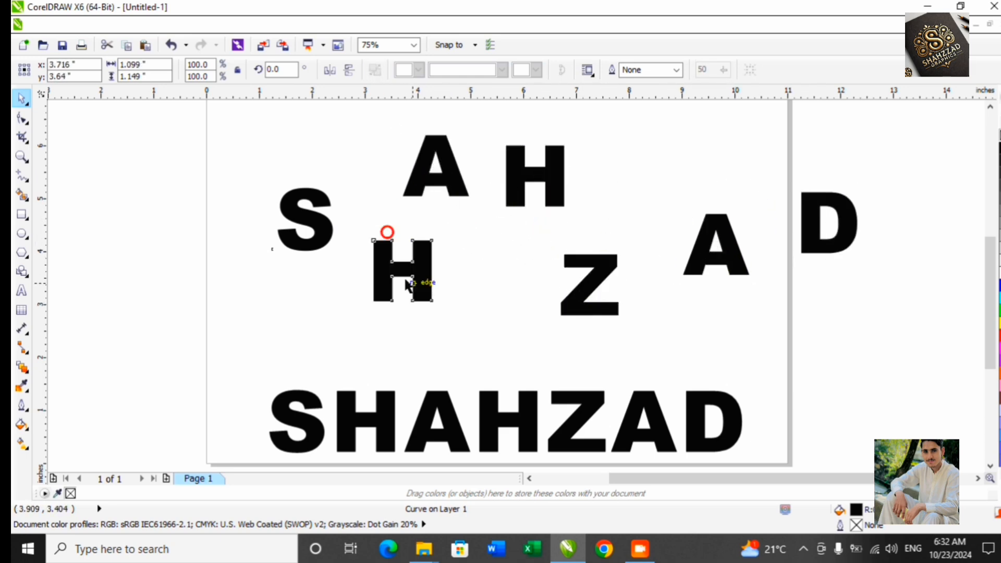
drag(313, 229, 309, 254)
Undo all the individual moves of the upper letters and clear the selection
key(ctrl+z)
key(ctrl+z)
key(ctrl+z)
key(ctrl+z)
key(ctrl+z)
key(ctrl+z)
key(ctrl+z)
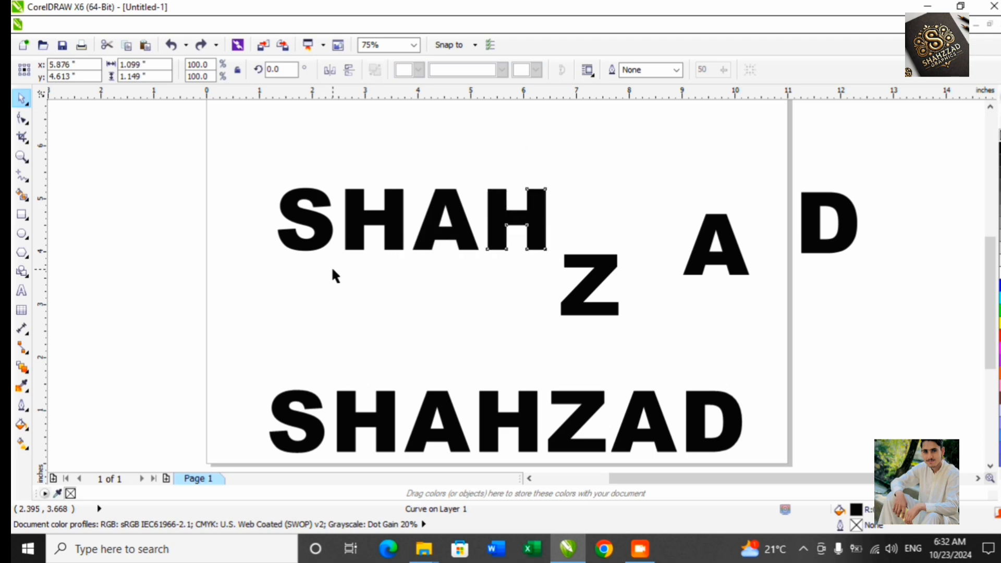
key(ctrl+z)
click(685, 323)
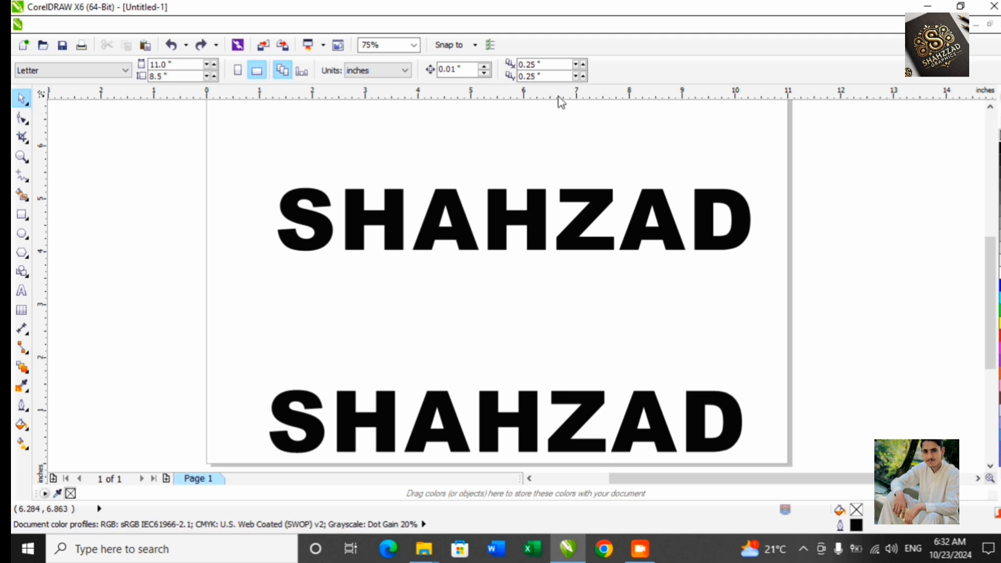
Place a horizontal guideline across the upper lettering at about 4.4 in and another just above the letters at about 5.5 in
drag(558, 96, 527, 240)
click(388, 252)
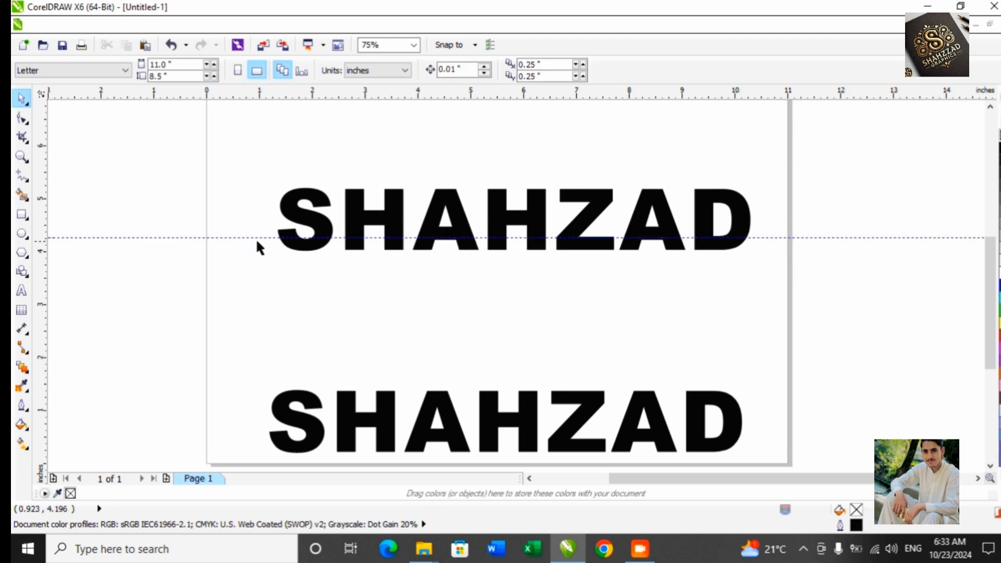
drag(263, 239, 278, 229)
click(304, 293)
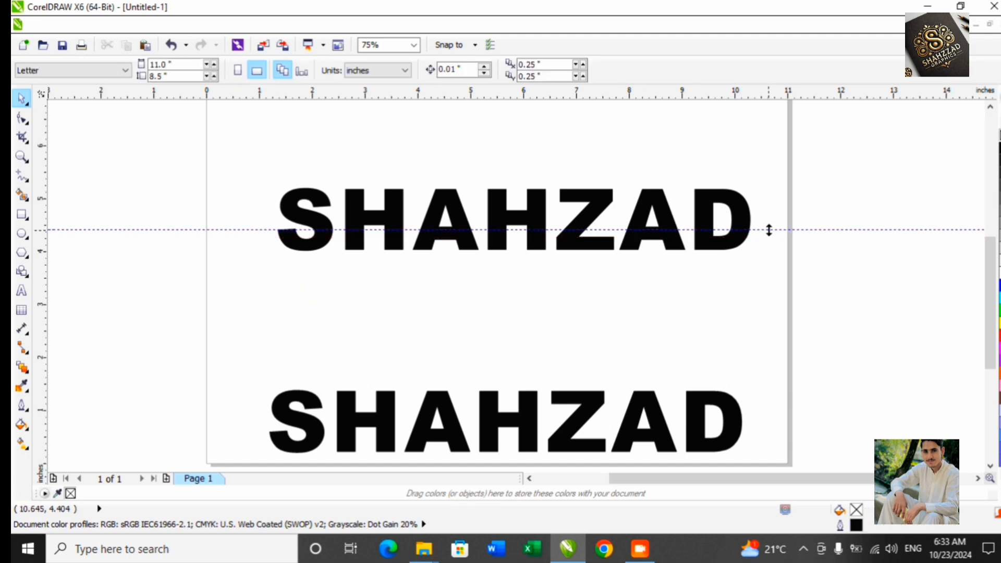
drag(595, 98, 668, 173)
click(778, 298)
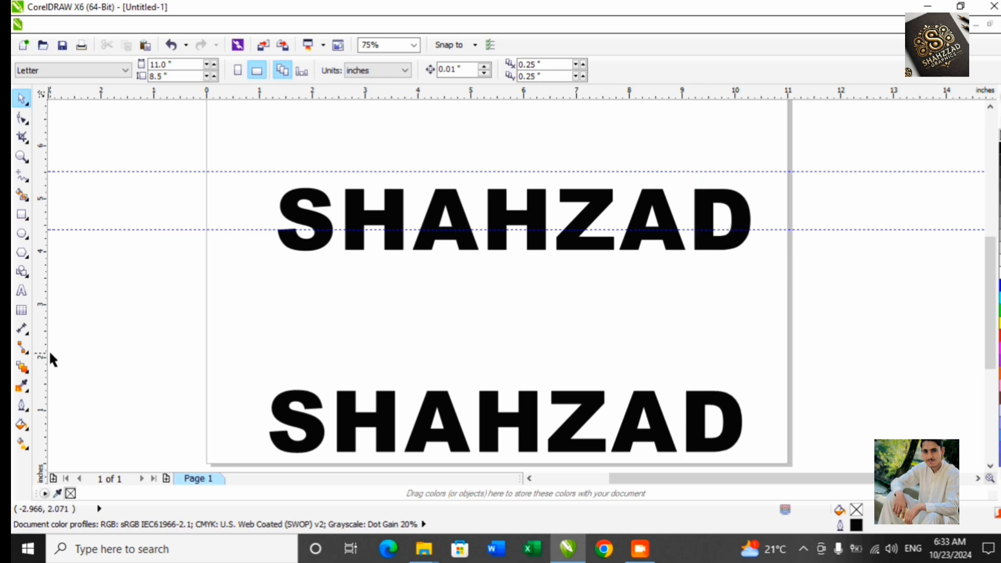
Add a vertical parallel dimension between the upper guideline and the top edge of the second A
click(23, 348)
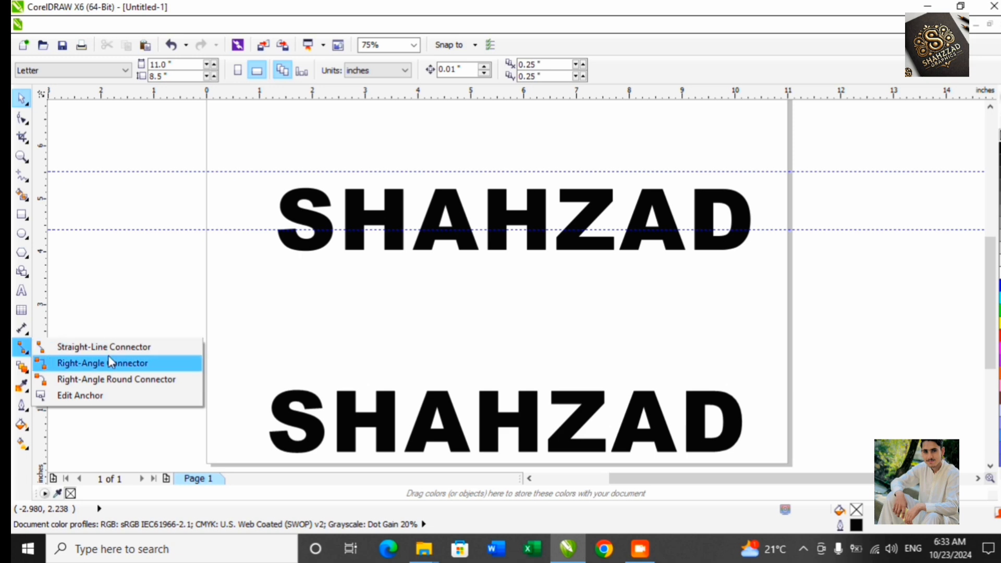
click(24, 370)
click(22, 346)
click(22, 328)
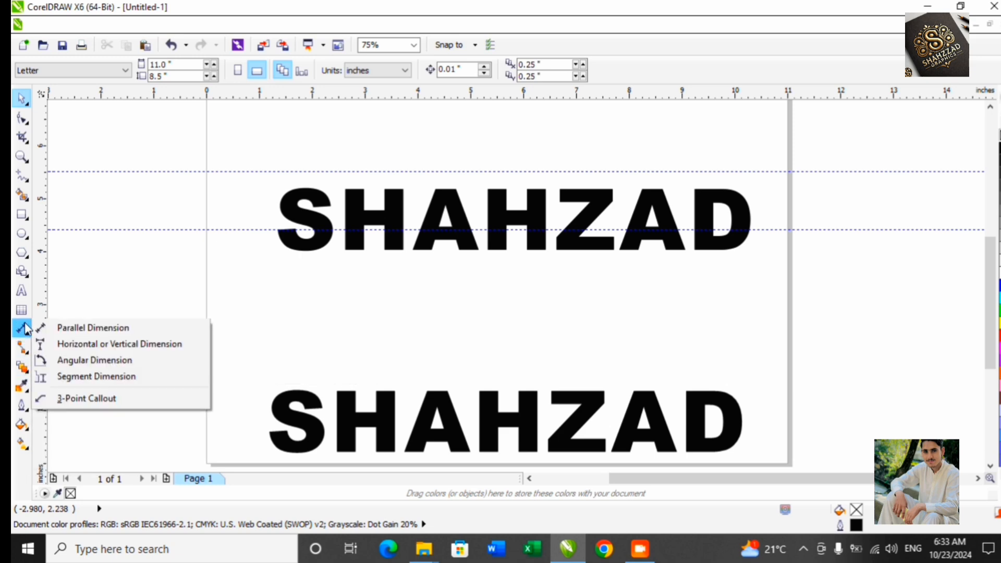
click(127, 330)
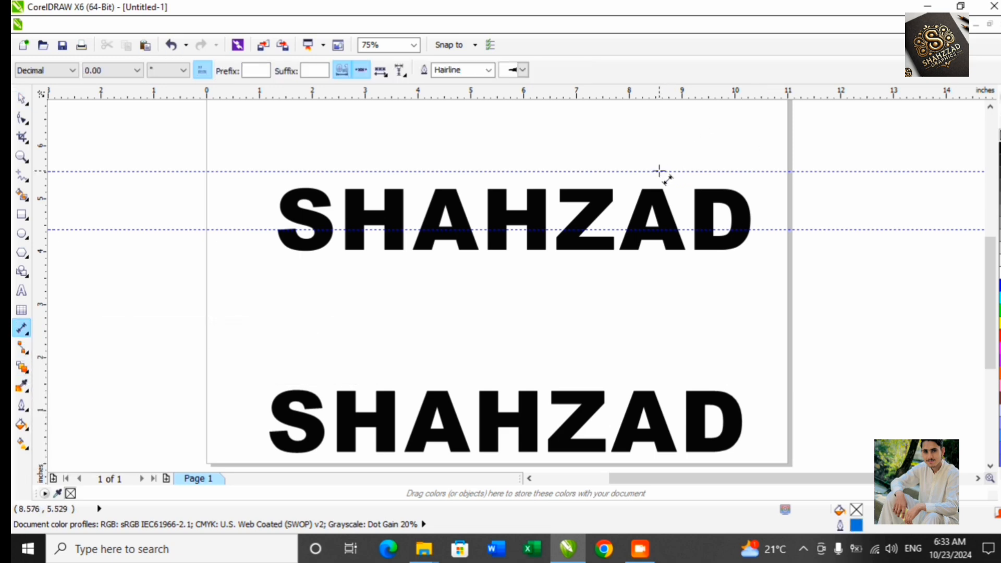
drag(656, 171, 658, 189)
click(671, 185)
scroll(654, 178, up, 2)
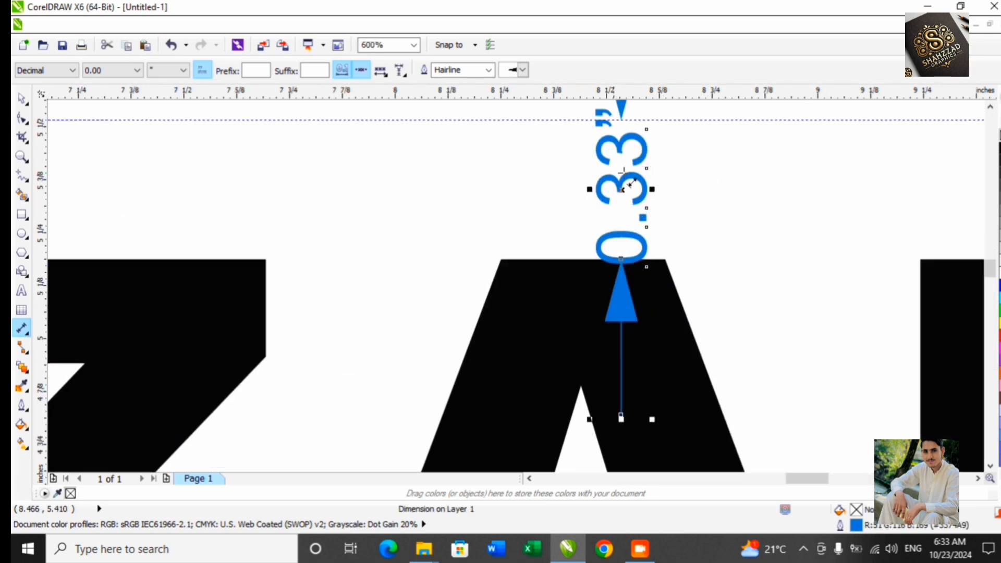
scroll(626, 180, down, 2)
key(Escape)
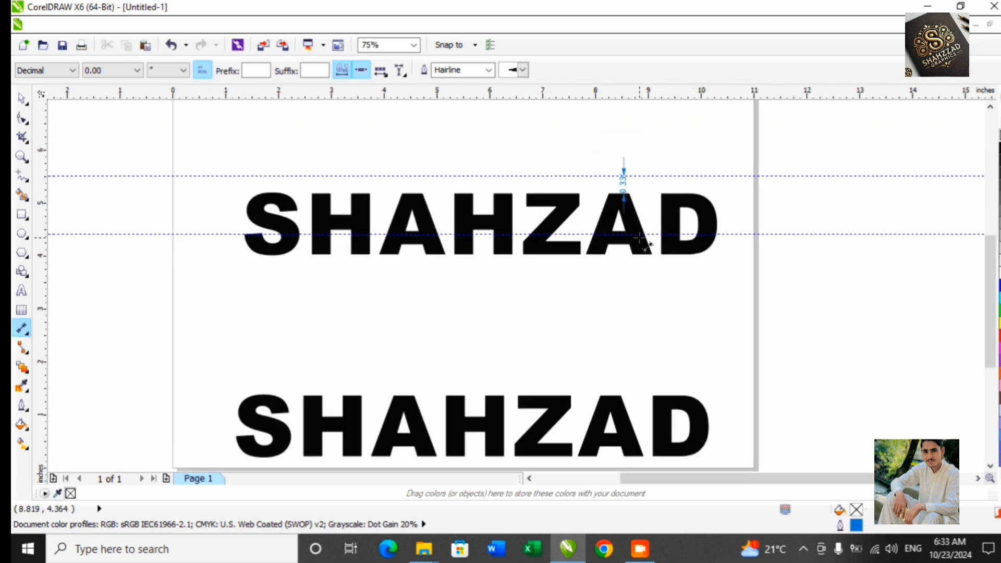
Delete the vertical dimension above the second A
drag(645, 235, 644, 254)
key(Escape)
click(21, 98)
right_click(627, 189)
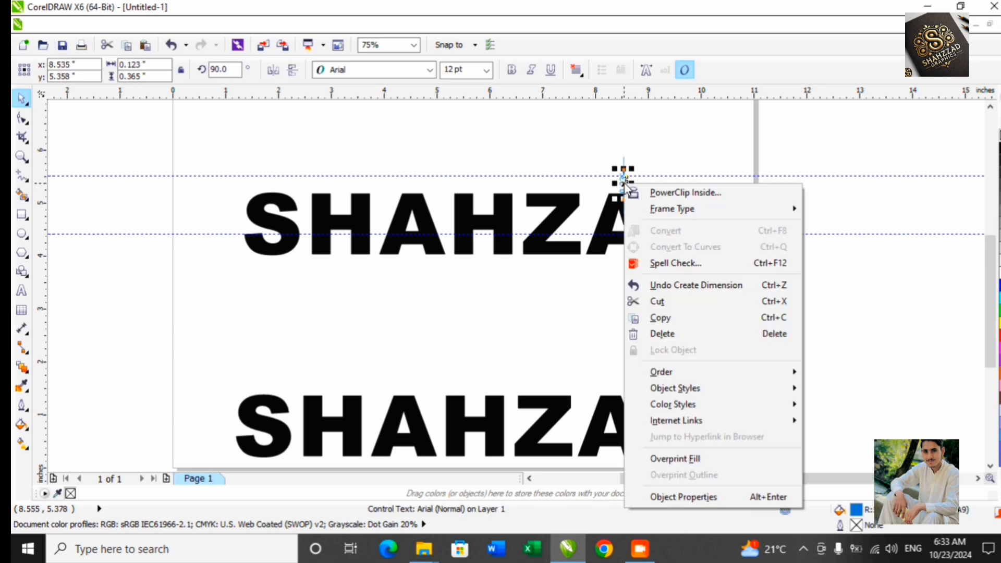
click(643, 332)
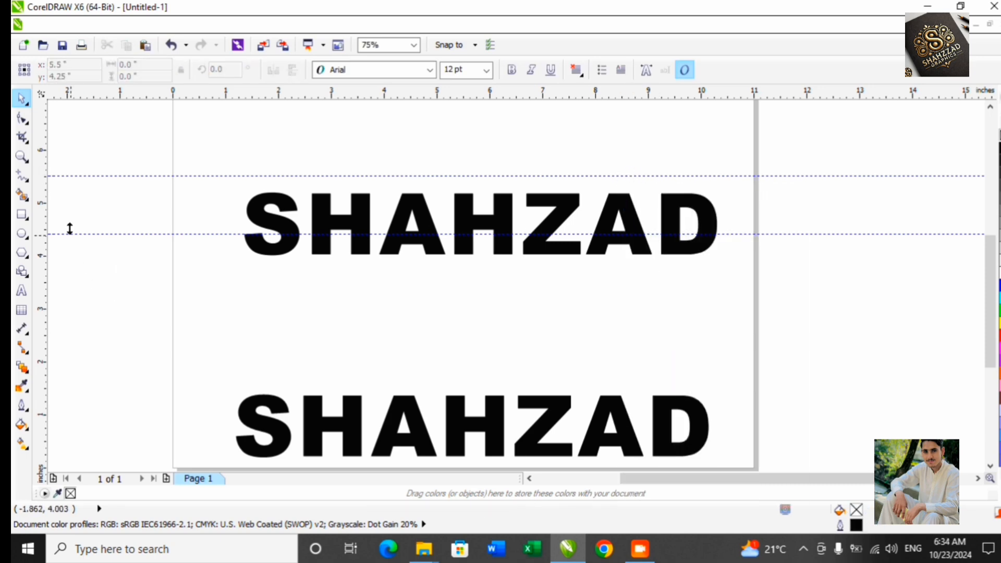
Draw a vertical reference line about 0.38 in long from the base of the second A up to the lower guideline
click(22, 177)
scroll(672, 269, up, 4)
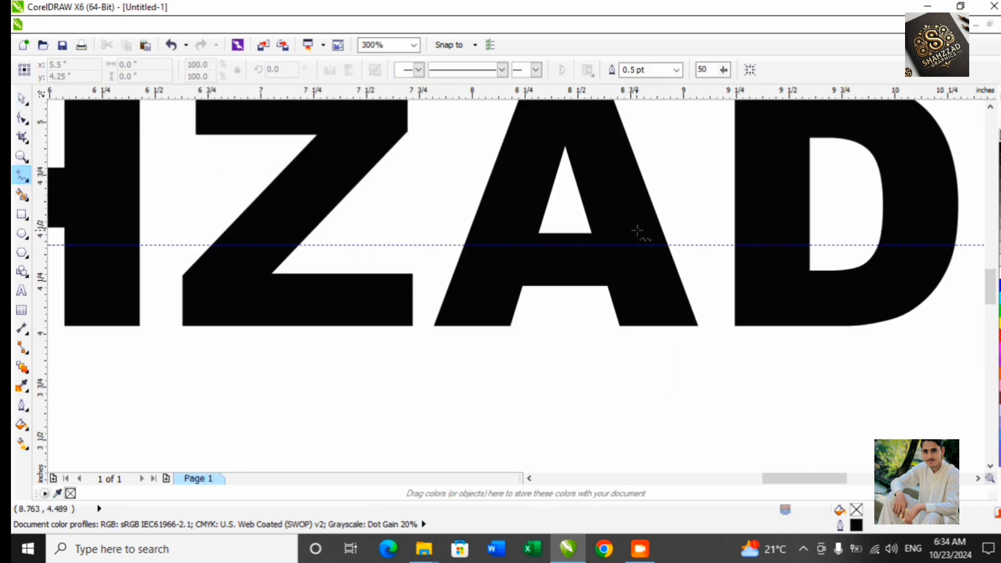
click(619, 326)
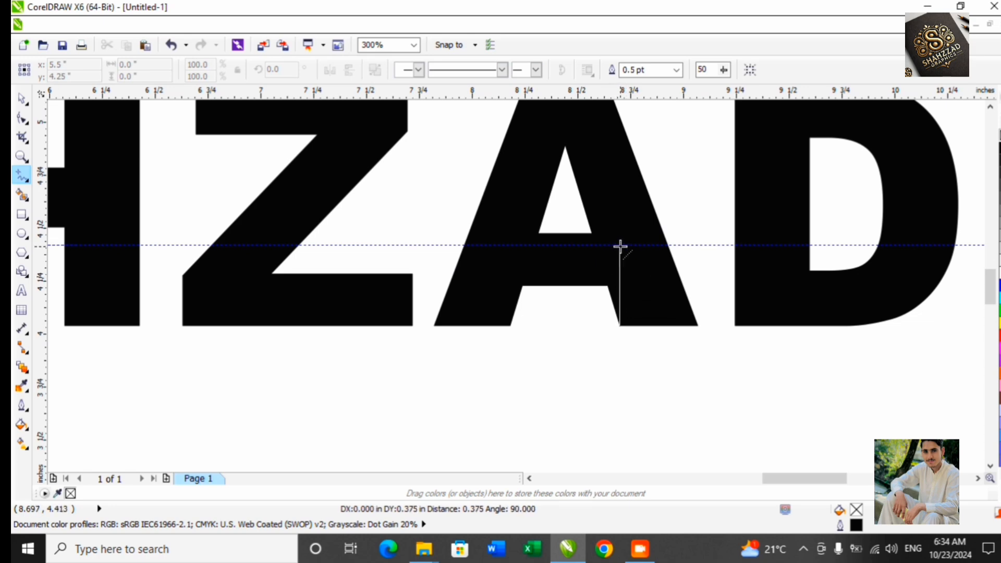
click(620, 245)
key(space)
scroll(642, 371, down, 2)
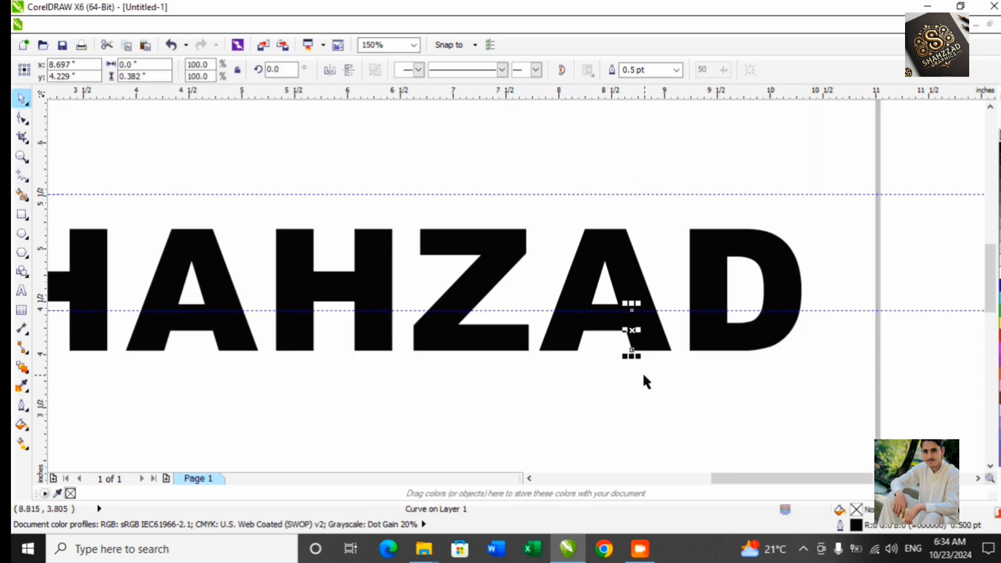
Move the reference line up to stand on the A's top edge and align the upper guideline with its upper end
drag(632, 329, 628, 220)
scroll(628, 221, up, 4)
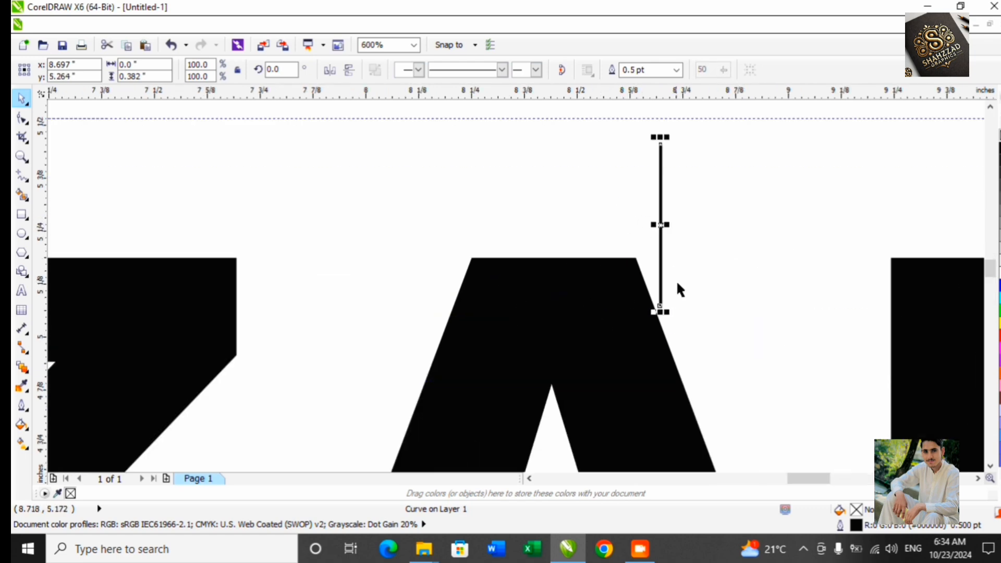
drag(660, 305, 650, 260)
scroll(645, 286, down, 4)
Delete the vertical reference line above the second A
click(644, 269)
right_click(644, 269)
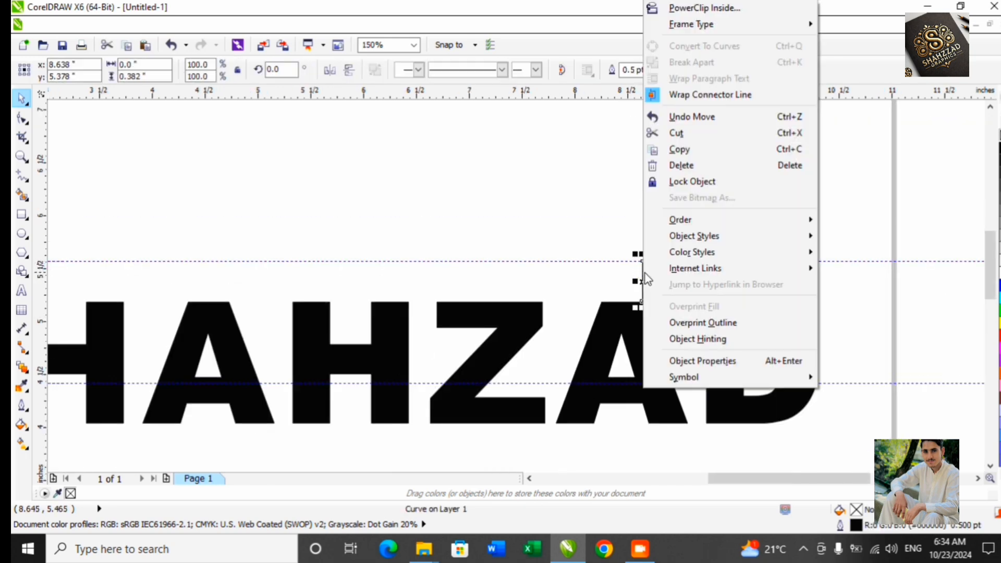
click(705, 166)
scroll(741, 251, down, 2)
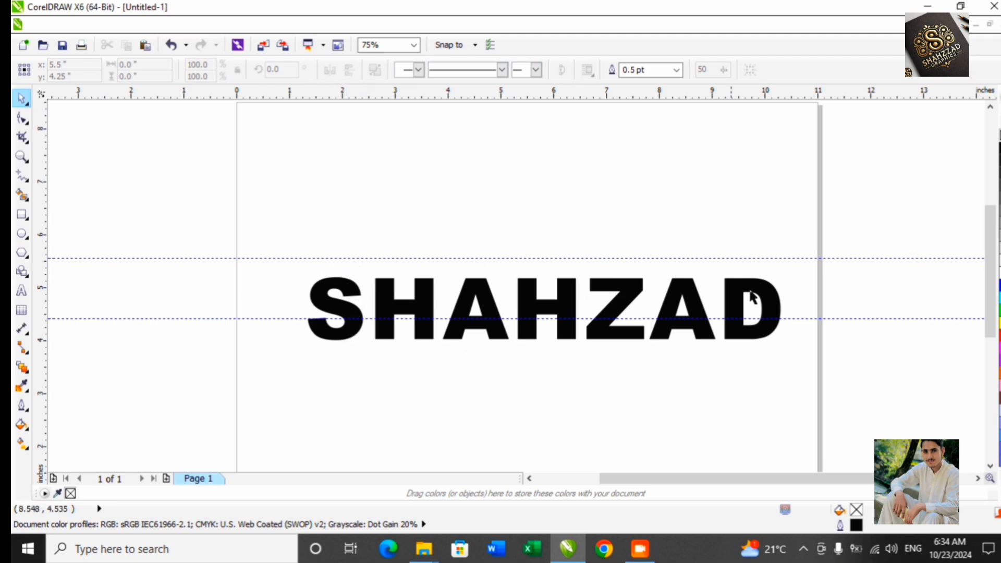
Select the S of the upper lettering and start editing it with the Envelope tool
click(736, 308)
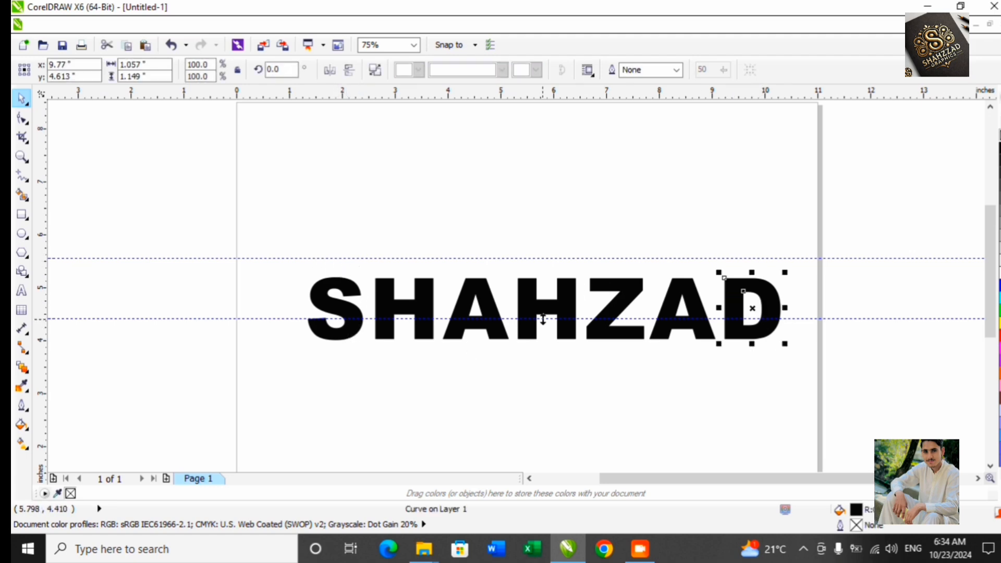
click(352, 292)
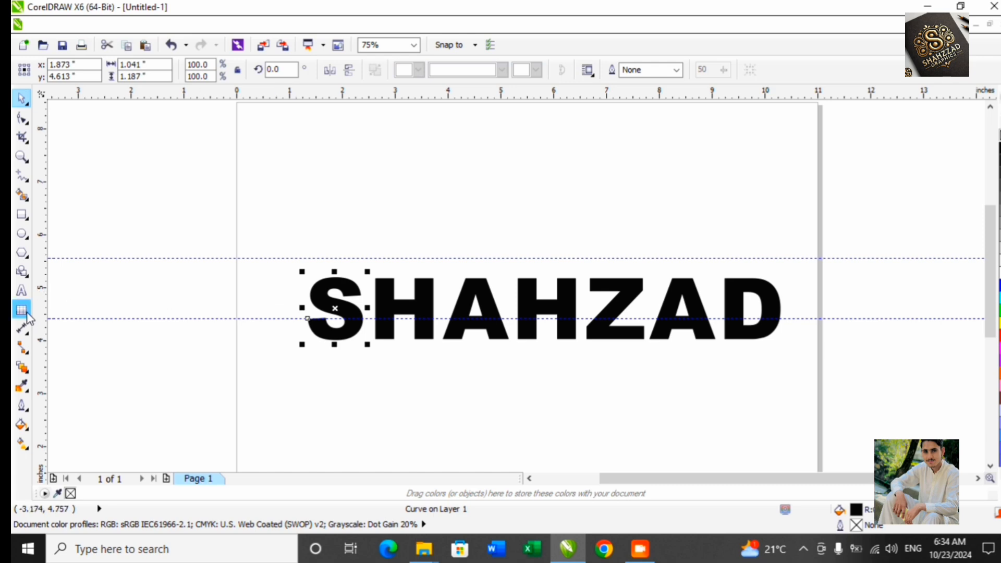
click(23, 368)
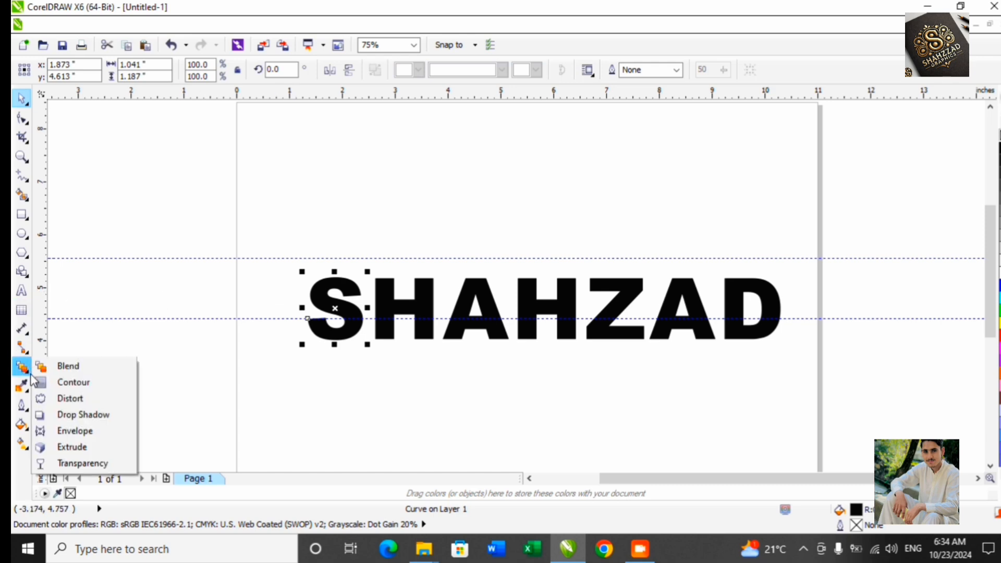
click(104, 437)
scroll(328, 296, up, 2)
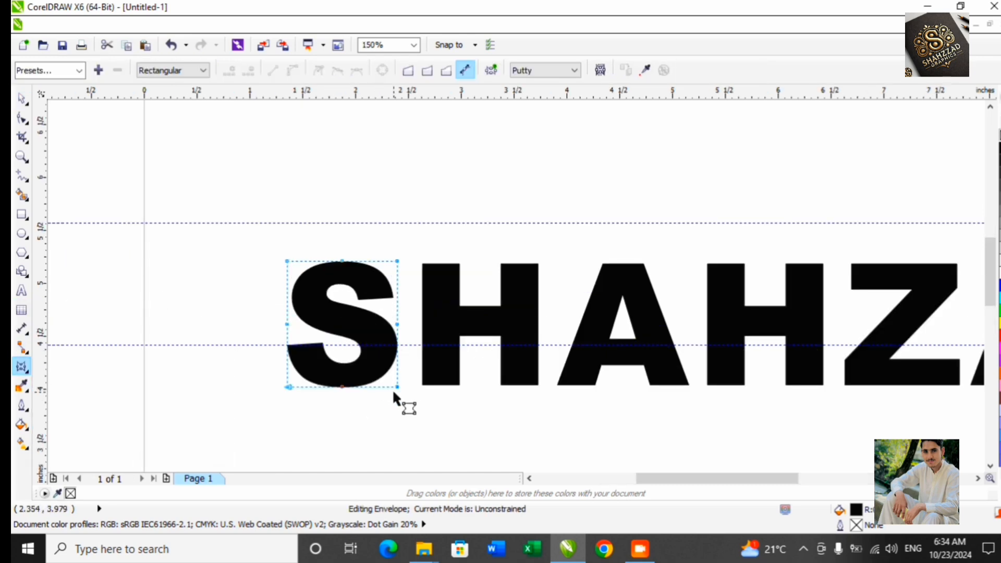
drag(397, 387, 398, 353)
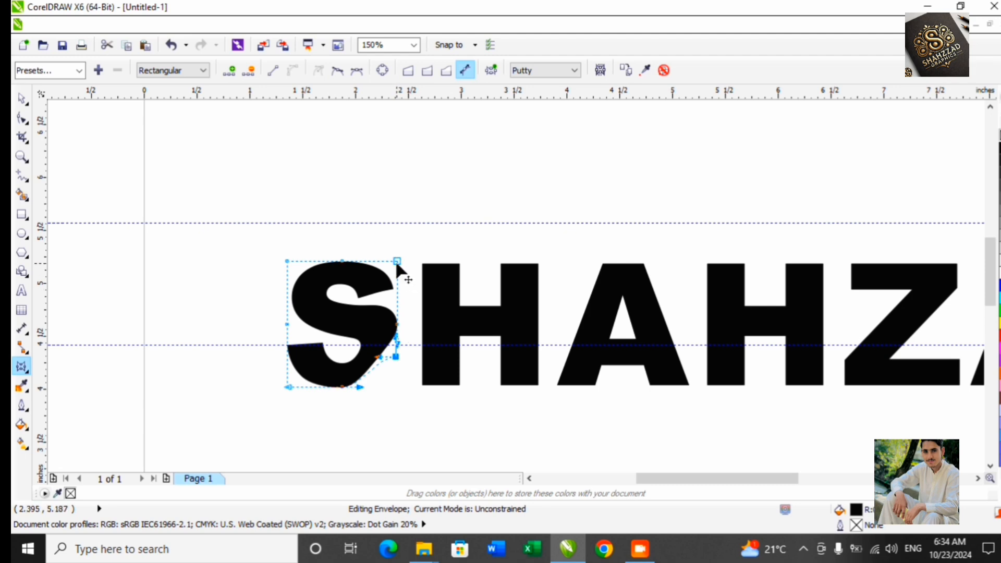
drag(396, 261, 394, 240)
key(ctrl+z)
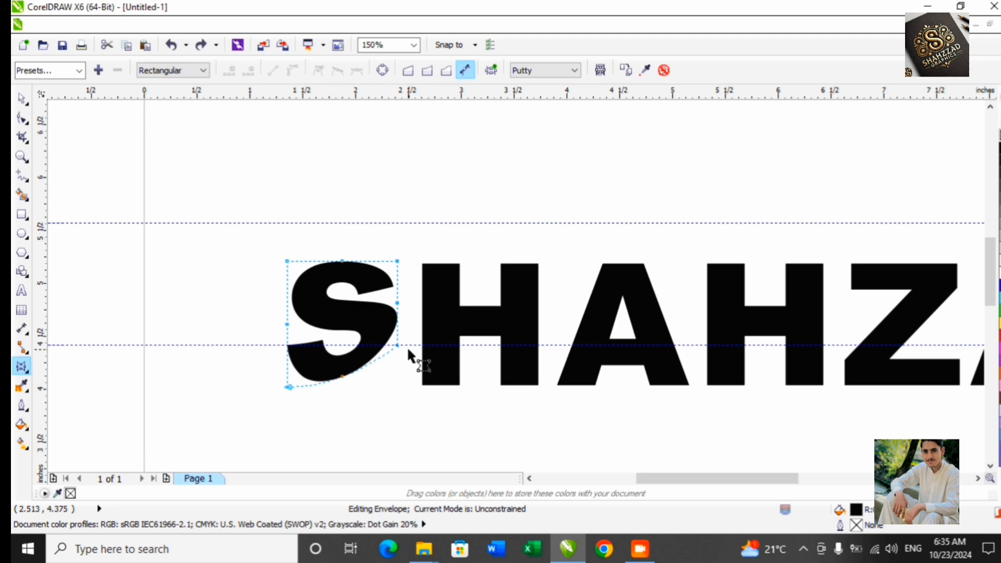
key(ctrl+z)
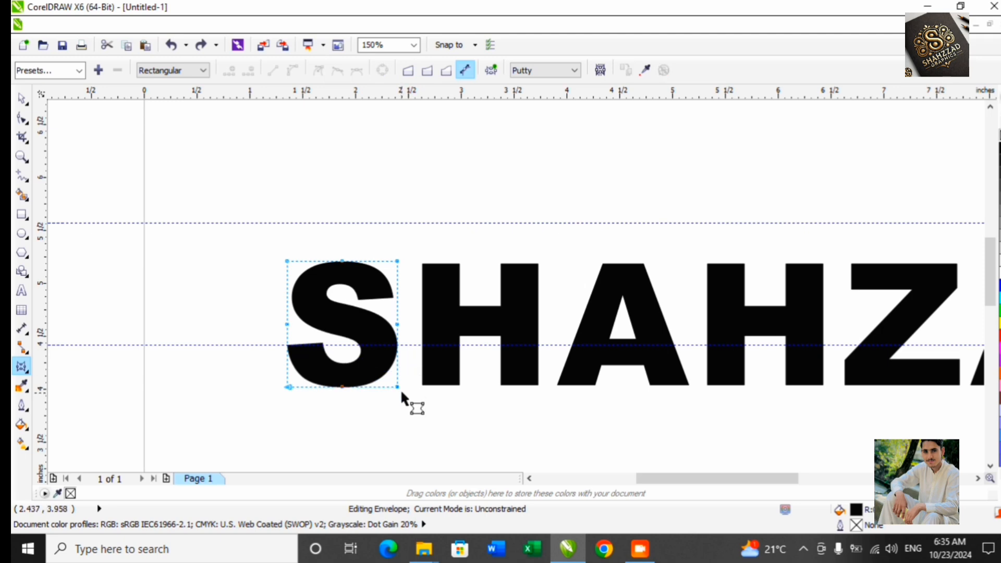
drag(398, 387, 398, 345)
key(ctrl+z)
Turn on snapping to guidelines
click(101, 25)
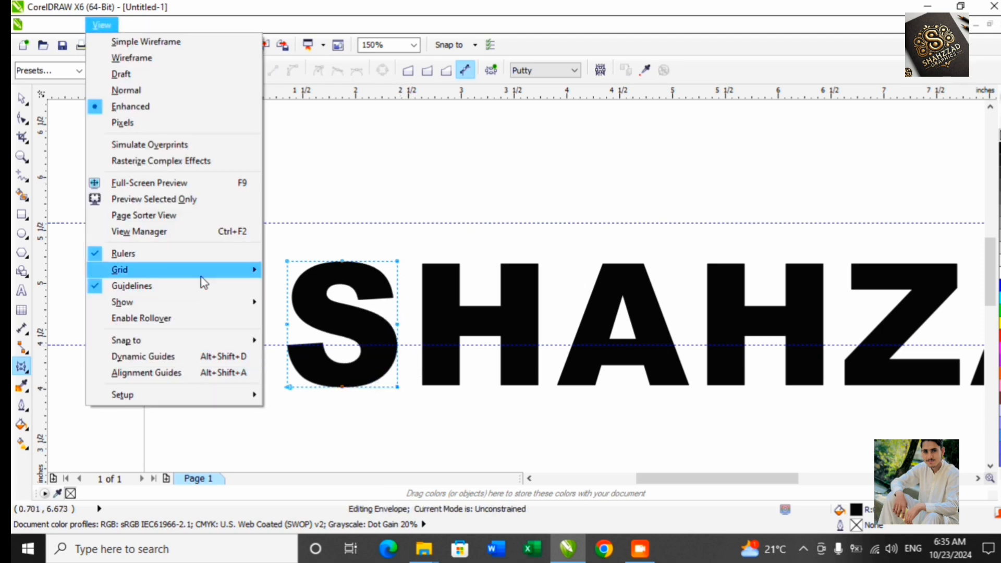
mouse_move(208, 270)
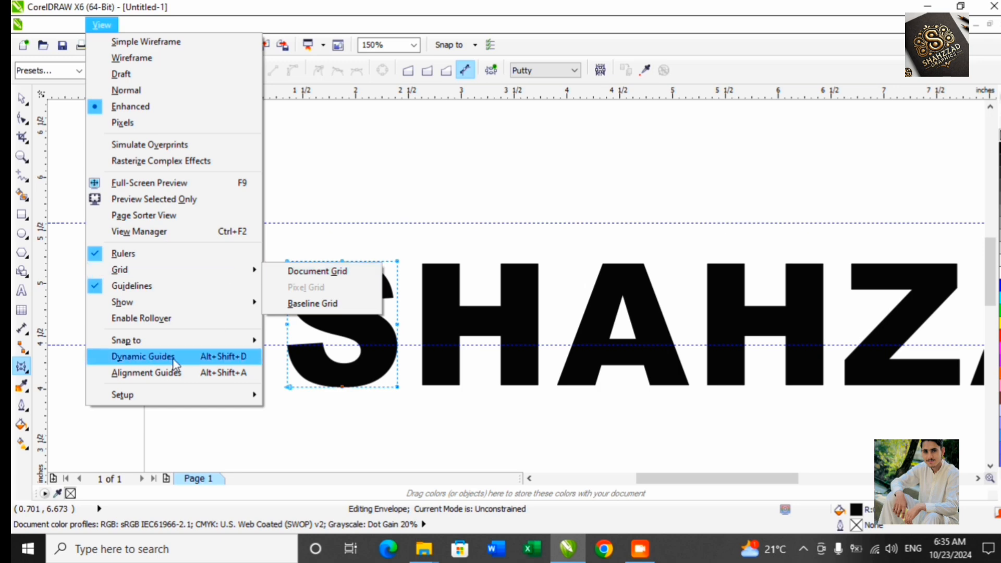
mouse_move(197, 340)
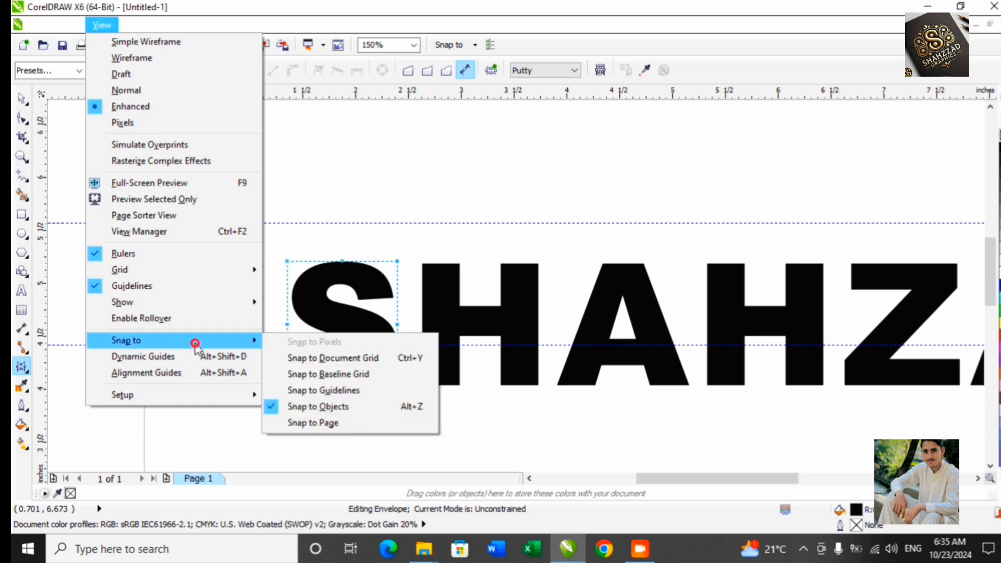
click(367, 393)
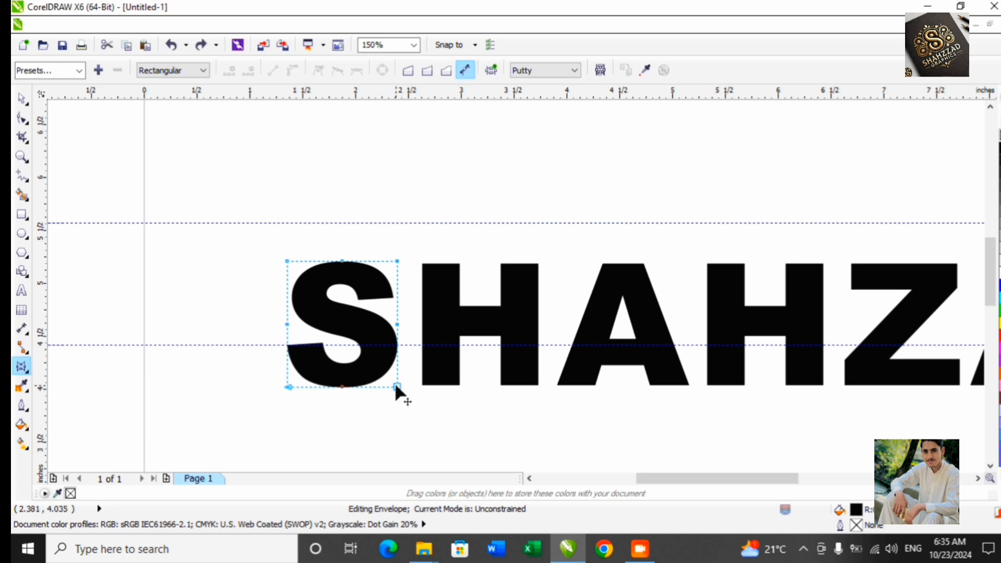
Reshape the S with a Single Arc envelope, raising its lower-right and upper-right corners to the two guidelines
click(427, 71)
drag(397, 389, 398, 345)
drag(396, 261, 397, 222)
Reshape the first H with a Single Arc envelope, raising its two right corners to the lower and upper guidelines
click(509, 323)
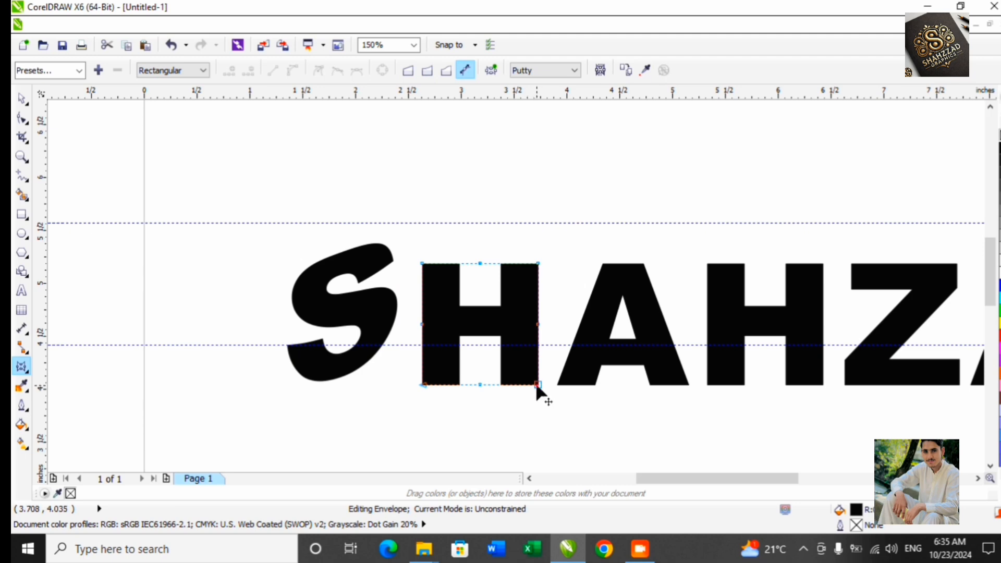
drag(537, 385, 536, 348)
key(ctrl+z)
click(427, 71)
drag(537, 386, 537, 344)
drag(538, 263, 538, 225)
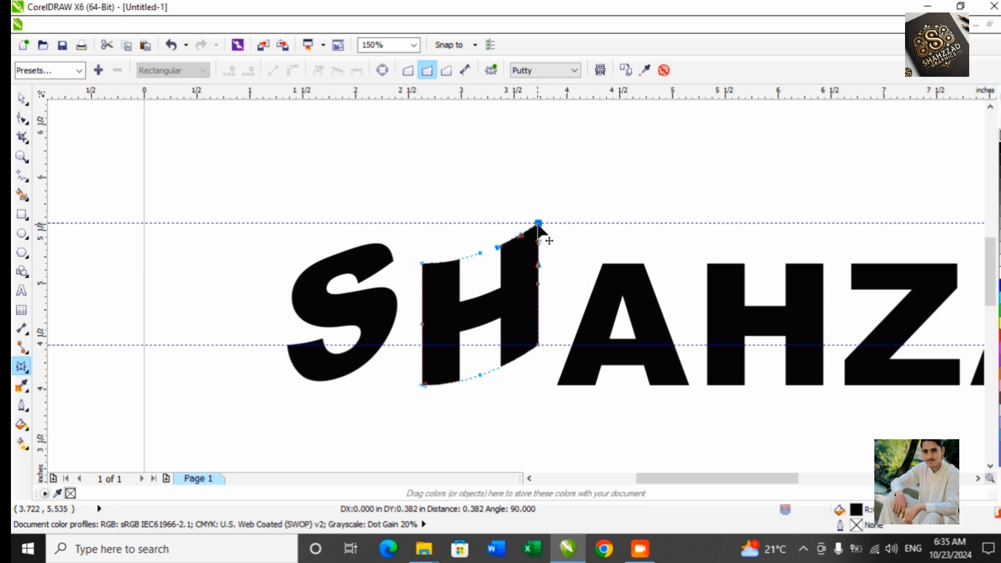
Reshape the first A with a Single Arc envelope, raising its two right corners to the lower and upper guidelines
click(609, 265)
click(428, 71)
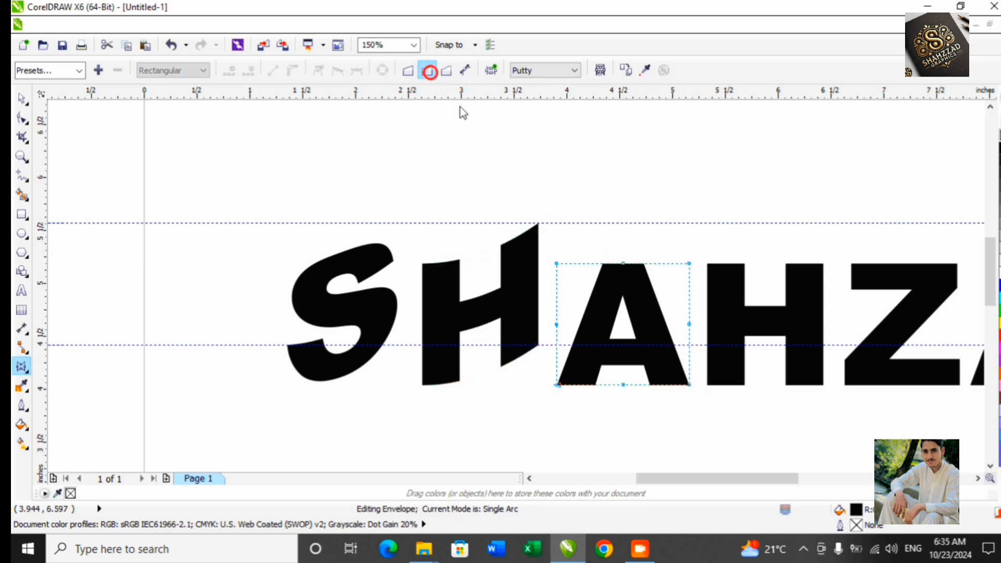
drag(688, 383, 689, 345)
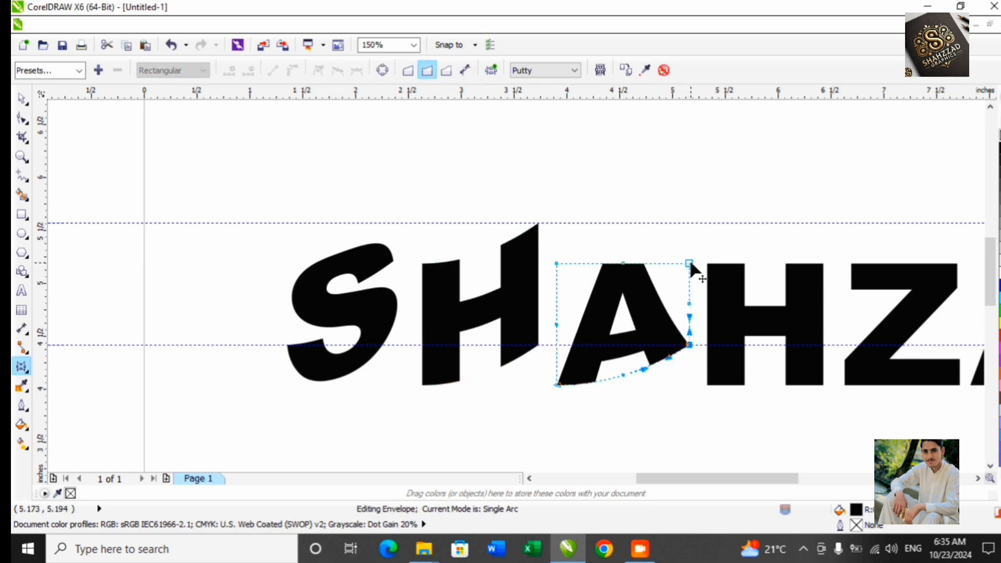
drag(689, 264, 693, 224)
Reshape the second H with a Single Arc envelope, raising its two right corners to the lower and upper guidelines
click(793, 327)
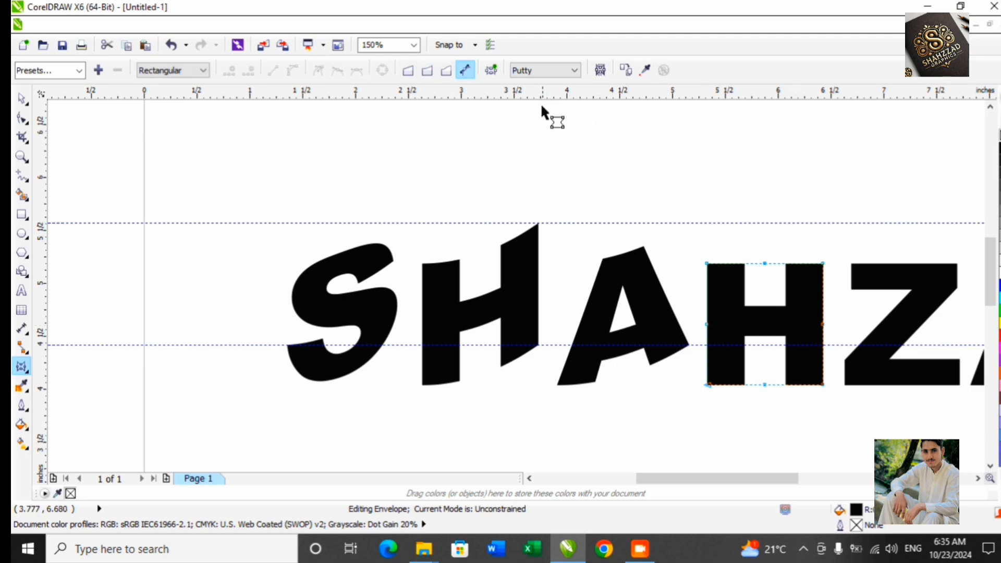
click(429, 73)
drag(822, 387, 823, 345)
drag(823, 263, 821, 223)
scroll(577, 246, down, 3)
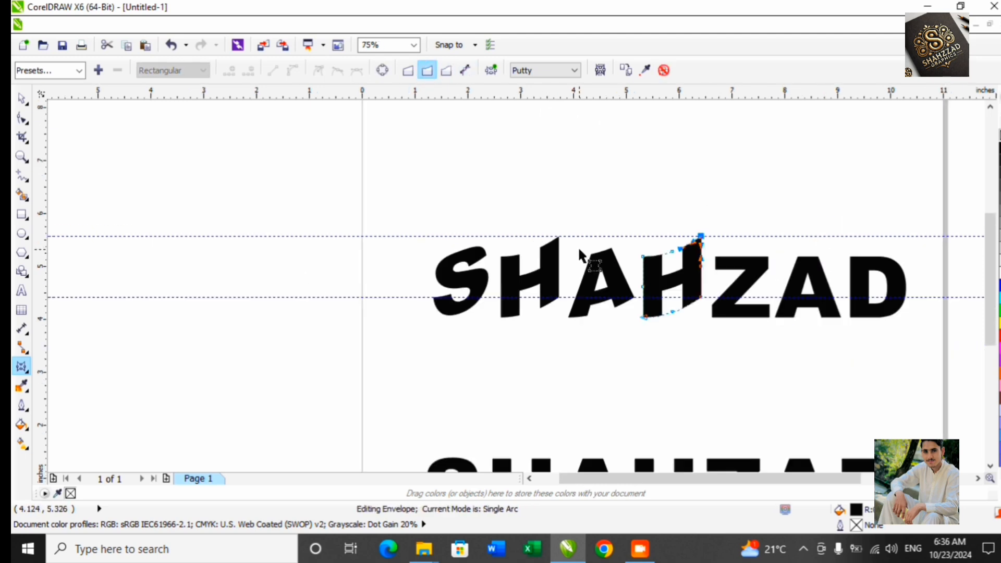
Reshape the Z with a Single Arc envelope, raising its two right corners to the lower and upper guidelines
scroll(826, 281, up, 3)
click(715, 261)
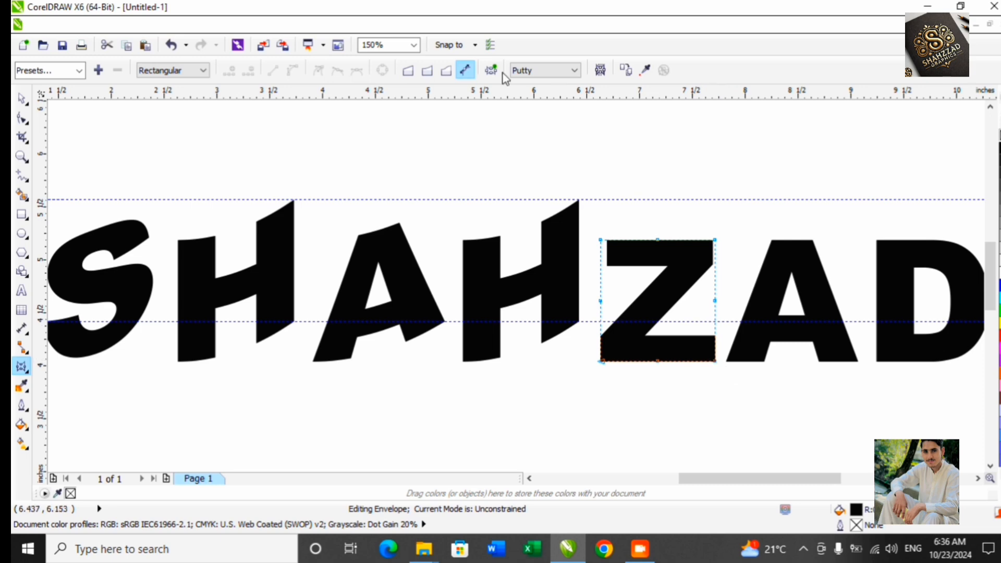
click(427, 70)
drag(714, 360, 715, 320)
drag(715, 240, 715, 200)
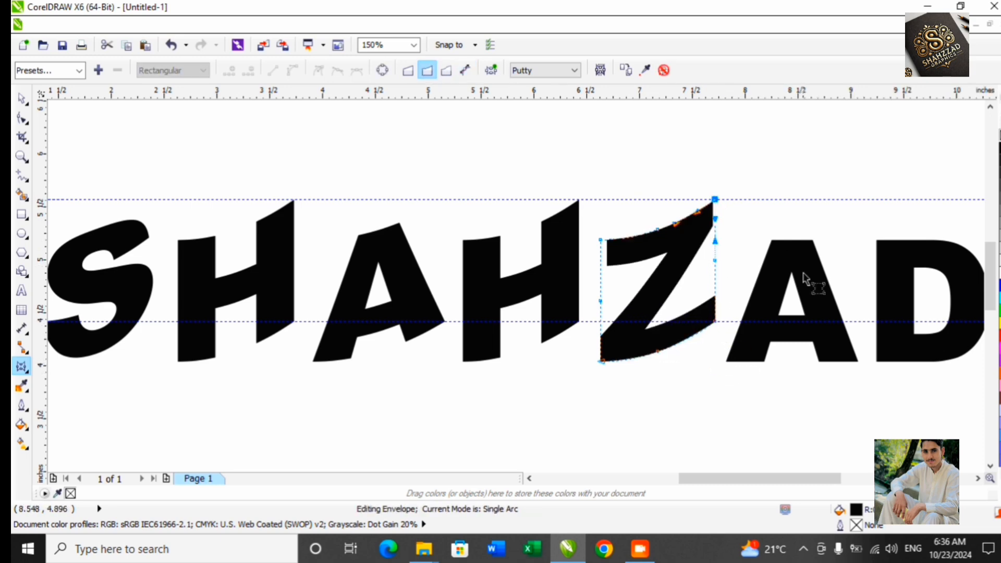
Reshape the second A with a Single Arc envelope, raising its two right corners to the lower and upper guidelines
click(802, 279)
click(427, 69)
drag(856, 360, 858, 320)
drag(857, 240, 857, 199)
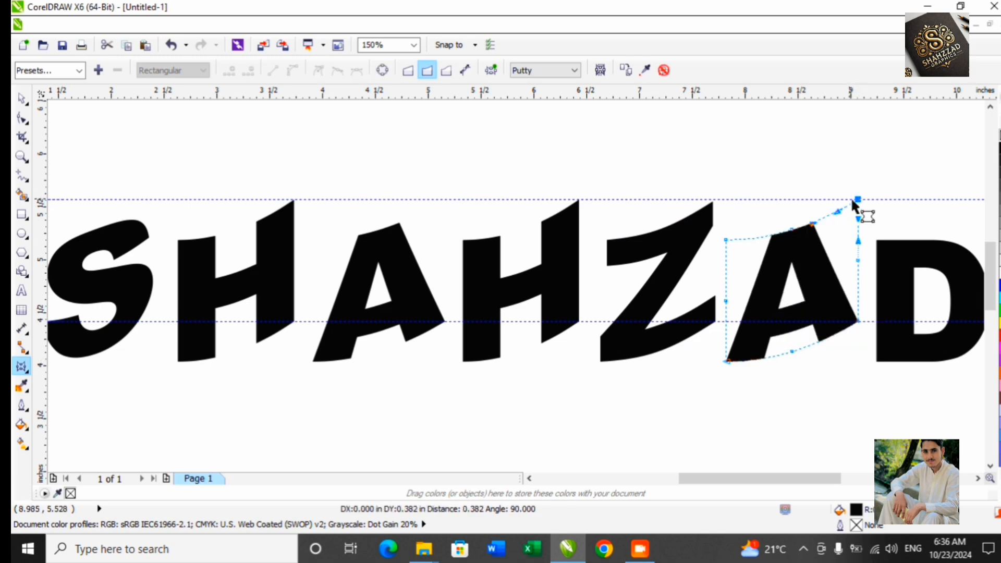
Reshape the D with a Single Arc envelope, raising its two right corners to the lower and upper guidelines
scroll(469, 286, down, 3)
scroll(730, 292, up, 3)
click(742, 300)
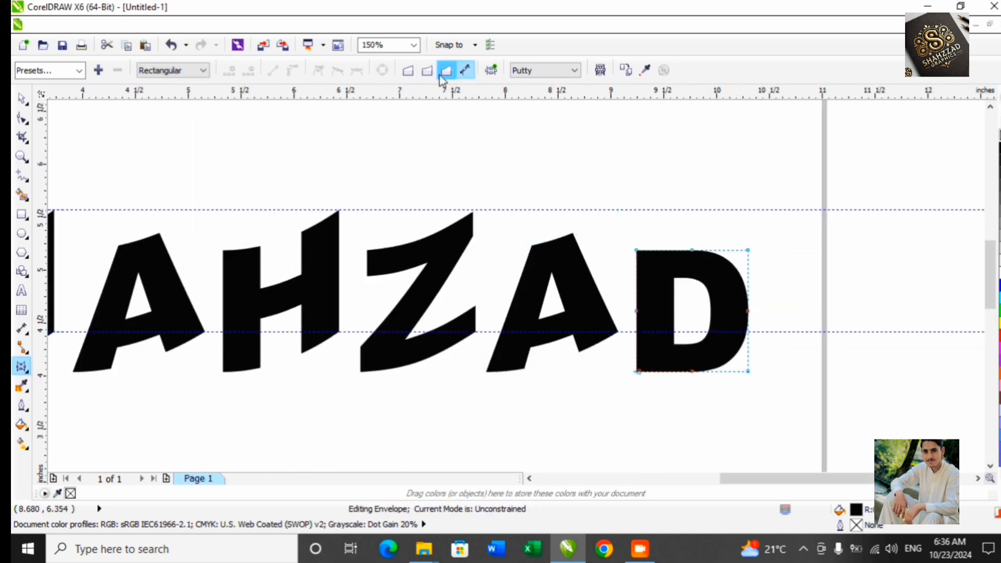
click(427, 69)
drag(748, 371, 748, 331)
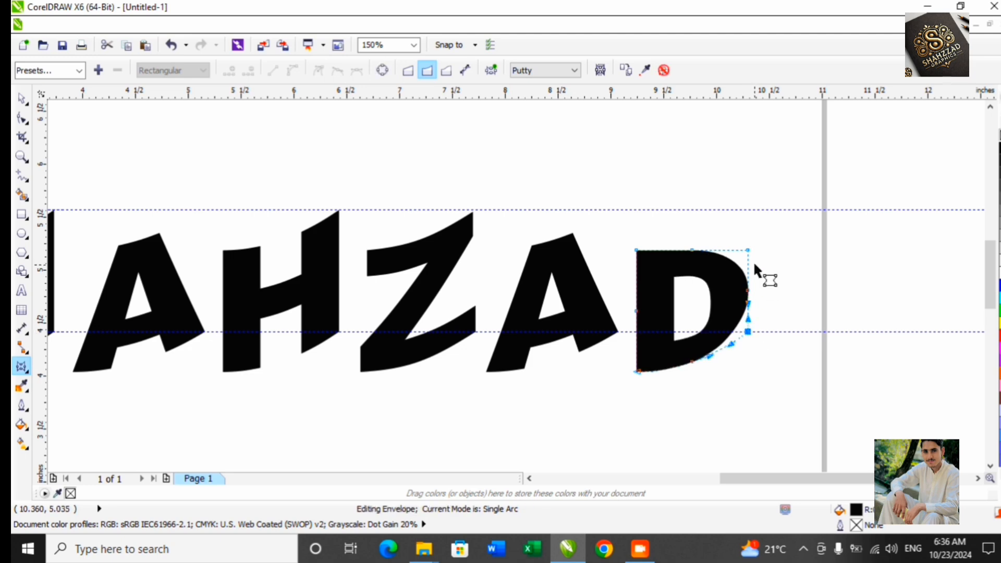
drag(748, 250, 748, 210)
scroll(797, 294, down, 2)
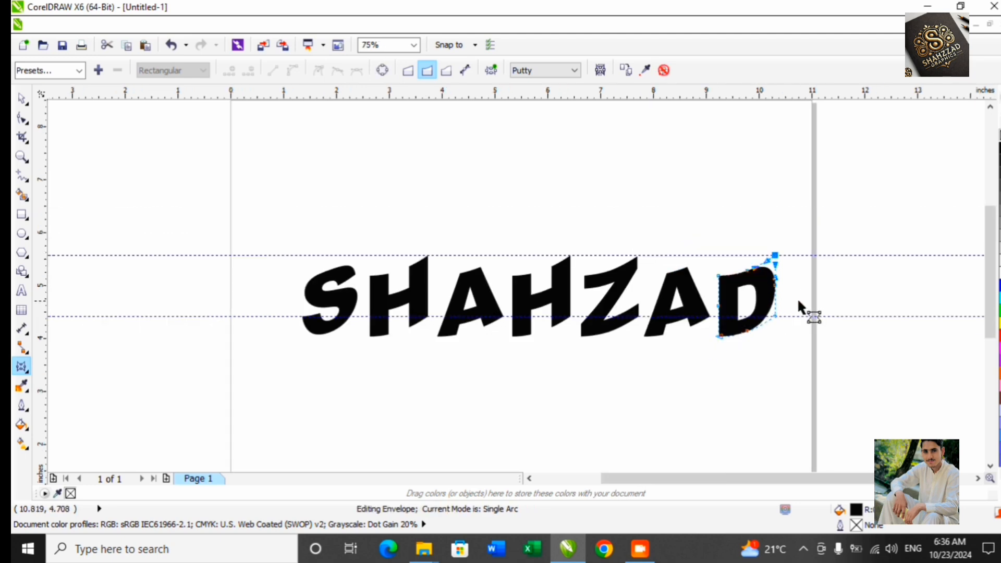
click(22, 98)
click(260, 166)
click(340, 291)
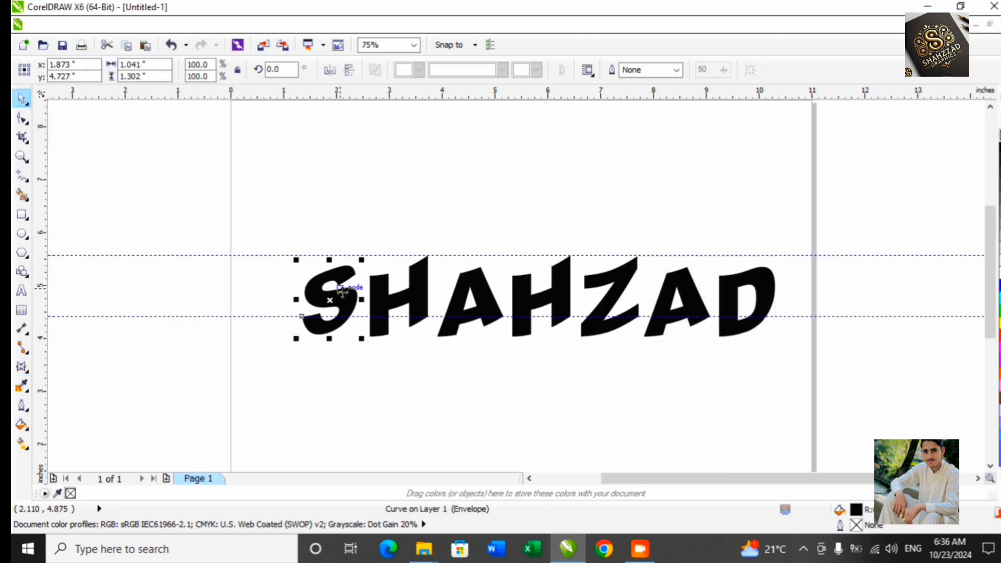
click(22, 366)
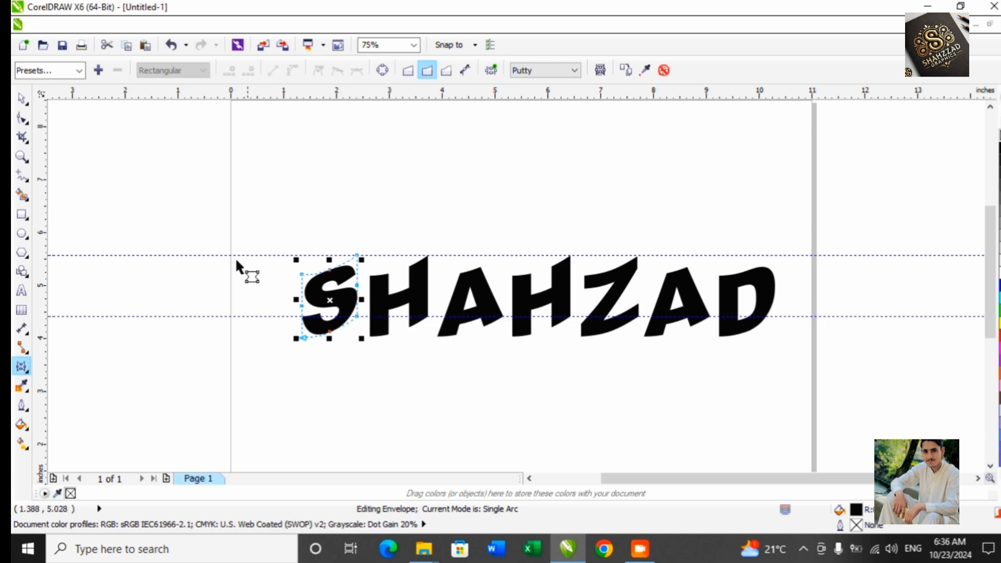
click(22, 98)
Delete the upper and lower horizontal guidelines crossing the bent letters
click(831, 258)
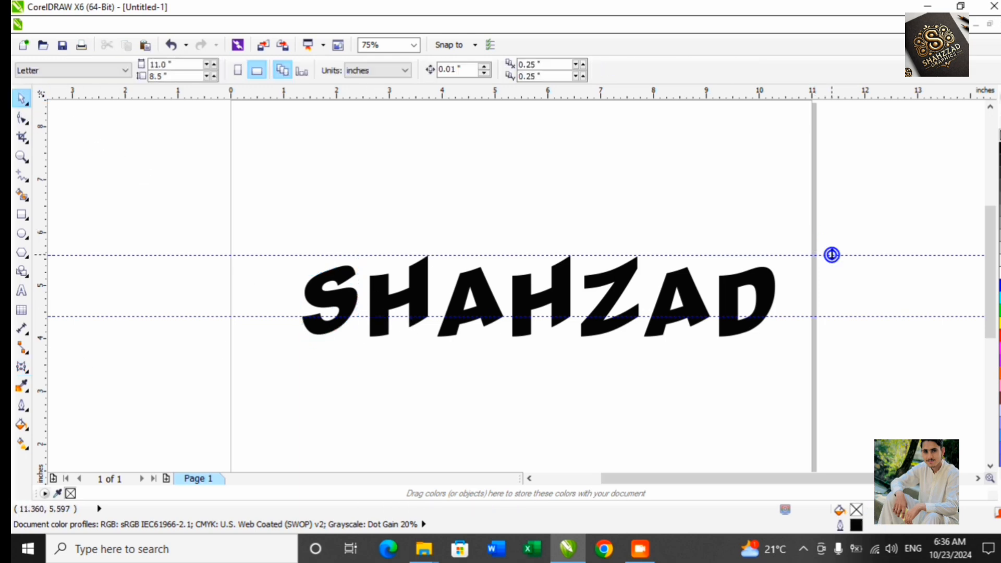
double_click(831, 254)
click(644, 420)
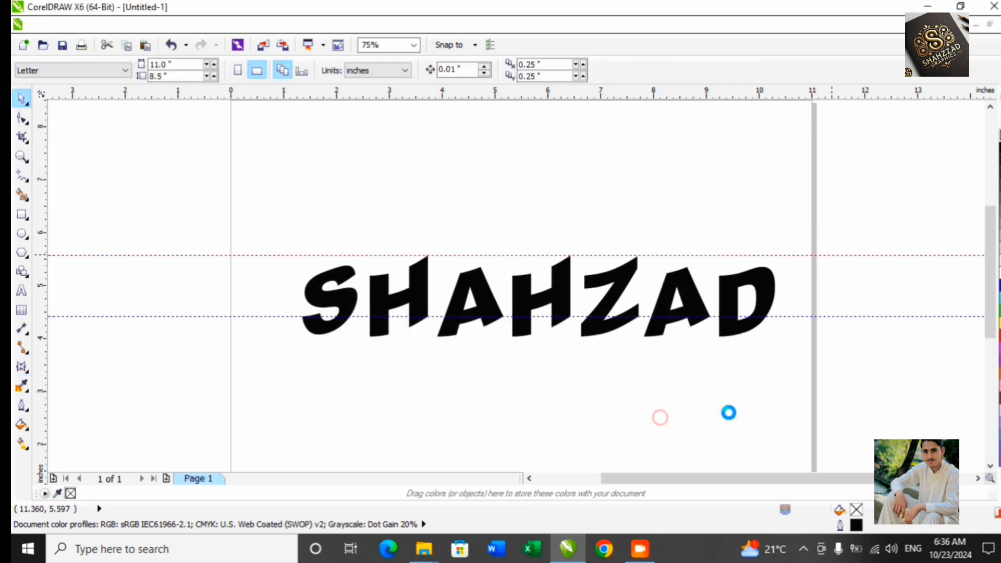
right_click(896, 253)
click(823, 174)
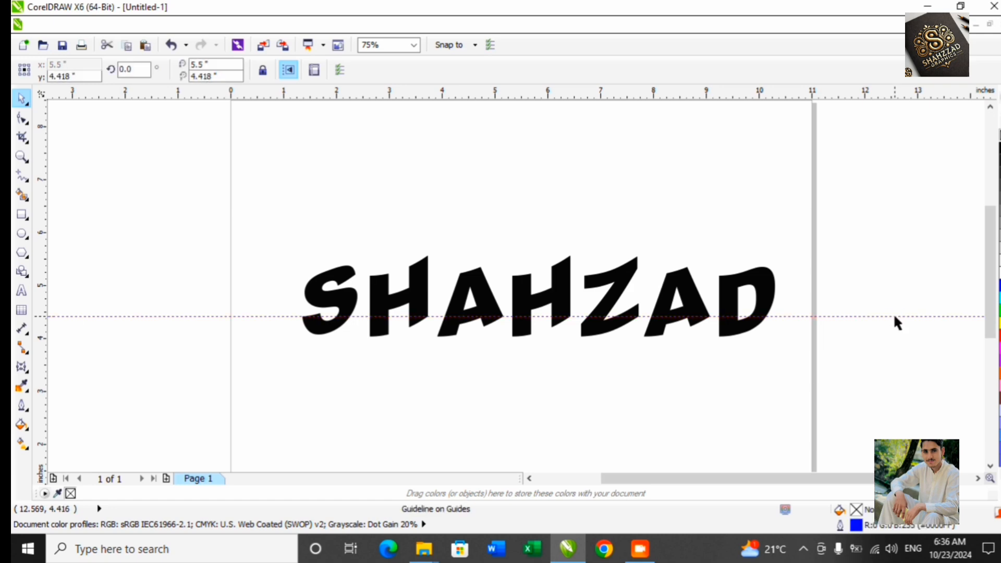
key(Delete)
scroll(578, 279, down, 2)
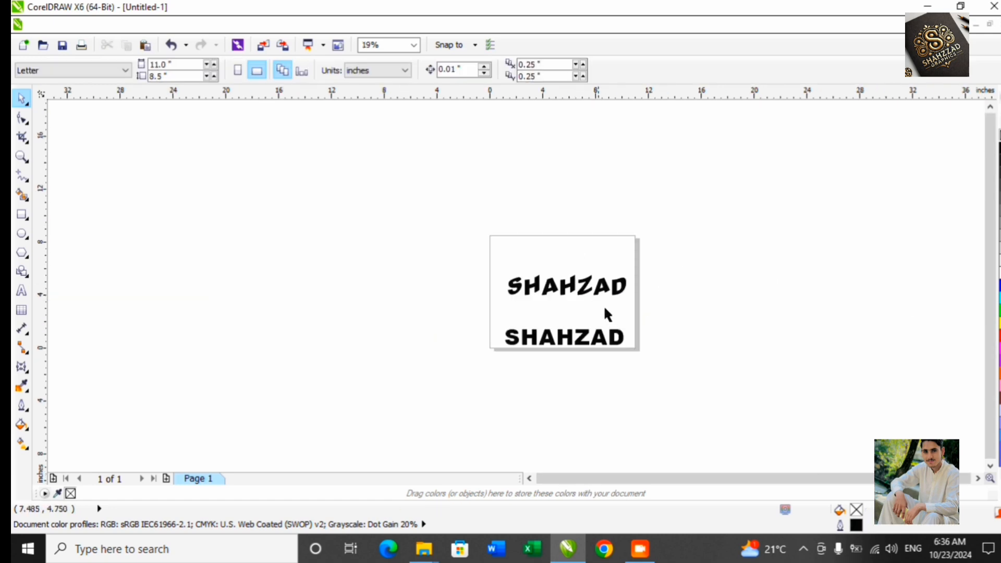
Fill all seven bent letters with yellow
scroll(604, 281, up, 2)
drag(240, 289, 781, 401)
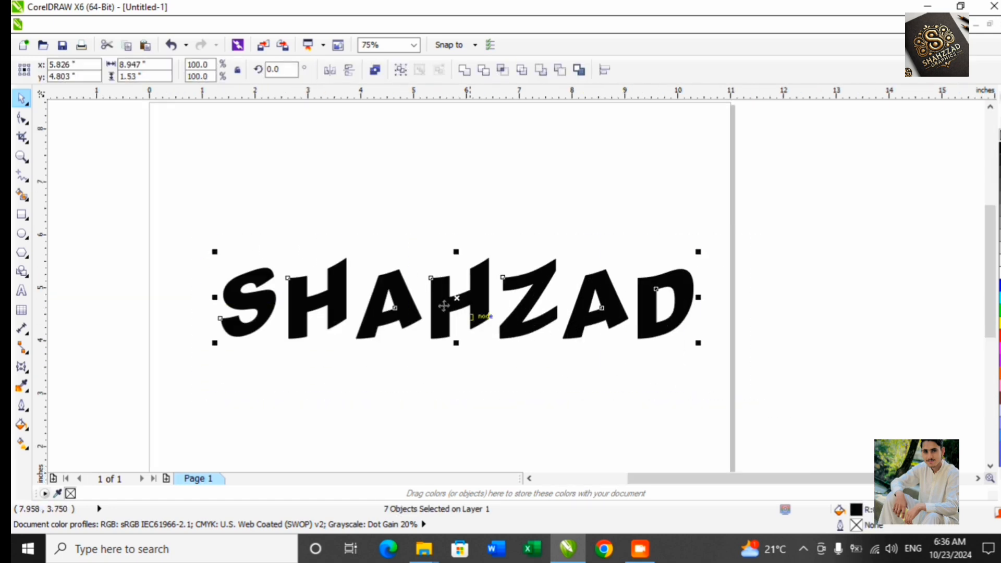
drag(139, 179, 795, 408)
click(999, 323)
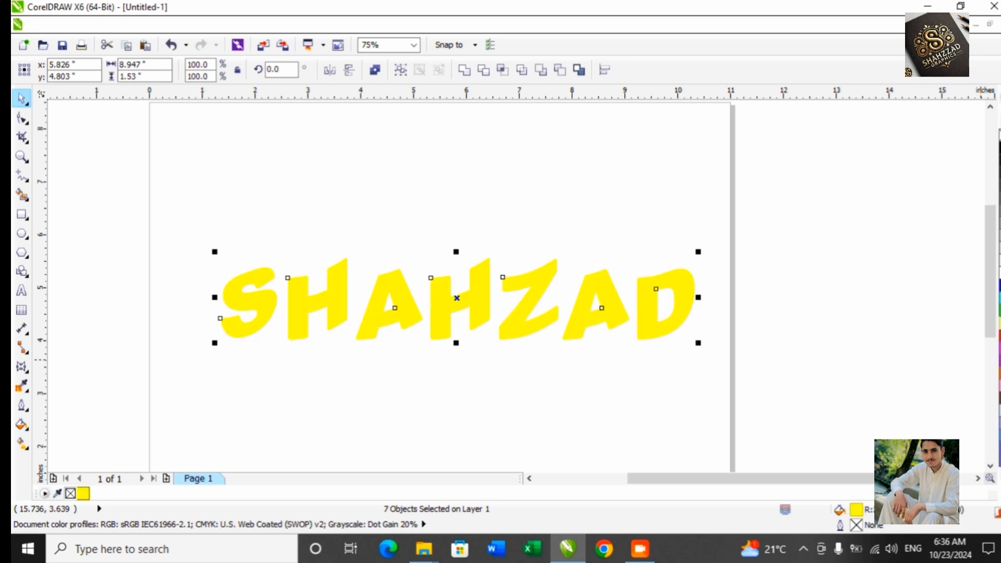
click(786, 317)
scroll(451, 188, down, 1)
drag(307, 198, 756, 284)
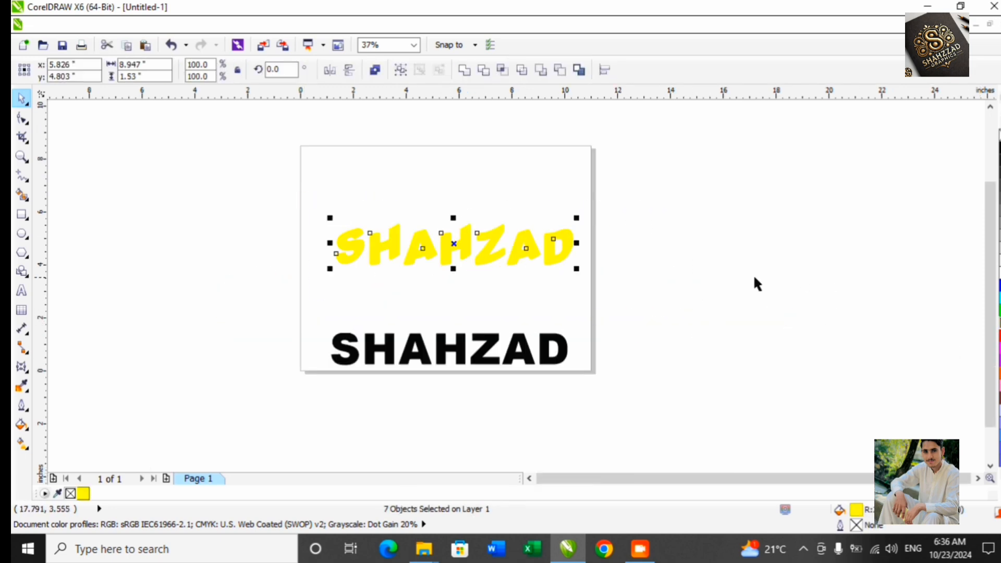
click(465, 312)
scroll(359, 266, up, 1)
Give the bent S a linear gradient fill running across its width, with light grey at both ends
click(21, 443)
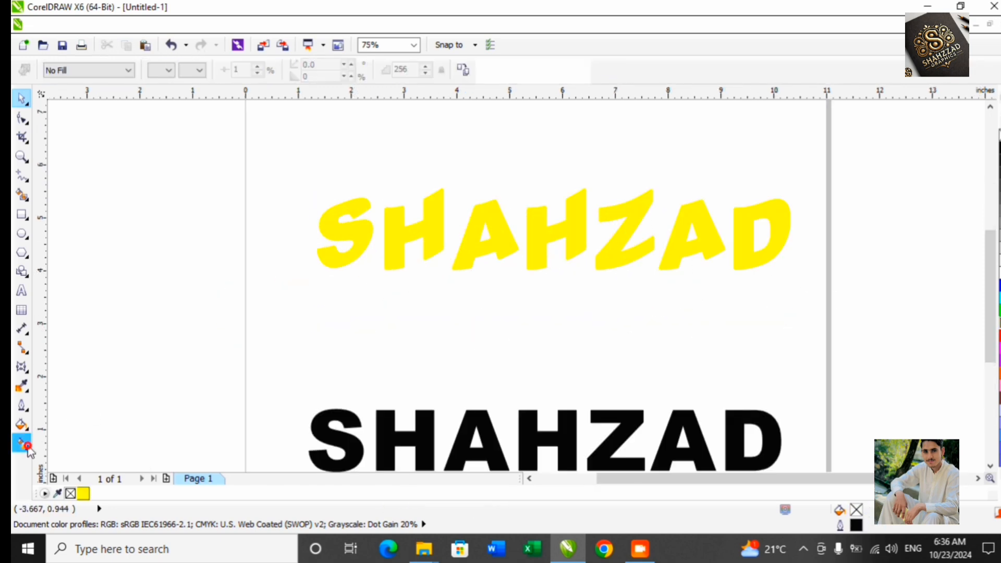
click(322, 230)
drag(321, 231, 383, 238)
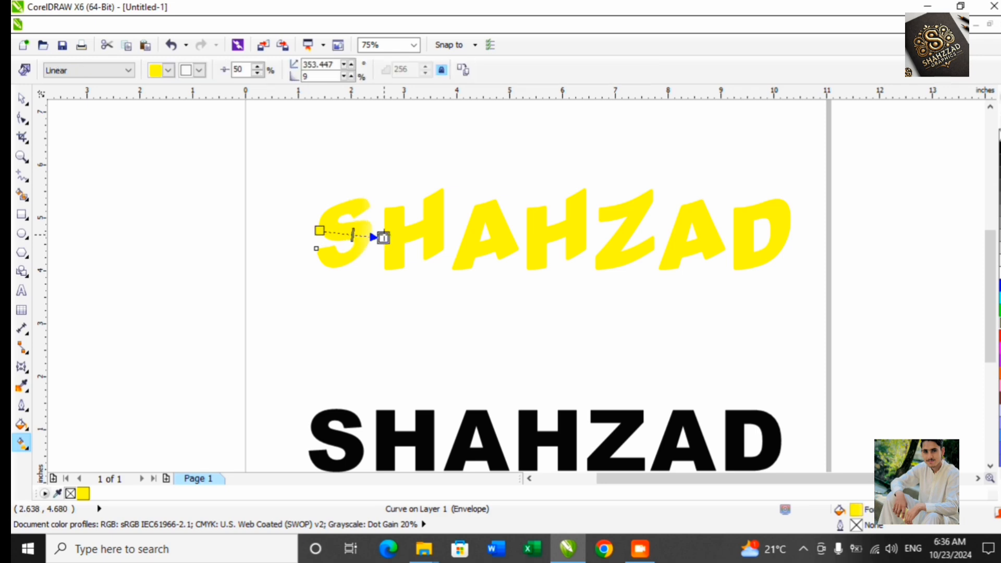
scroll(341, 216, up, 2)
click(253, 265)
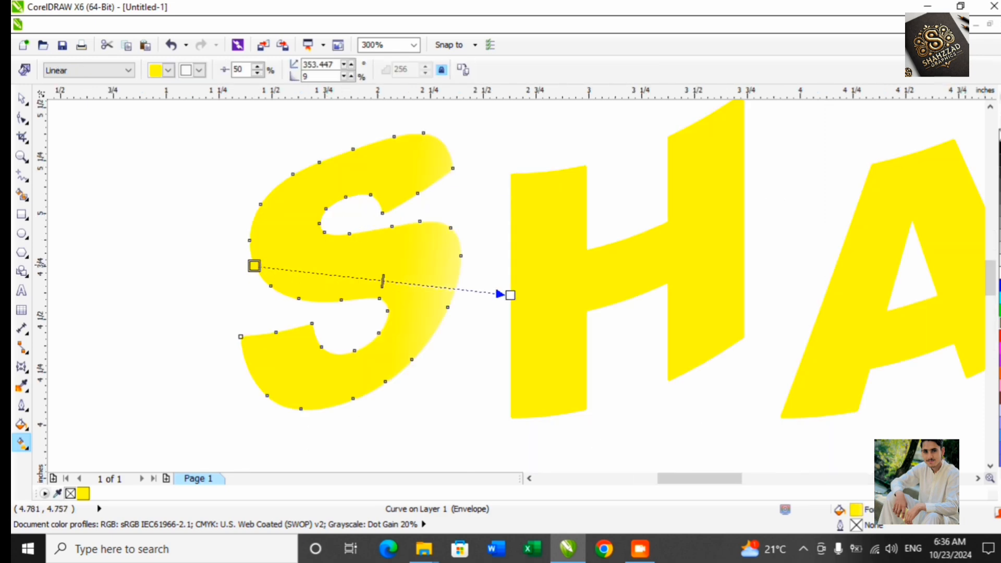
click(999, 248)
drag(510, 294, 493, 256)
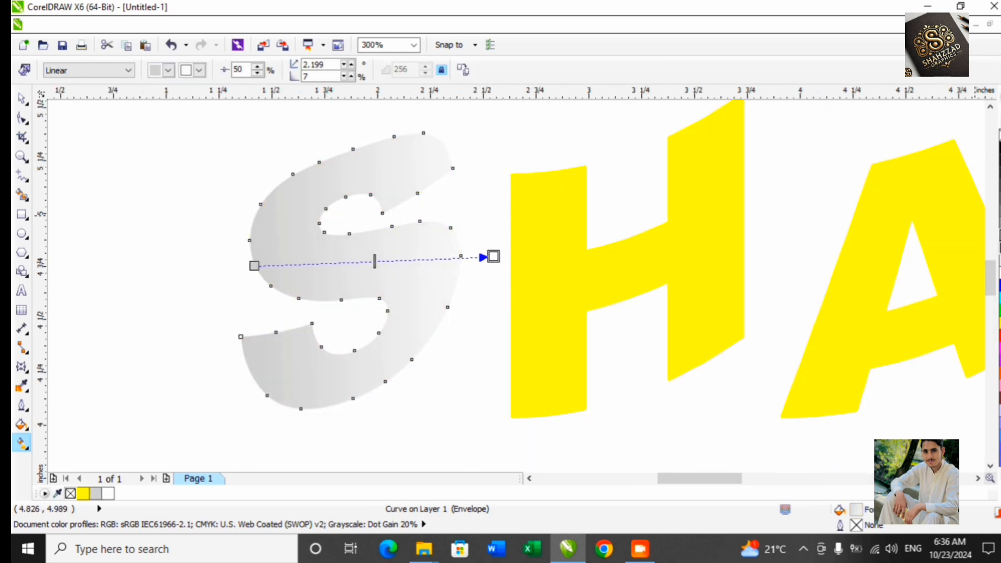
click(999, 249)
Add a white colour node at 55% along the S's gradient
double_click(376, 262)
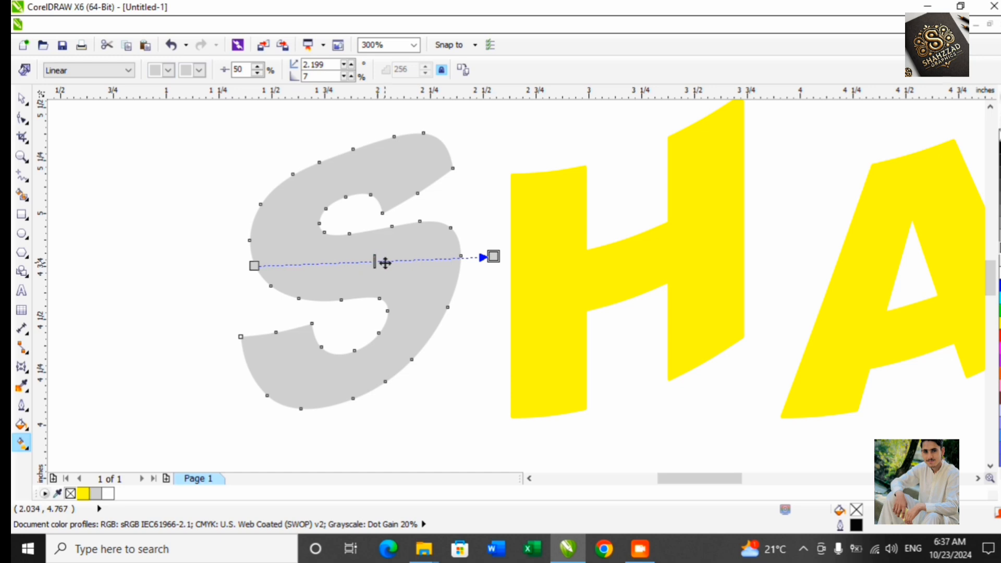
click(386, 262)
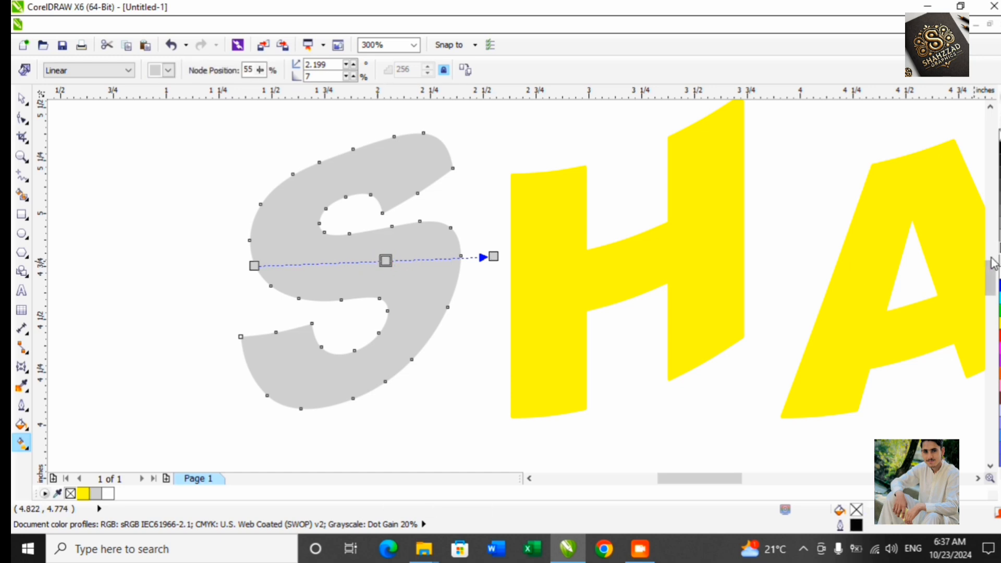
click(998, 273)
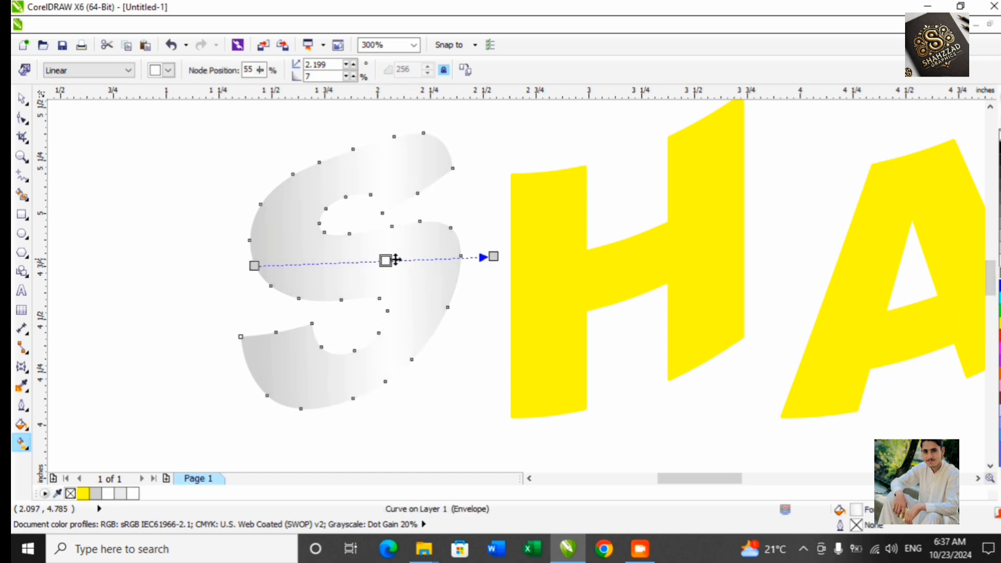
Shorten and level the S's gradient so it runs nearly horizontally from the letter's left edge to its right edge
drag(493, 255, 468, 253)
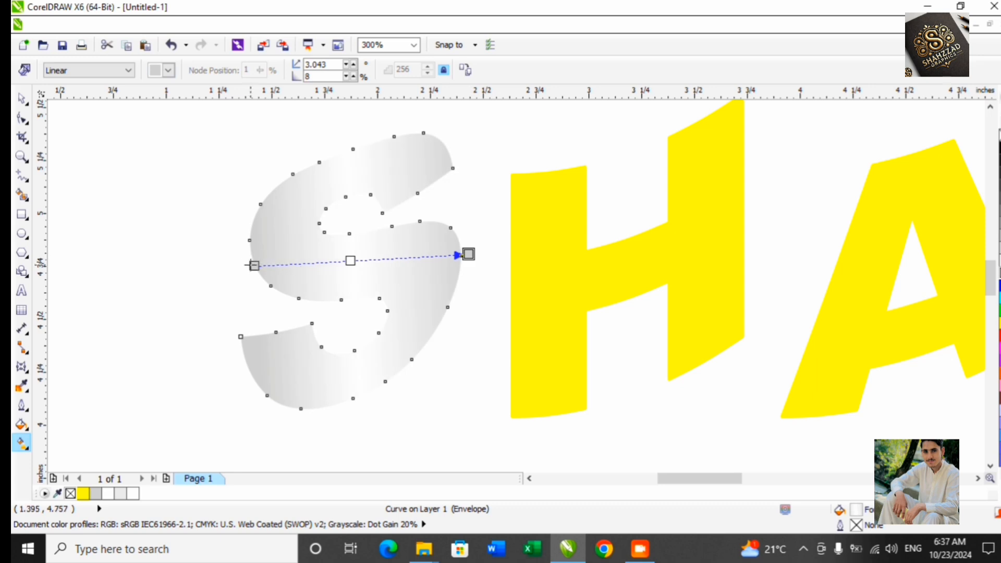
mouse_move(253, 265)
mouse_down()
mouse_move(270, 270)
mouse_move(279, 259)
mouse_move(257, 254)
mouse_up()
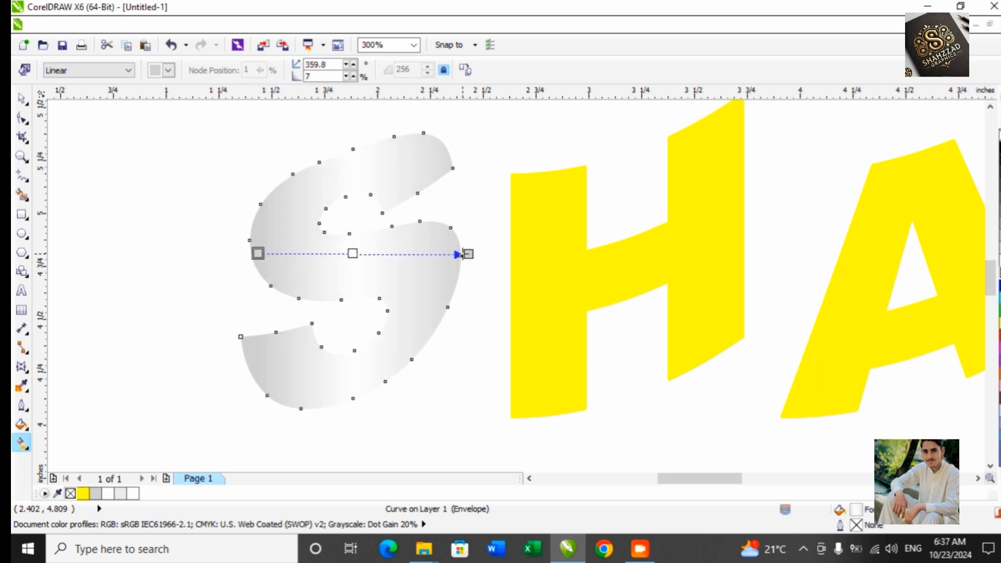
drag(467, 254, 470, 268)
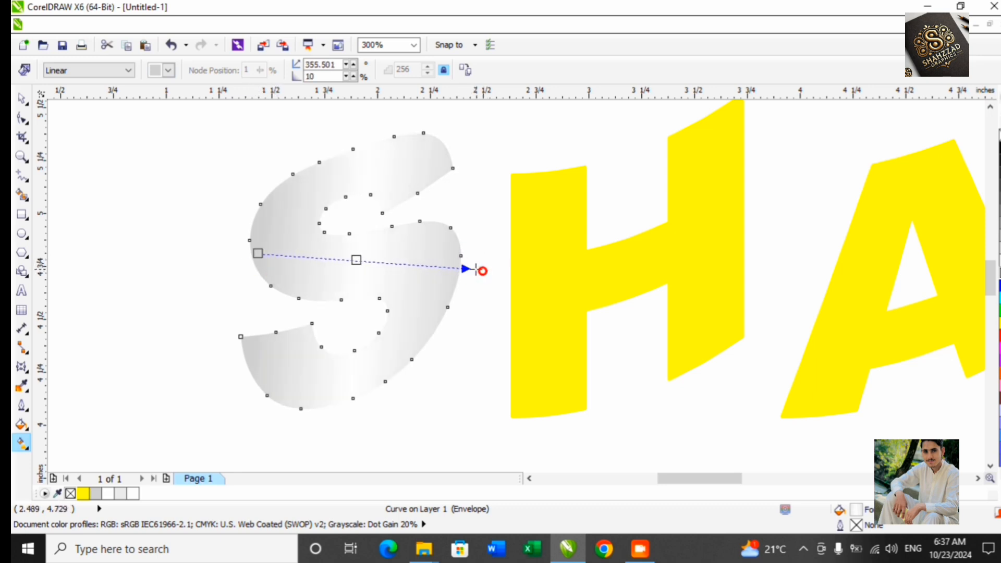
drag(259, 254, 257, 271)
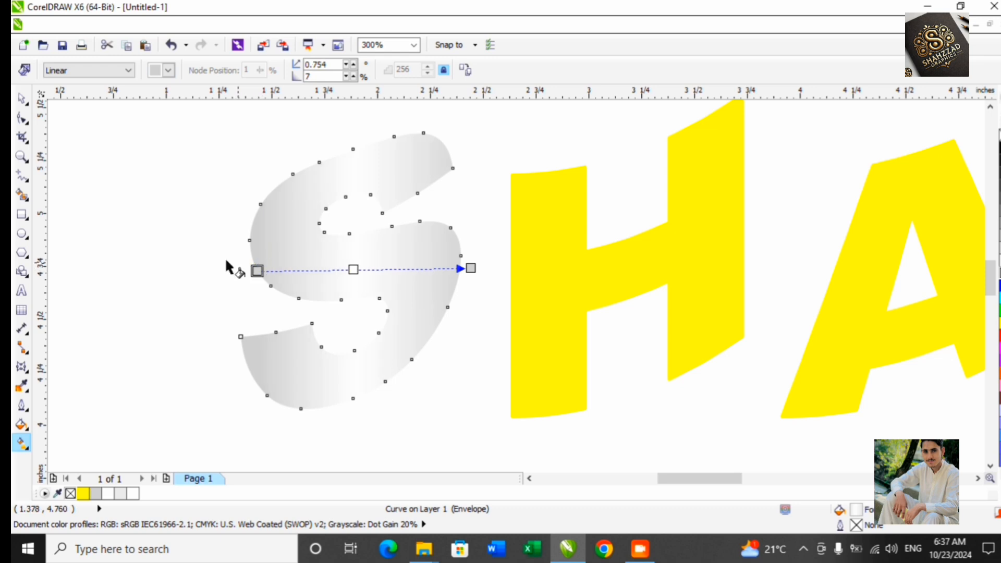
scroll(186, 246, down, 1)
click(155, 276)
click(385, 257)
key(ctrl+z)
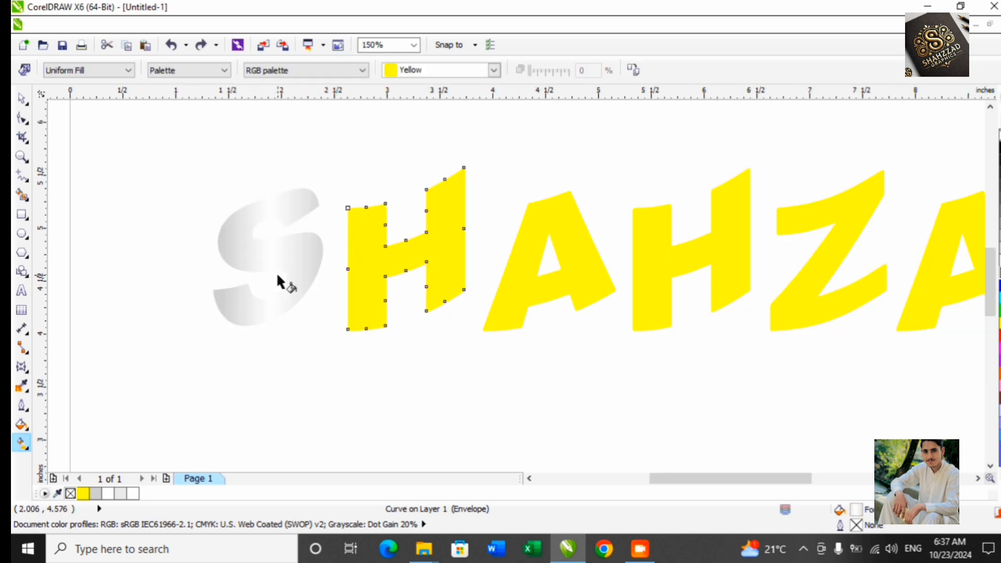
drag(249, 371, 259, 367)
key(ctrl+z)
Try to change the middle colour node of the S's gradient to light grey
click(21, 99)
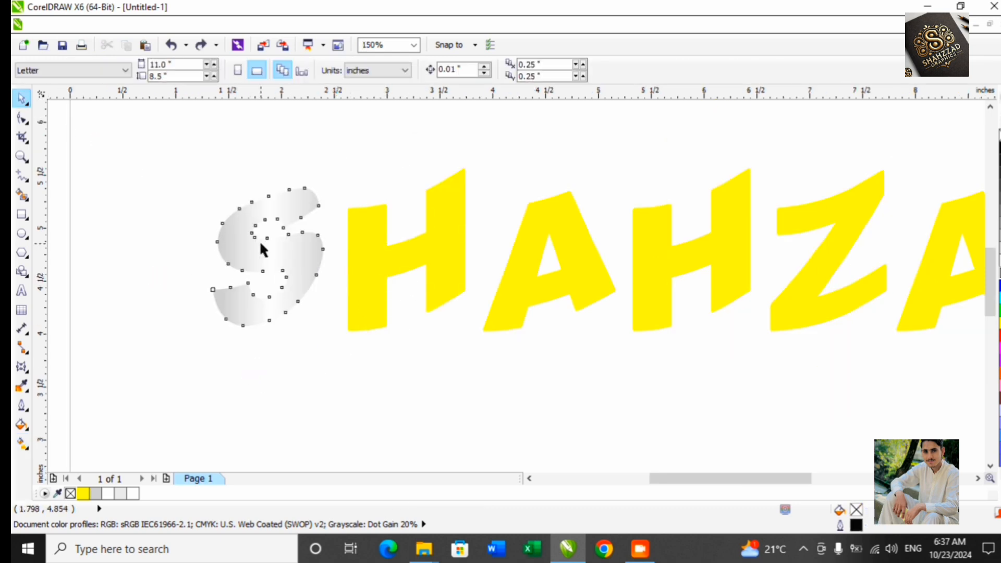
click(261, 246)
click(22, 444)
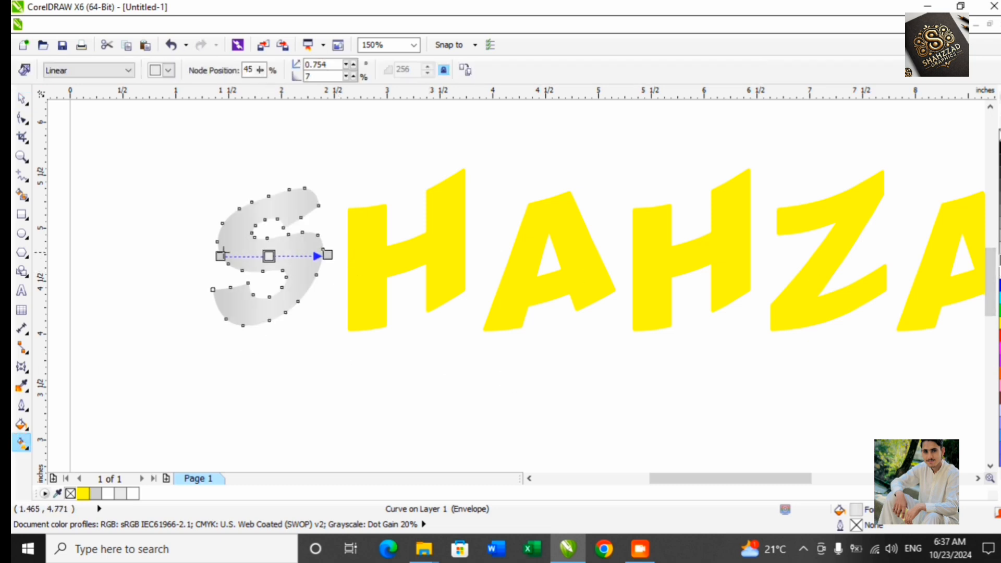
click(279, 351)
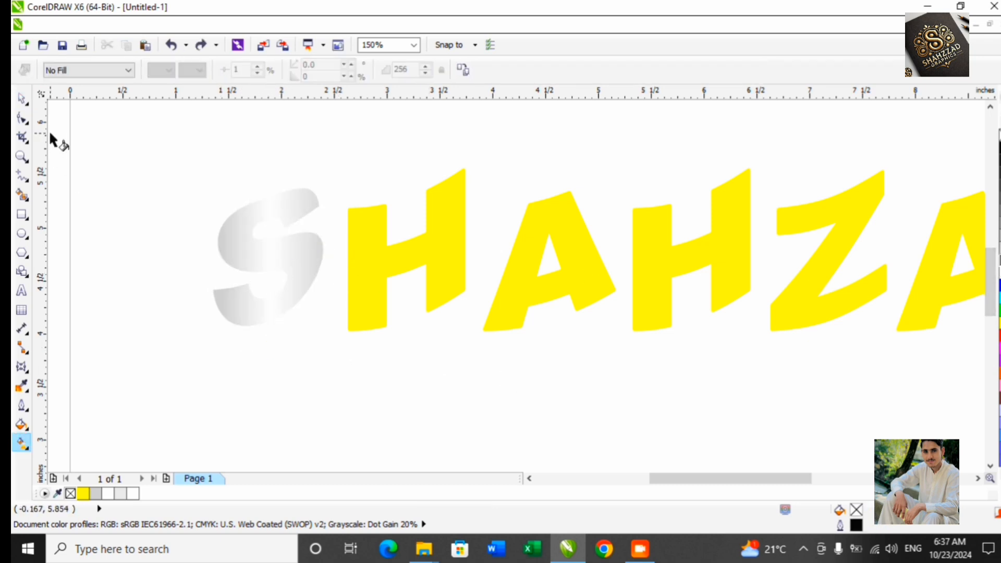
click(21, 99)
click(360, 256)
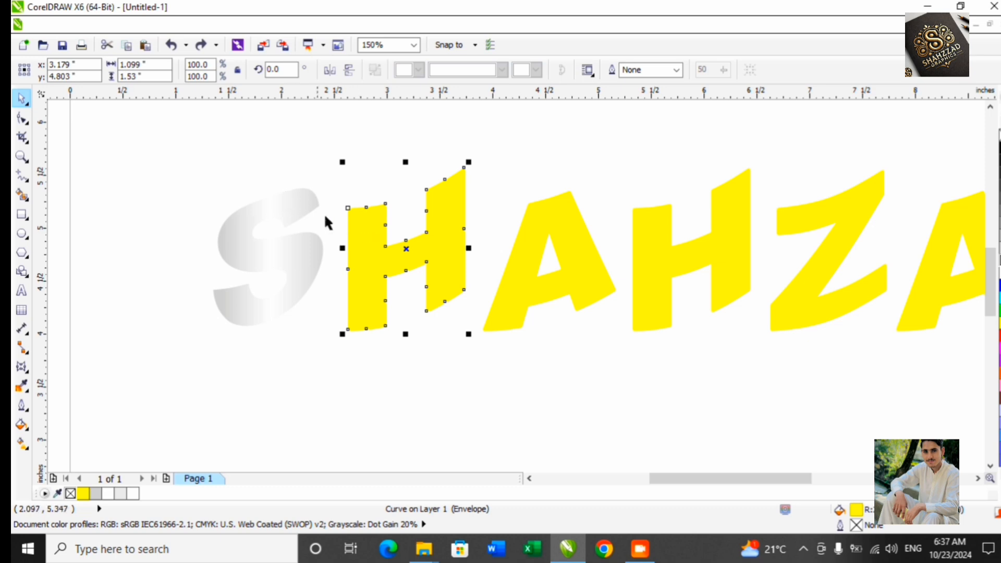
click(368, 358)
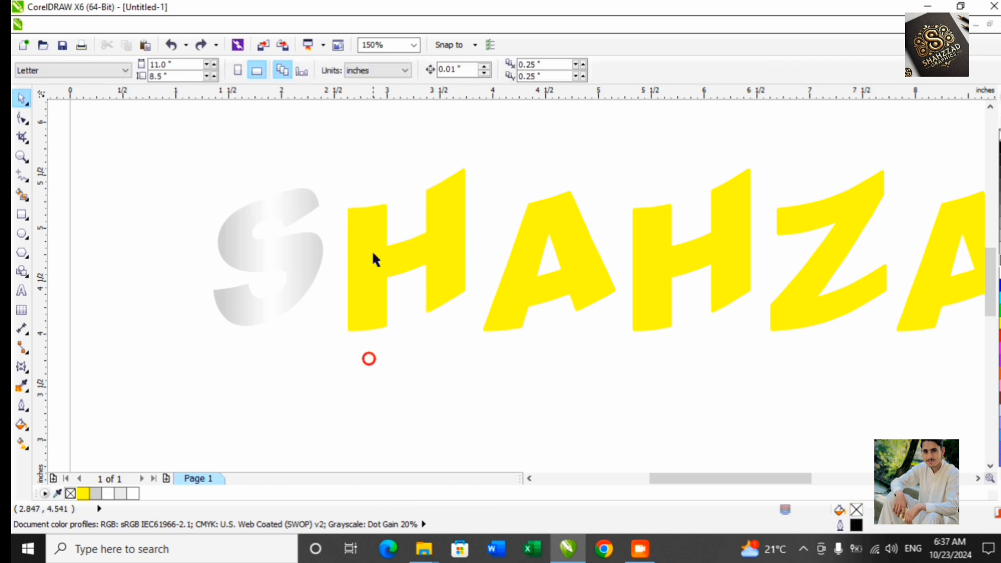
click(373, 251)
click(315, 266)
click(414, 262)
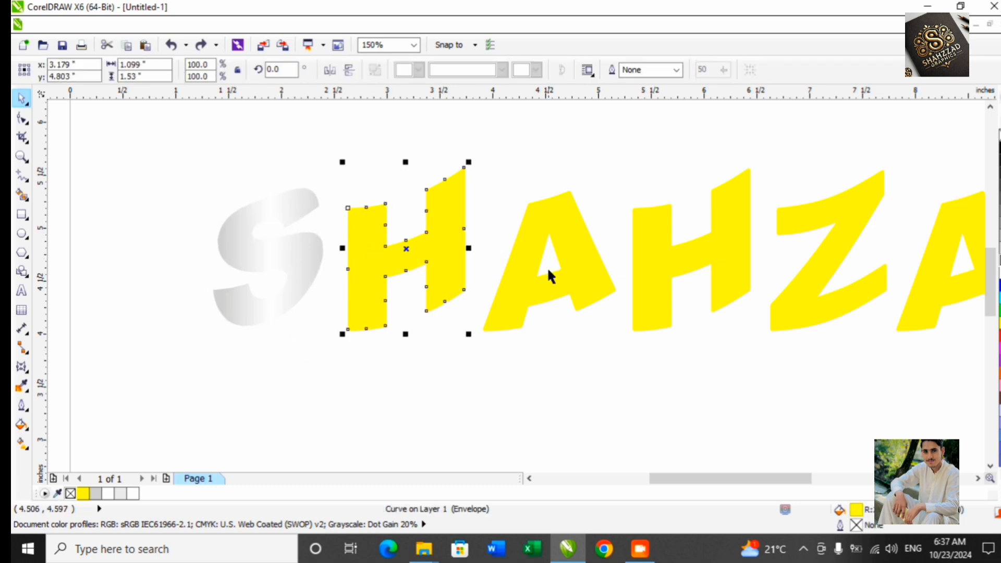
click(546, 267)
click(670, 271)
Copy the S's grey-white linear gradient onto the other six bent letters and deselect them
scroll(673, 271, down, 2)
drag(729, 244, 435, 320)
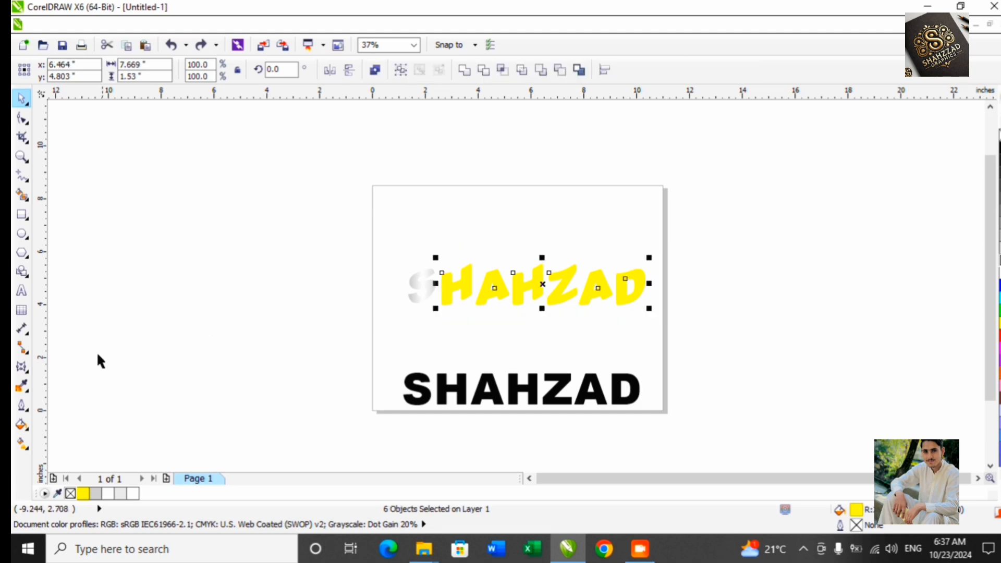
click(22, 443)
drag(421, 286, 453, 284)
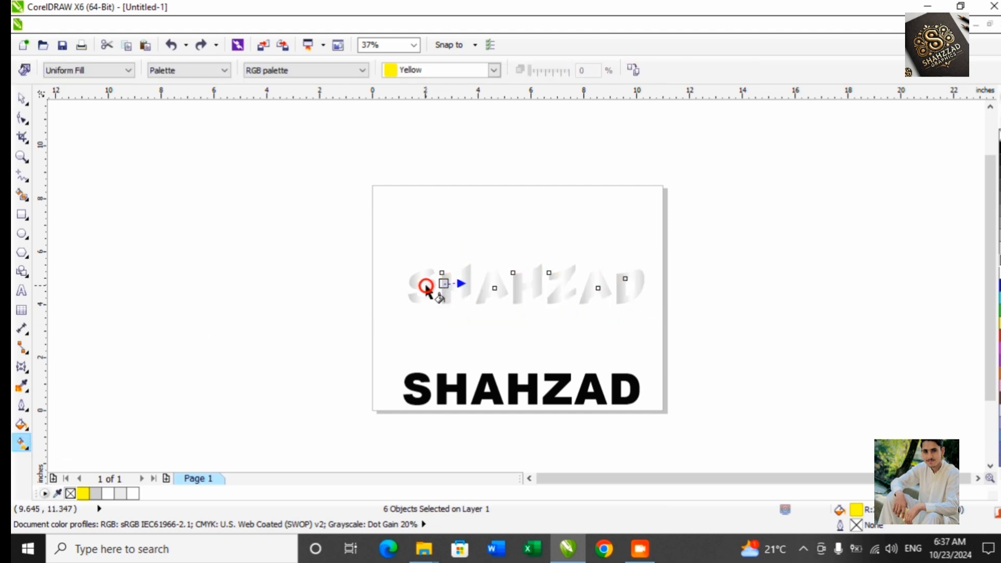
scroll(619, 279, up, 2)
scroll(618, 274, down, 2)
click(21, 99)
click(218, 237)
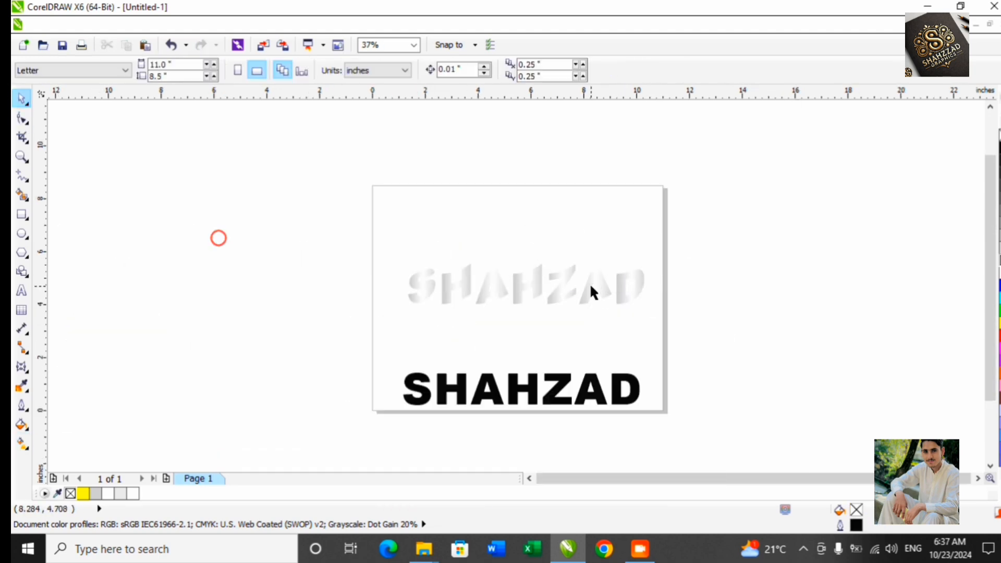
scroll(592, 284, up, 2)
scroll(611, 287, down, 1)
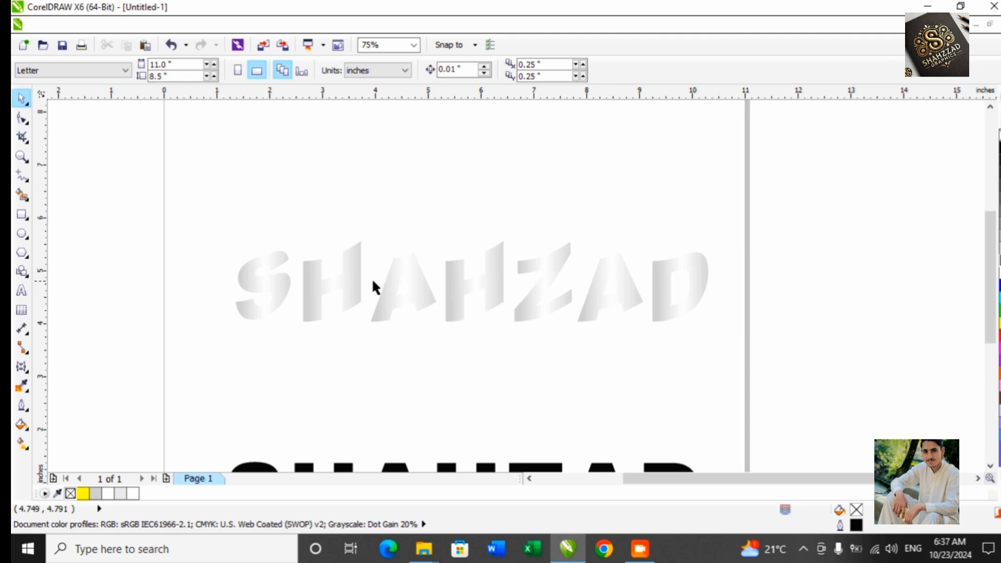
Duplicate the black Arial Black name text and place the copy directly over the gradient letters
scroll(532, 298, down, 1)
scroll(596, 283, up, 1)
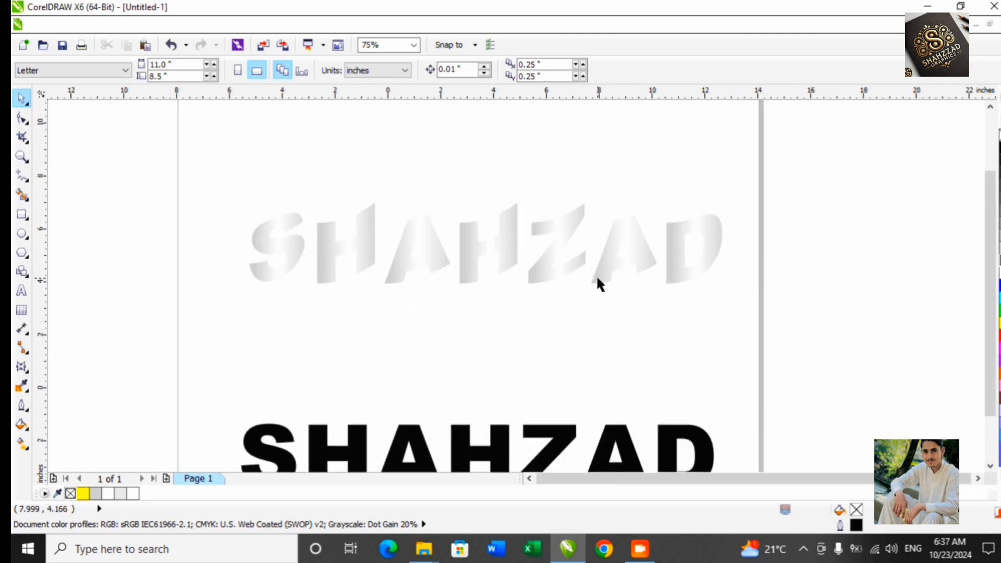
scroll(596, 283, down, 1)
click(613, 375)
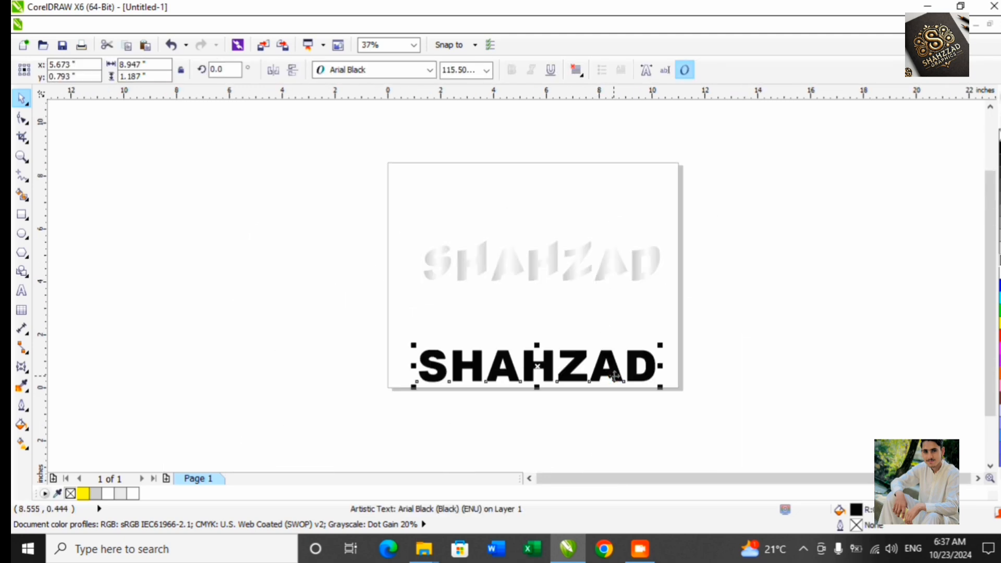
drag(614, 376, 843, 418)
right_click(843, 418)
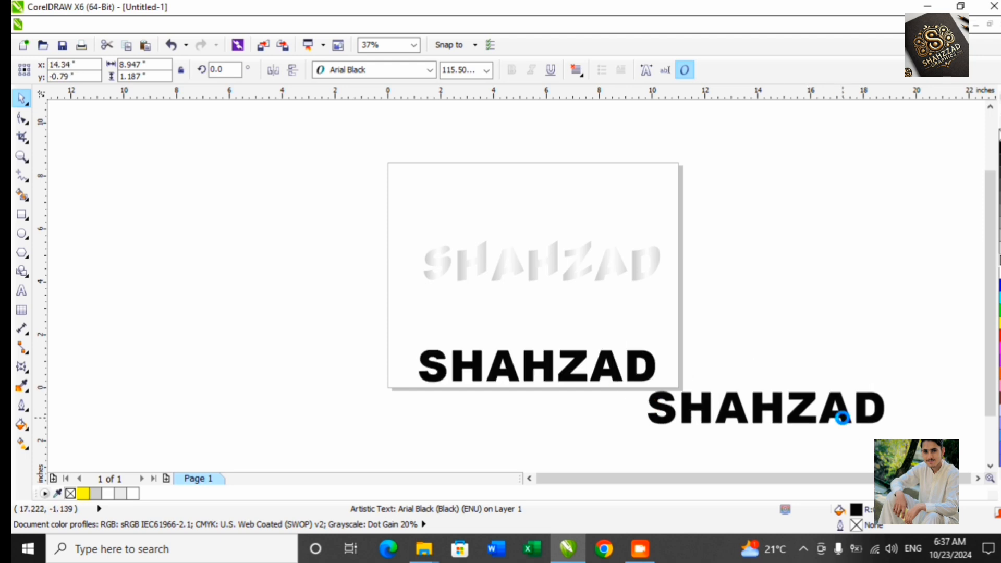
click(617, 373)
drag(751, 422, 513, 273)
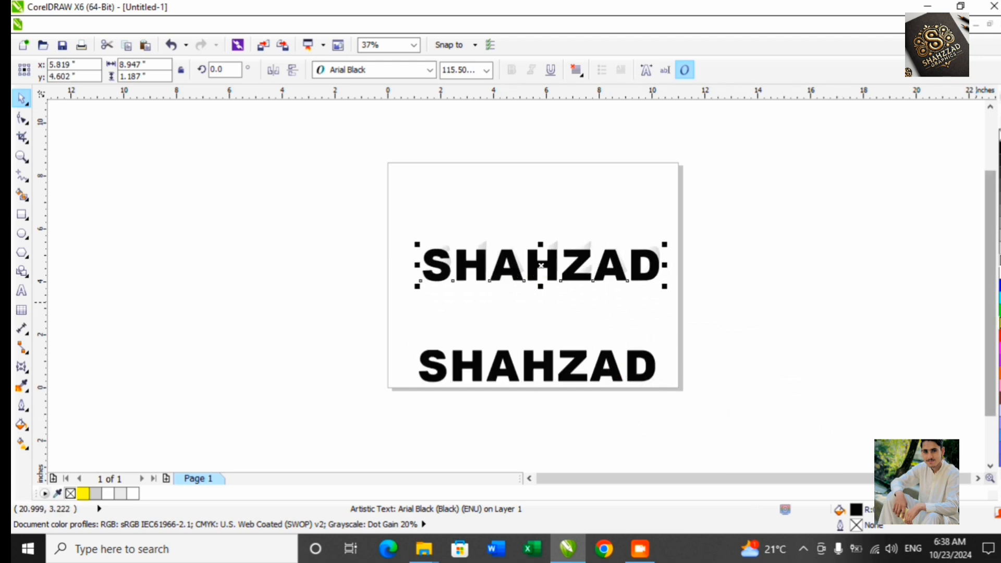
Fill the text copy yellow and send it to the back of the page, behind the gradient letters
click(998, 323)
scroll(624, 251, up, 1)
scroll(625, 251, up, 1)
right_click(675, 319)
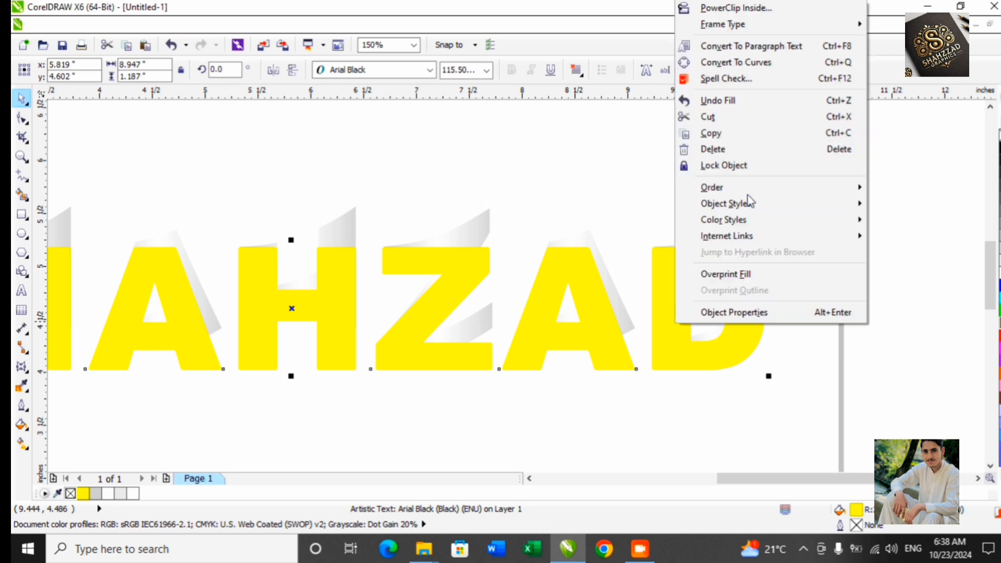
mouse_move(769, 192)
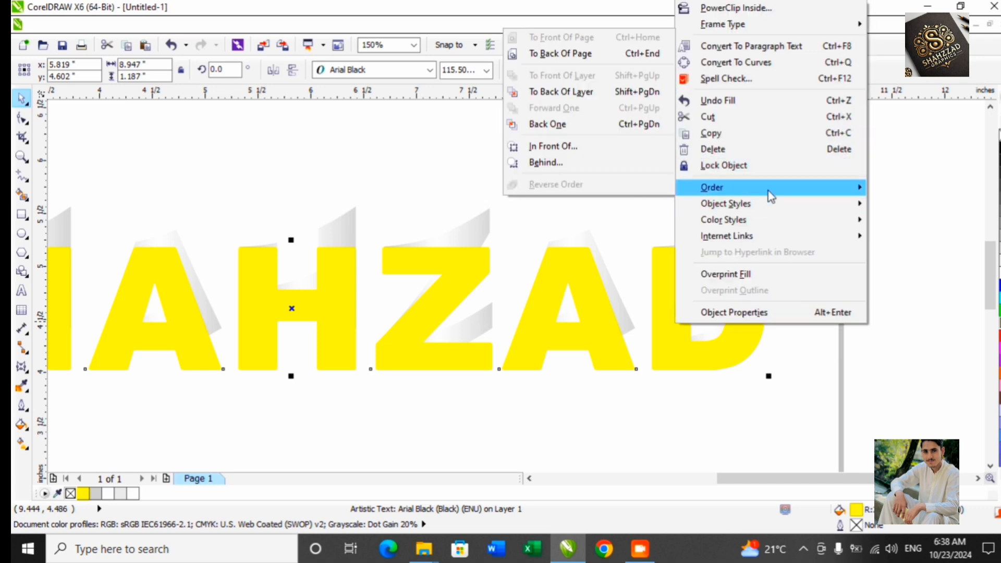
click(598, 54)
scroll(742, 362, down, 1)
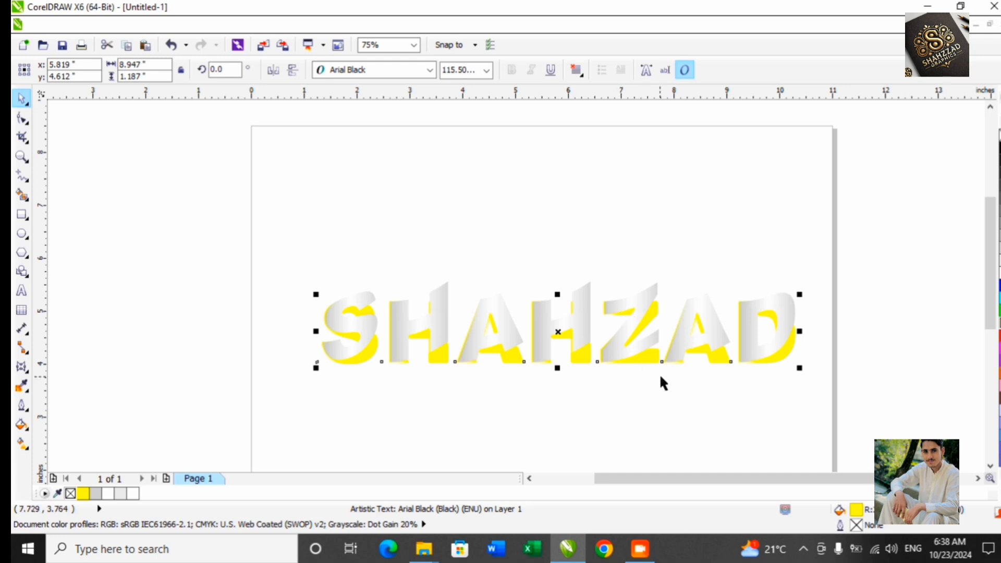
Move the yellow text above the gradient letters and group the seven gradient letters
drag(649, 360, 660, 249)
drag(269, 384, 819, 316)
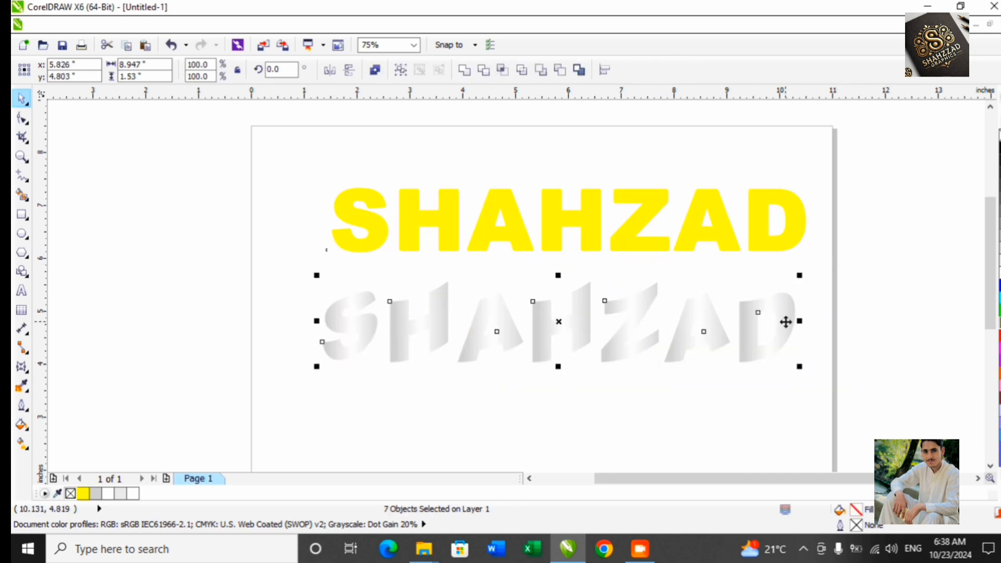
right_click(786, 321)
click(840, 74)
Align the yellow text and the gradient letter group on their common centre and move both down towards the page's middle
drag(268, 136, 897, 401)
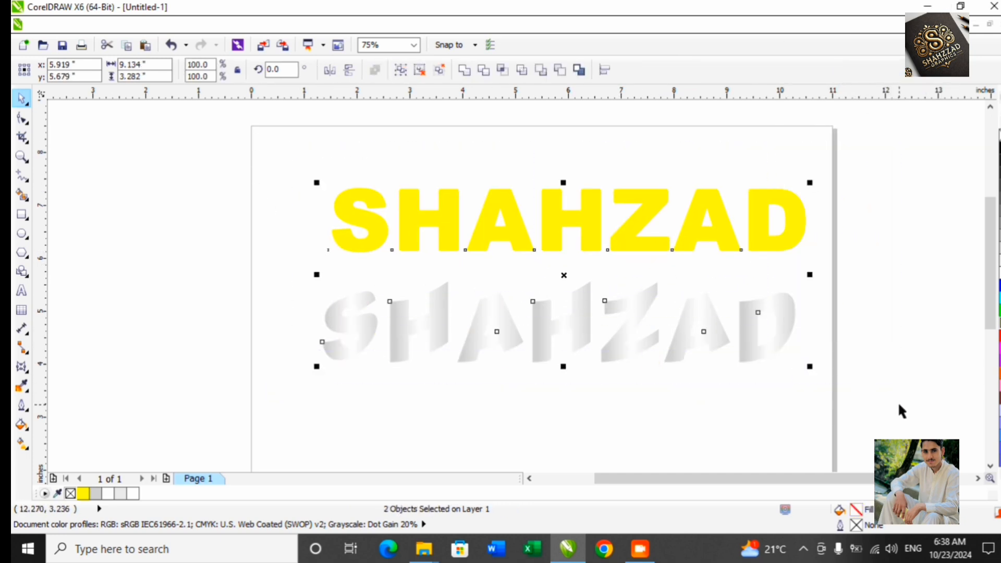
key(c)
key(e)
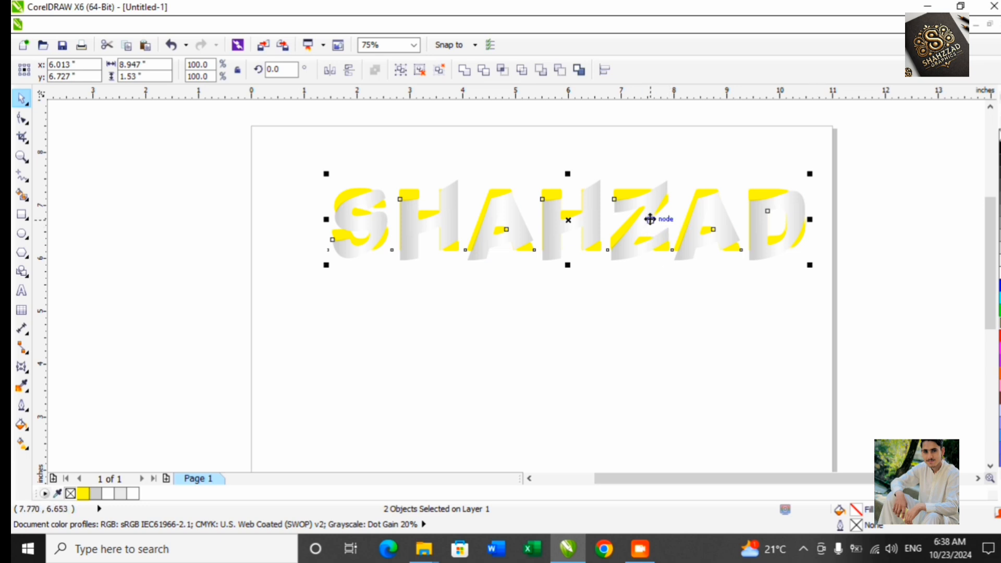
drag(642, 215, 634, 286)
click(576, 398)
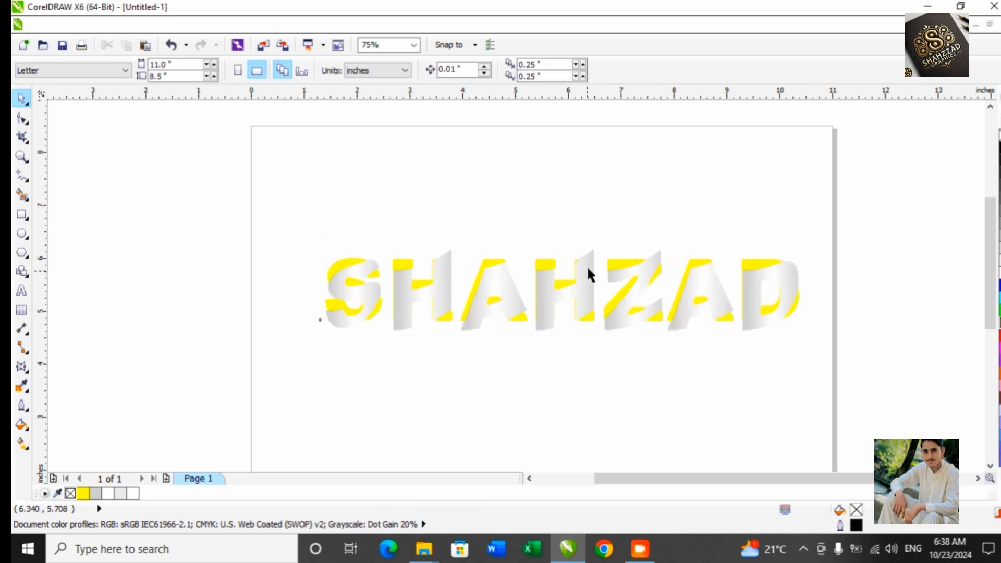
Nudge the yellow text 0.2 inches down and 0.03 inches right behind the gradient letters
click(546, 263)
key(Down)
key(Down)
key(Down)
key(Down)
key(Down)
key(Down)
key(Down)
key(Down)
key(Down)
key(Down)
key(Down)
key(Down)
key(Down)
key(Down)
key(Down)
key(Down)
key(Down)
key(Down)
key(Down)
key(Down)
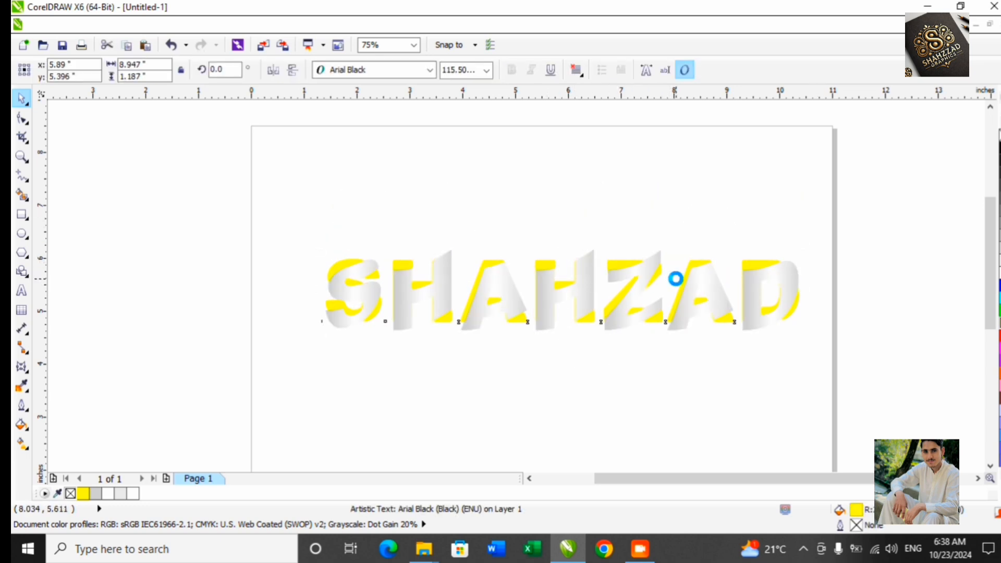
key(Right)
key(Right)
key(Right)
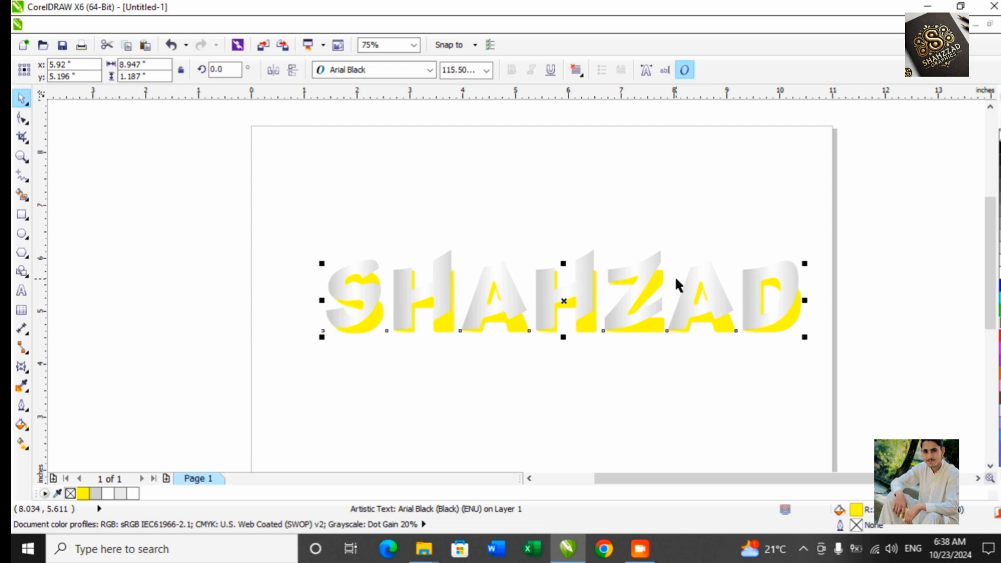
key(Up)
click(546, 384)
drag(309, 239, 865, 378)
click(552, 387)
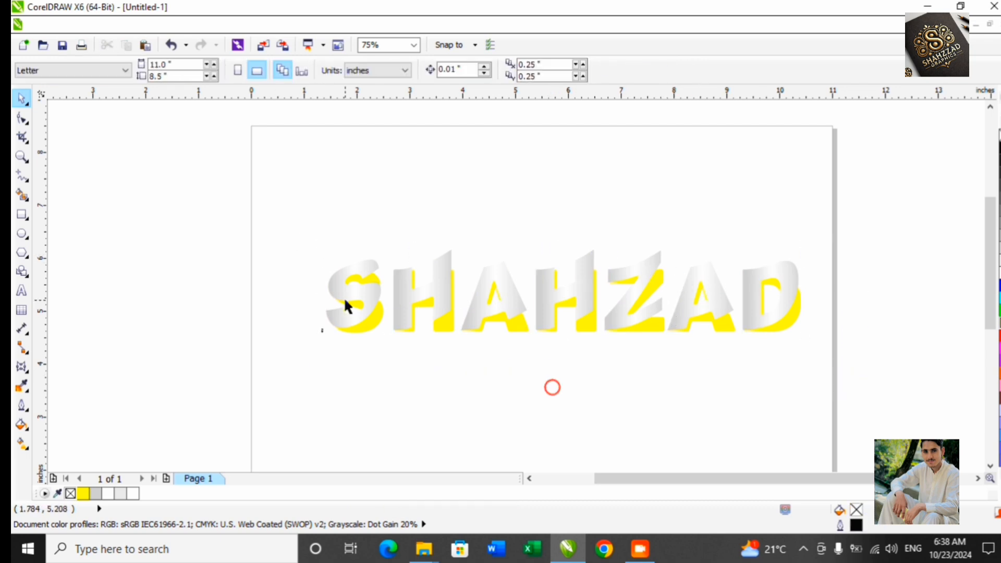
click(362, 318)
click(451, 395)
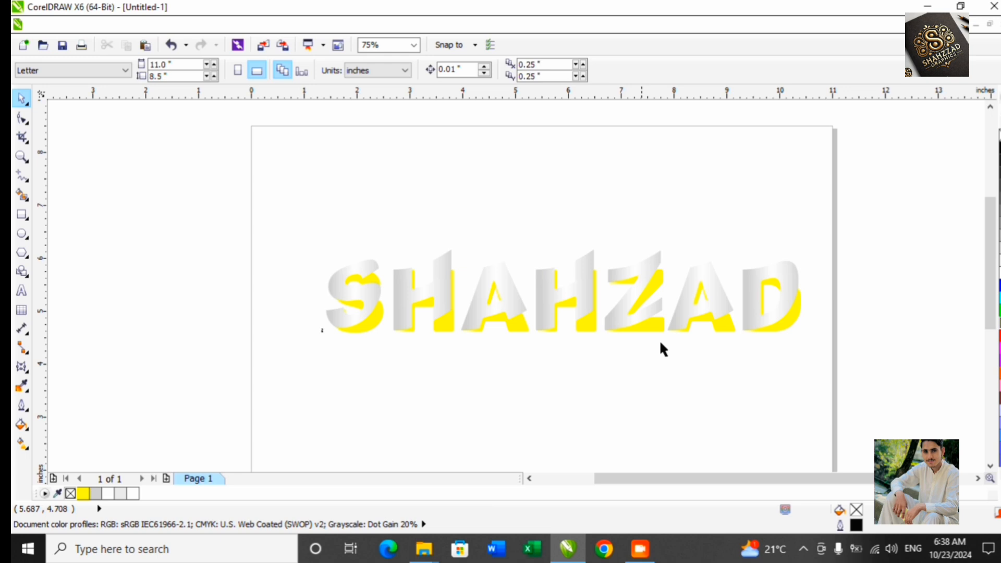
click(729, 329)
Draw a near-black rectangle about 16.4 by 5.75 inches around the yellow and gradient name and send it to the back
scroll(598, 181, down, 1)
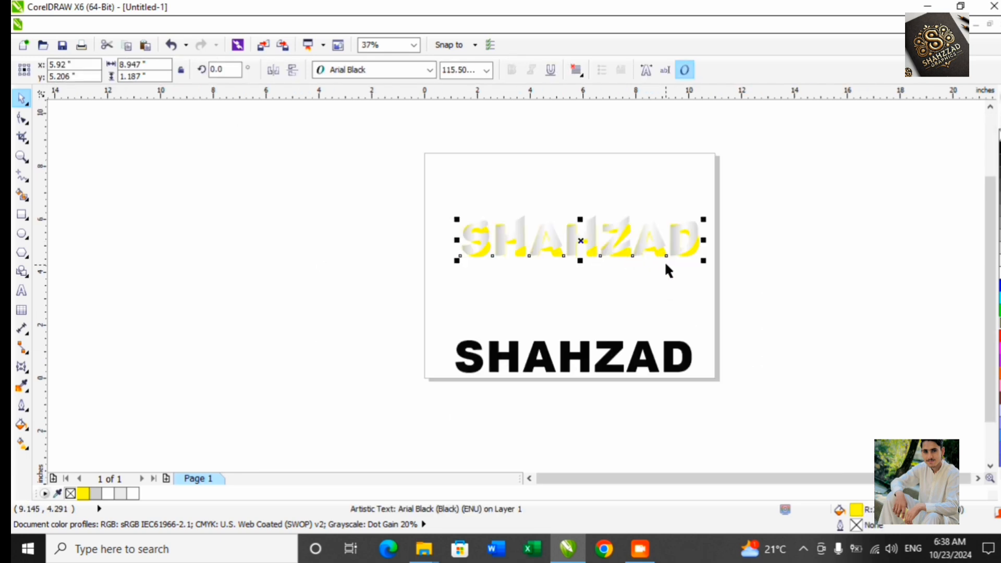
click(21, 214)
mouse_move(373, 165)
mouse_down()
mouse_move(810, 325)
mouse_move(807, 317)
mouse_up()
click(996, 191)
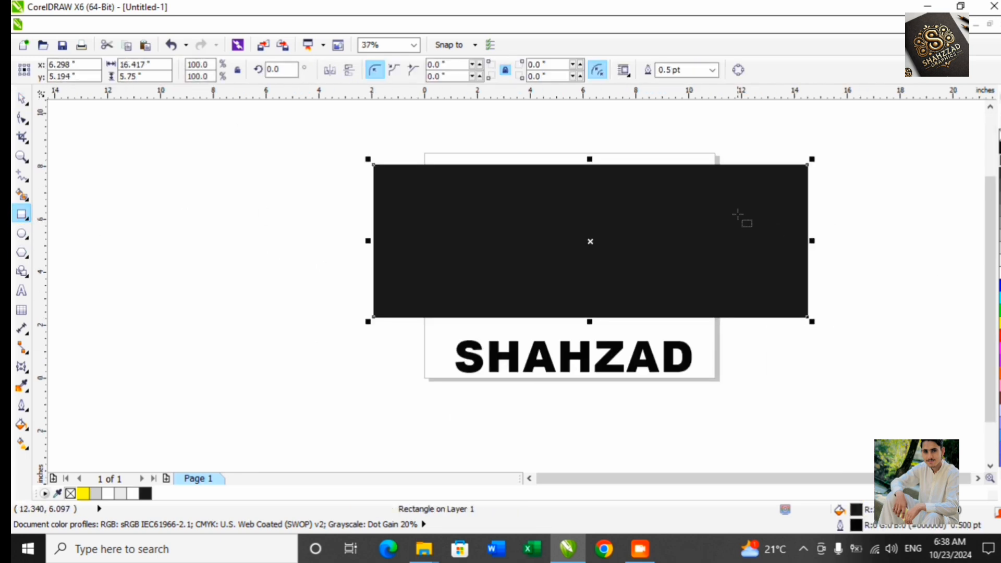
right_click(744, 217)
click(629, 123)
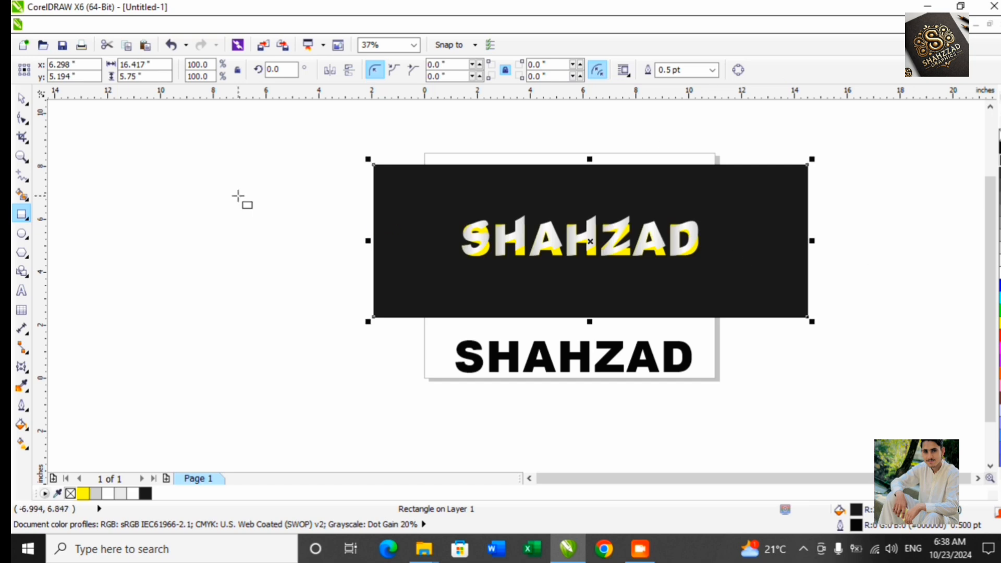
Try lighter grey fills on the background rectangle
click(22, 101)
click(241, 220)
click(740, 245)
click(998, 224)
click(997, 247)
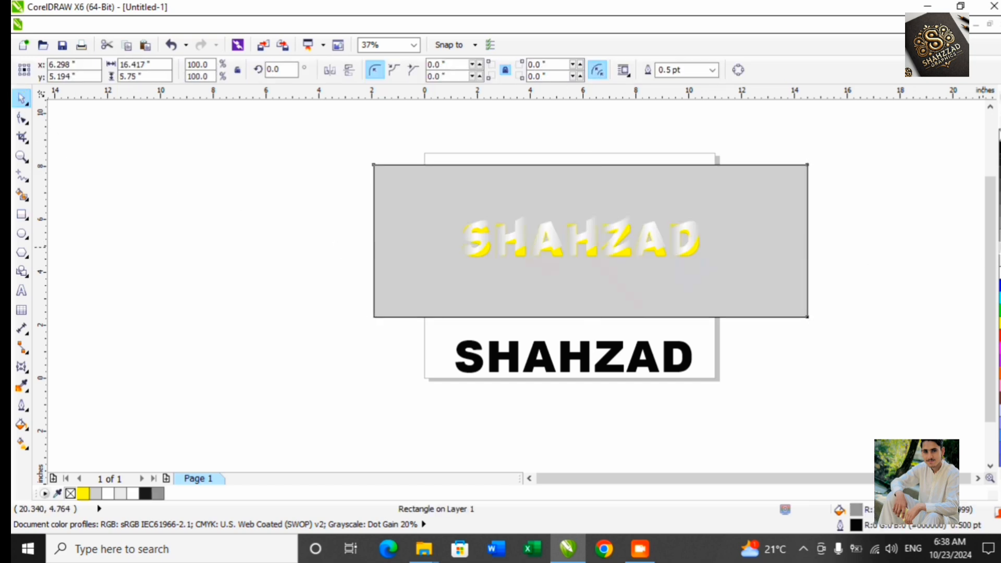
click(933, 282)
click(997, 211)
click(625, 151)
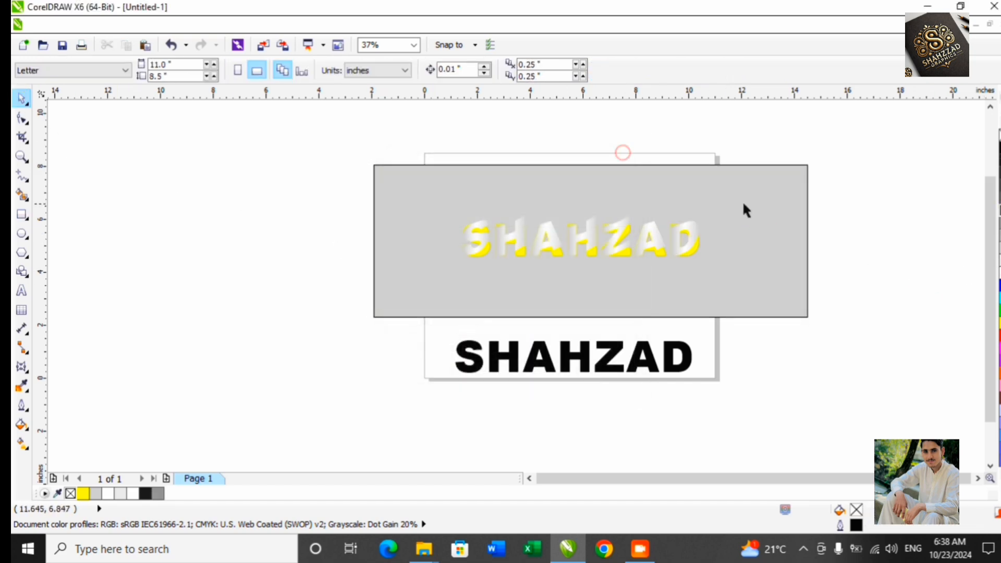
Fill the background rectangle with dark grey and deselect it
click(745, 204)
click(998, 199)
click(890, 229)
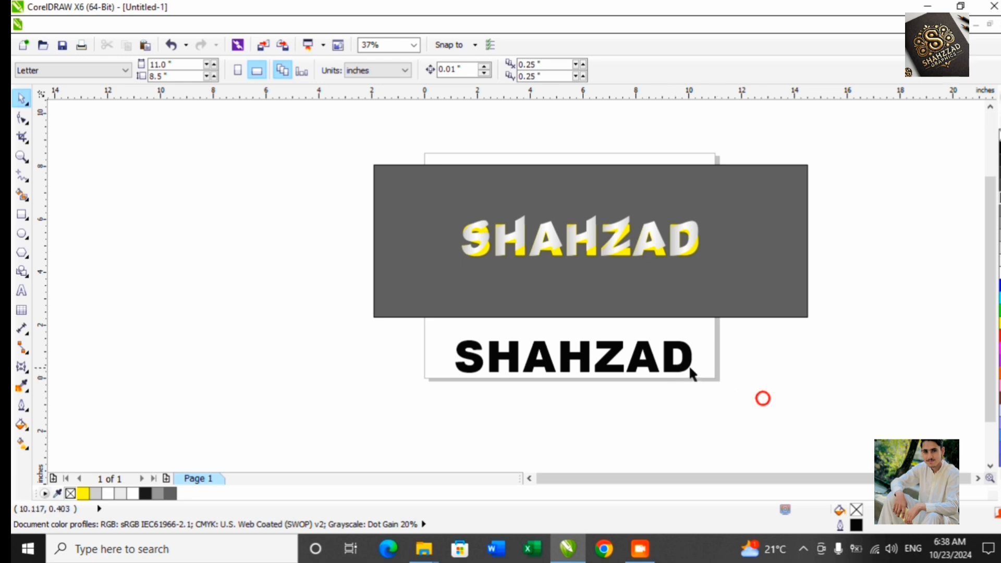
Examine the shaded inner edges of the yellow PowerClip text beside the page
click(661, 371)
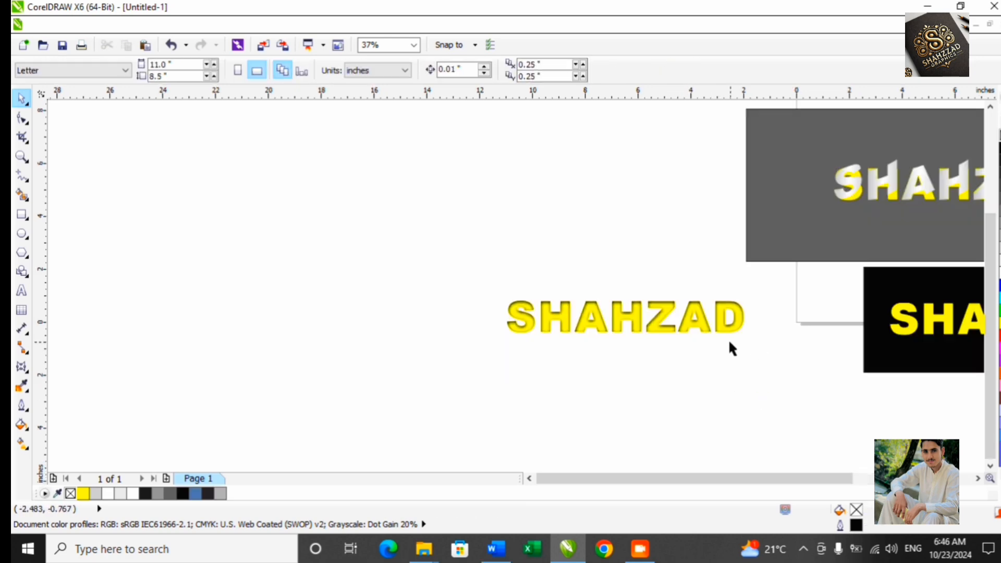
scroll(739, 340, up, 3)
scroll(739, 340, down, 3)
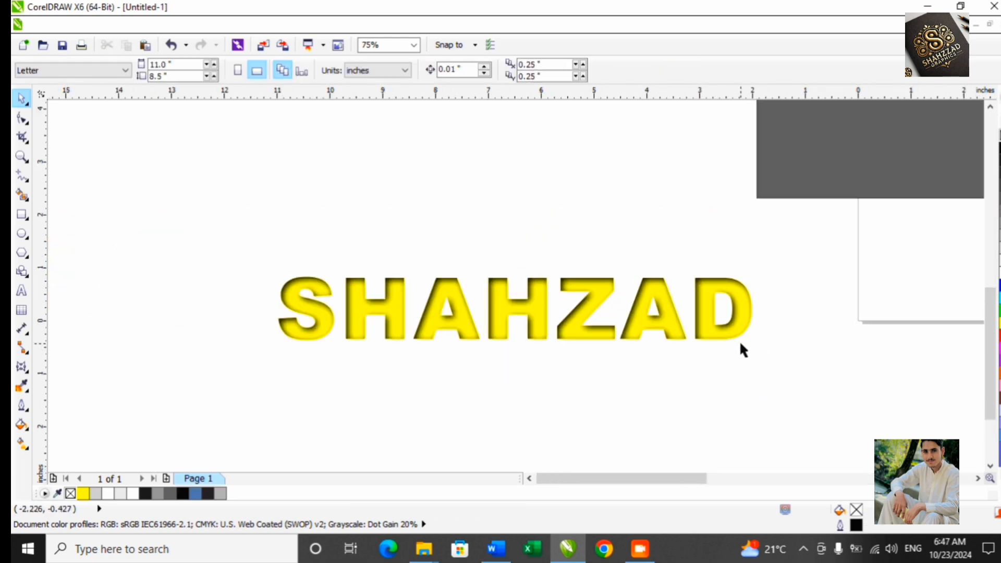
click(657, 312)
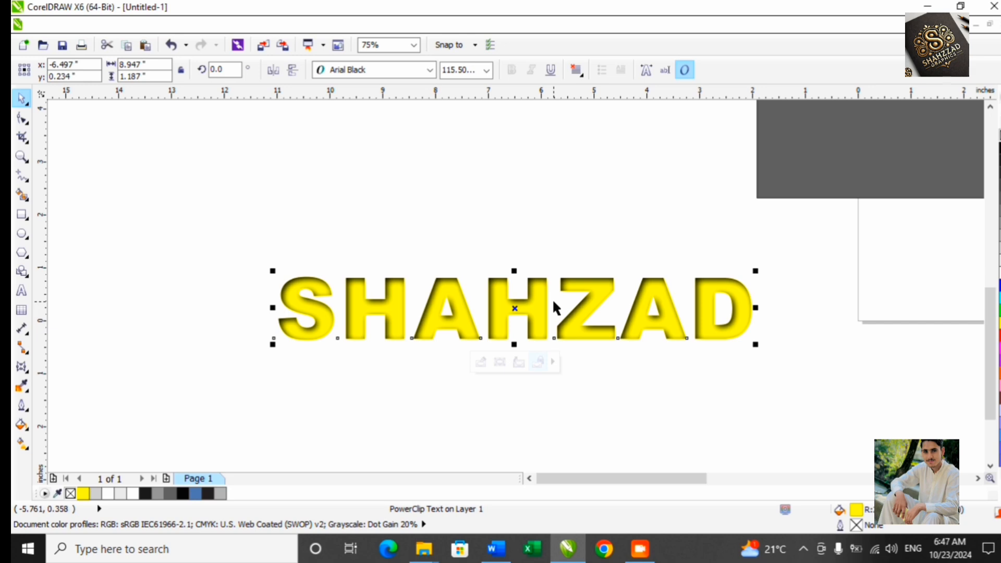
click(485, 231)
scroll(717, 315, up, 2)
scroll(509, 275, down, 2)
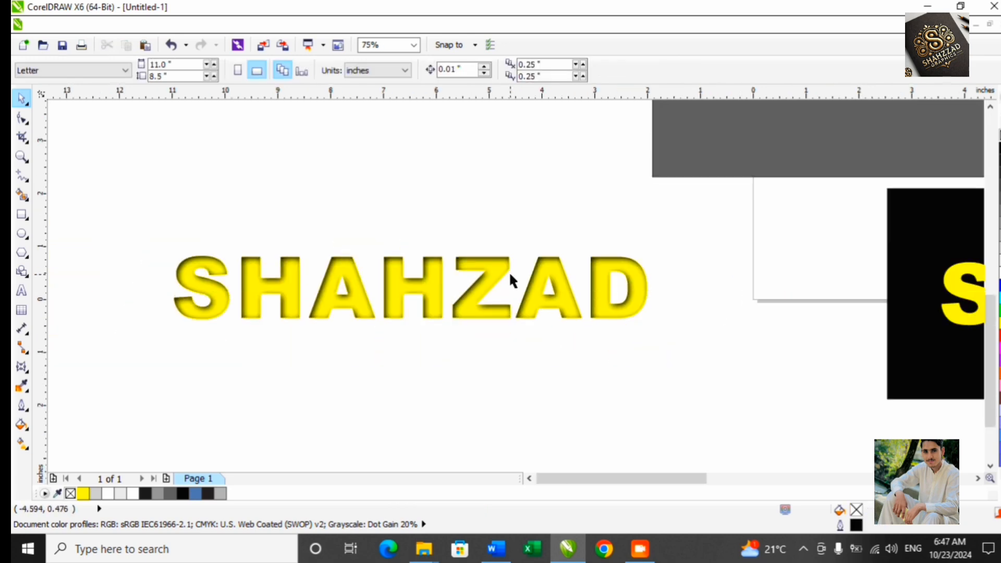
scroll(400, 245, down, 2)
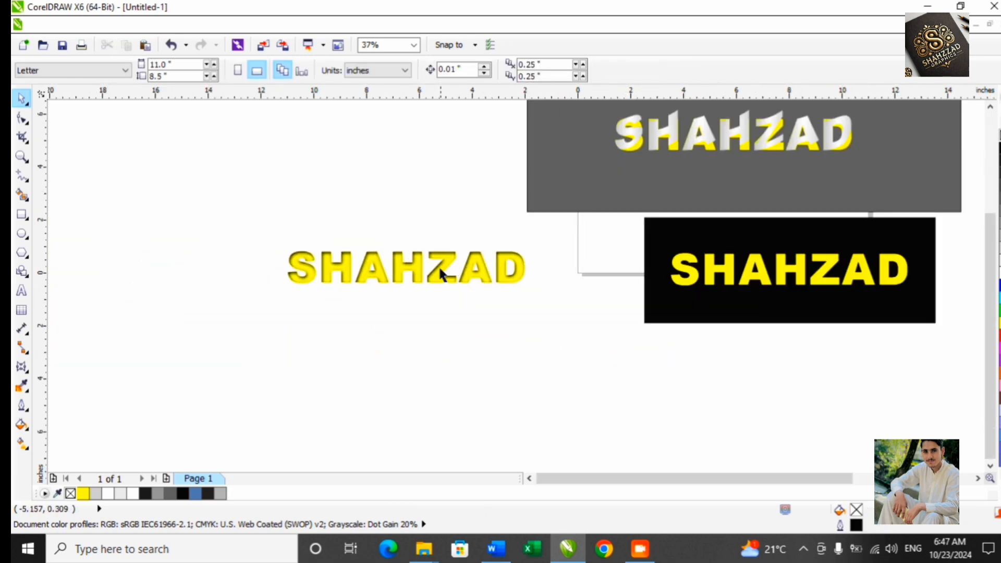
Move the inner-shadowed yellow text onto the dark grey rectangle's name and bring the gradient letter group in front of it
click(438, 272)
drag(412, 271, 733, 136)
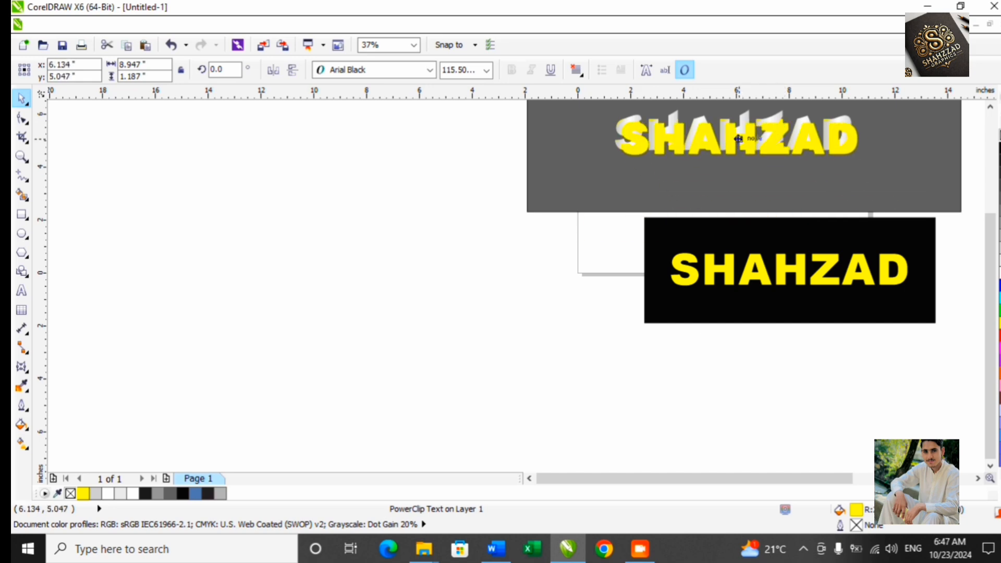
scroll(848, 119, up, 2)
click(848, 119)
right_click(848, 118)
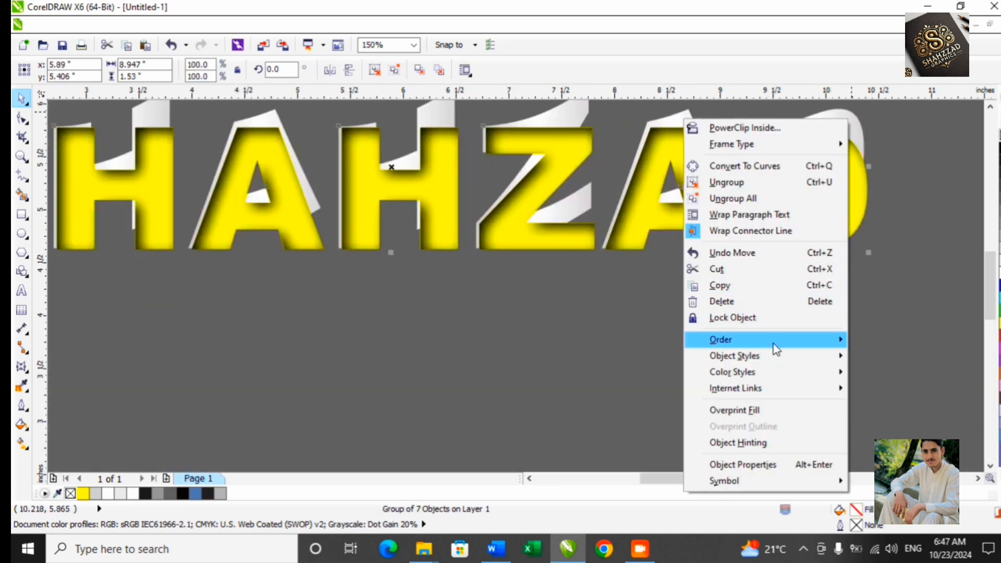
mouse_move(773, 339)
click(605, 343)
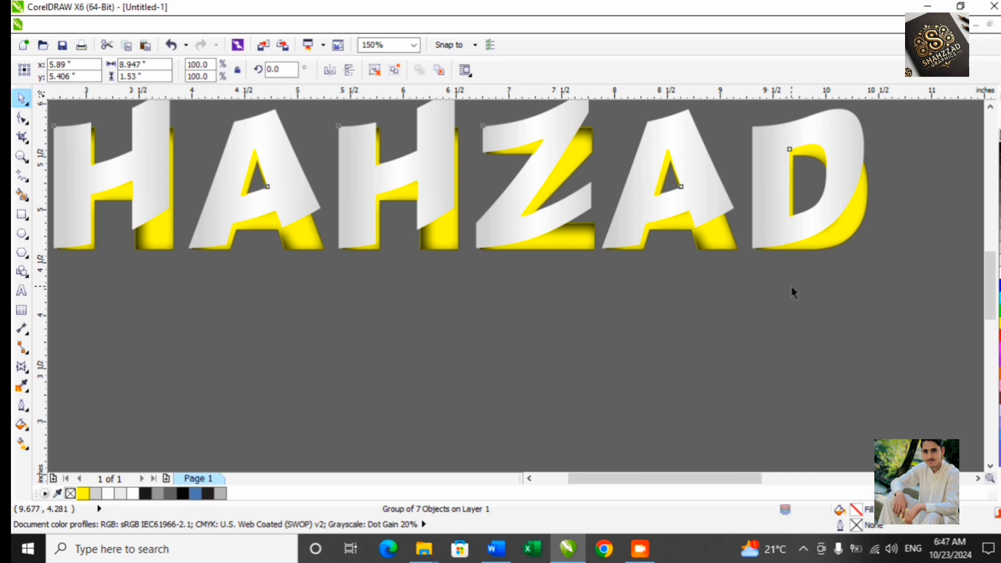
scroll(790, 291, down, 1)
click(813, 290)
Edit the yellow text's PowerClip contents, nudge the shadow bitmap slightly left, and finish editing
scroll(783, 253, up, 1)
click(736, 277)
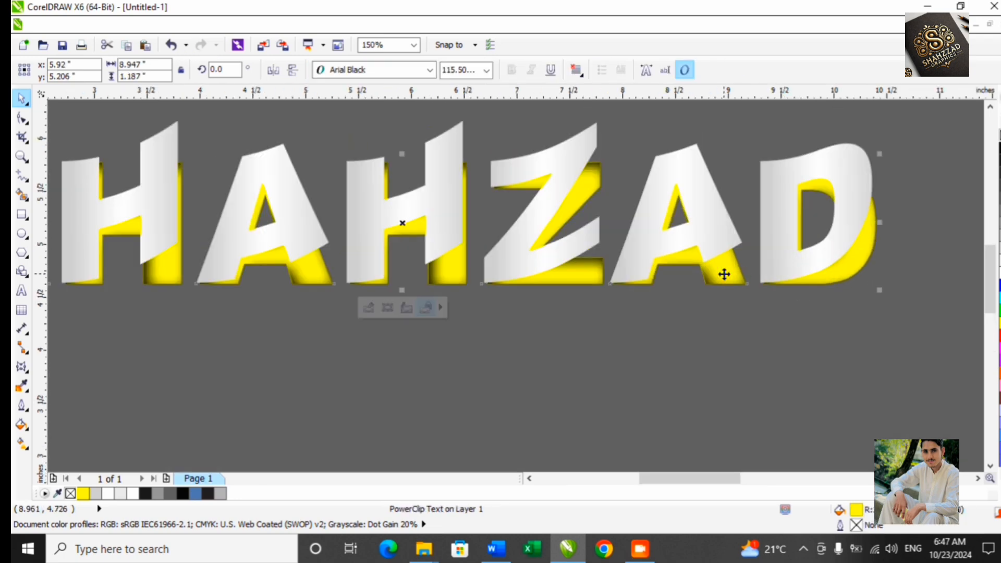
right_click(735, 277)
click(787, 63)
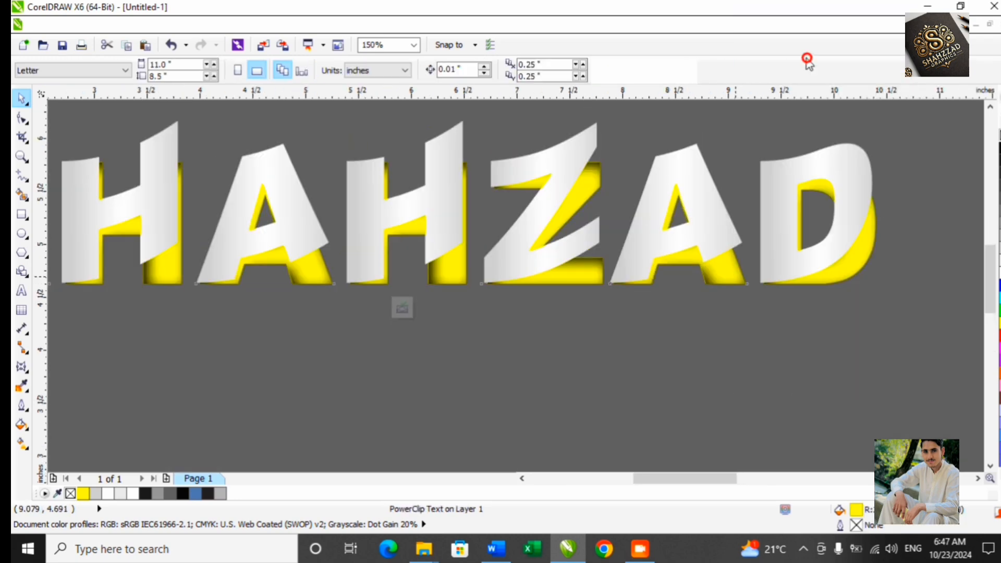
key(Left)
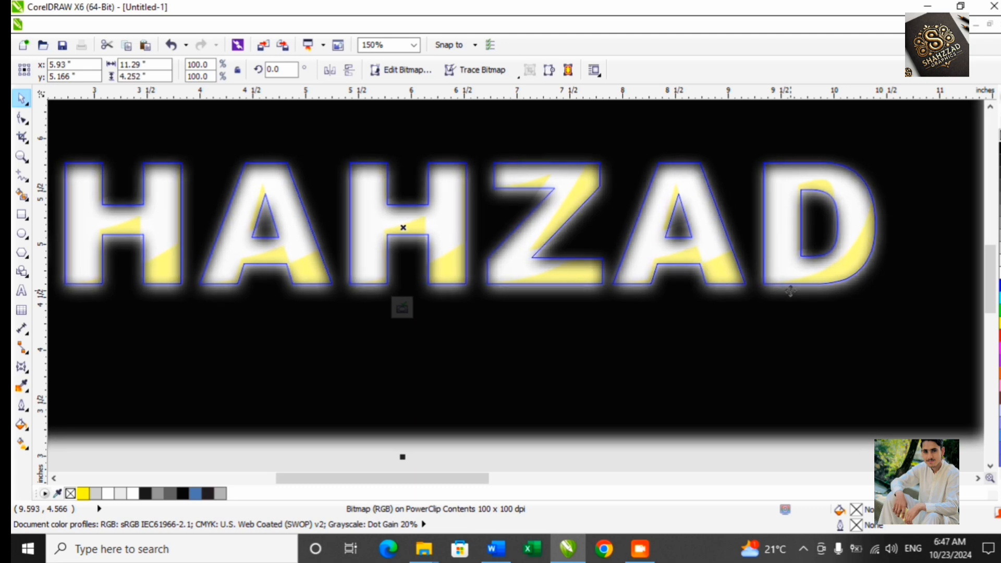
click(417, 311)
click(402, 308)
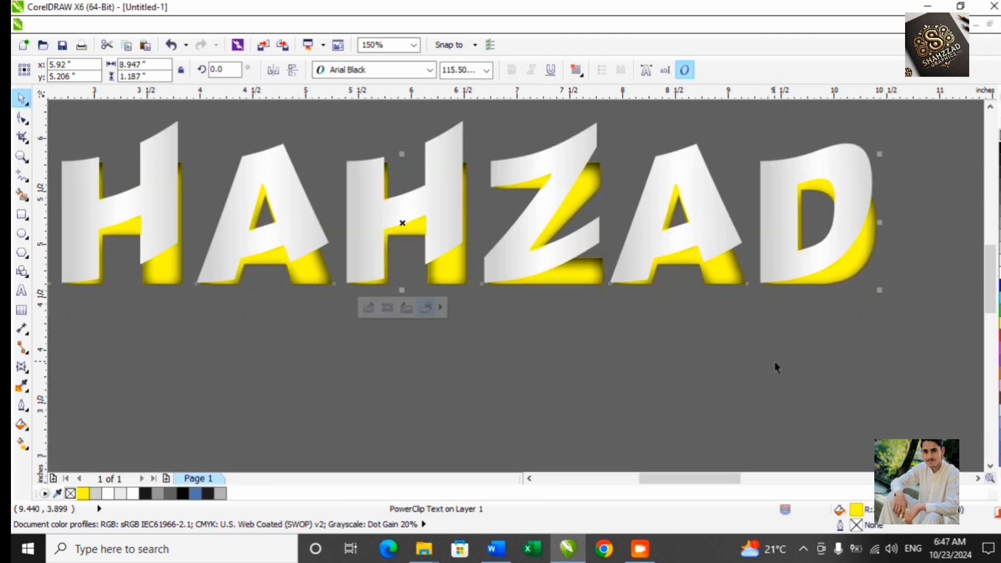
Move the inner-shadowed yellow text below the gradient letters and delete the plain yellow text behind them
drag(733, 277, 729, 364)
click(728, 277)
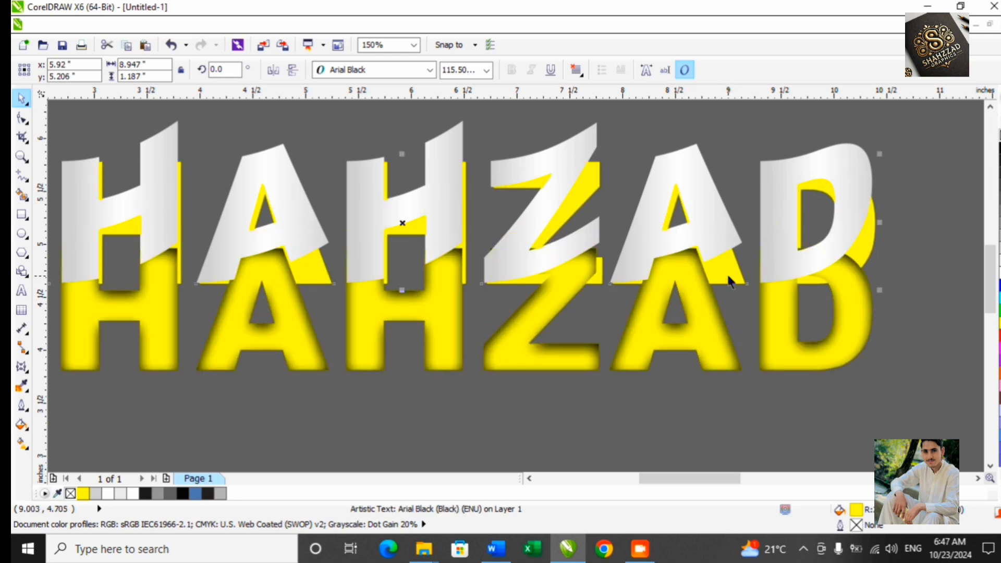
click(764, 134)
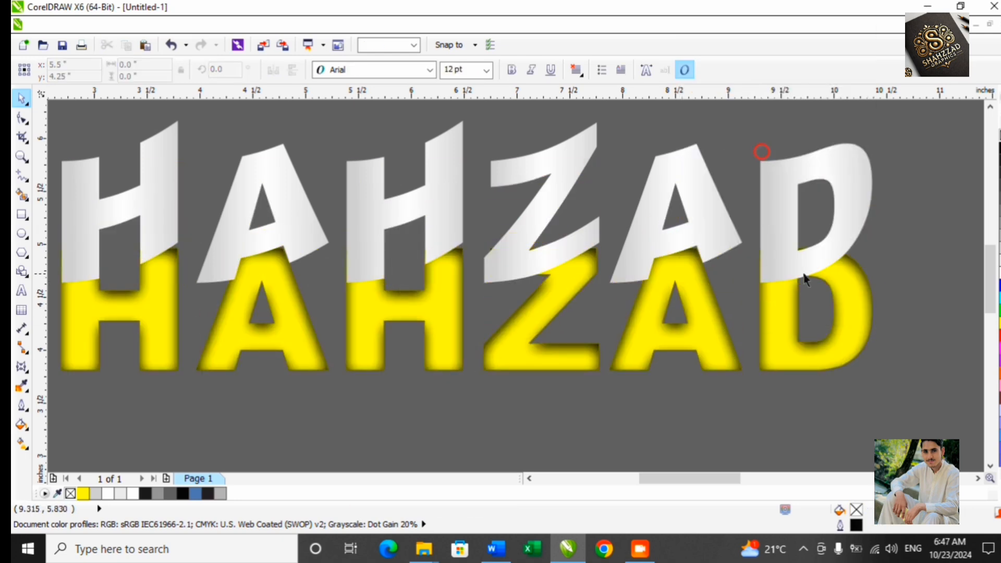
Move the inner-shadowed yellow text up behind the gradient letters and open its PowerClip contents for editing
drag(513, 349, 518, 262)
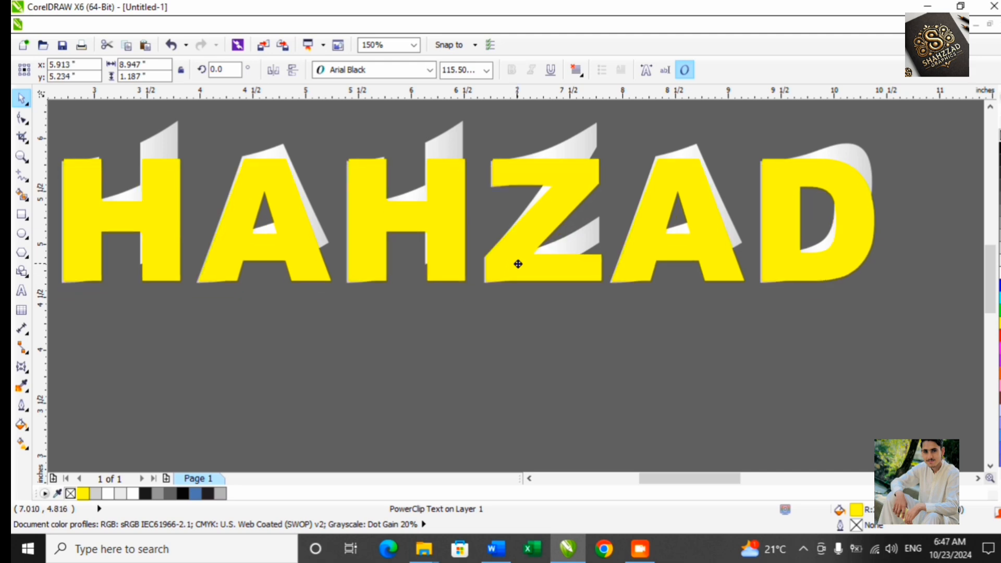
key(shift+Page_Down)
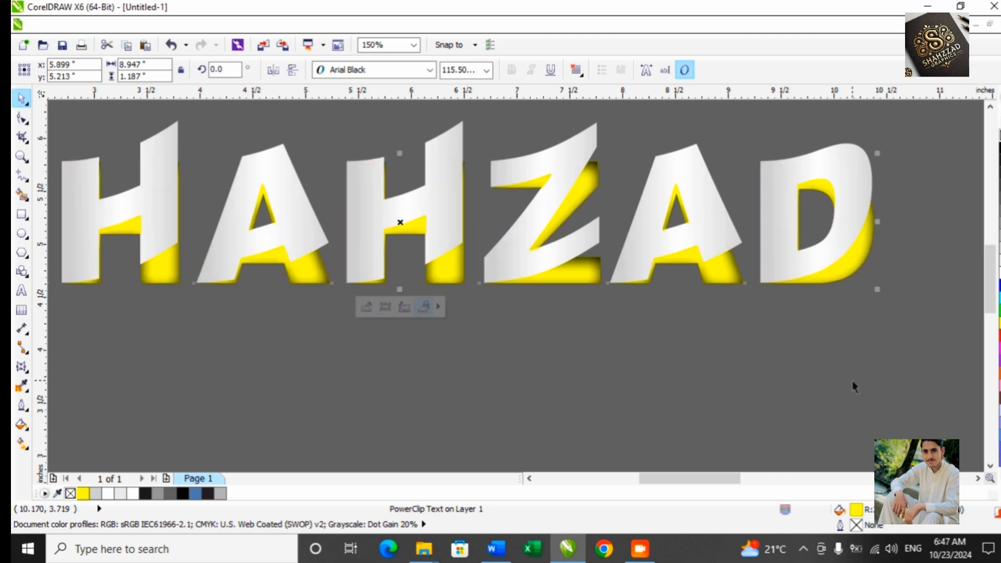
right_click(857, 248)
click(578, 274)
right_click(580, 275)
click(640, 65)
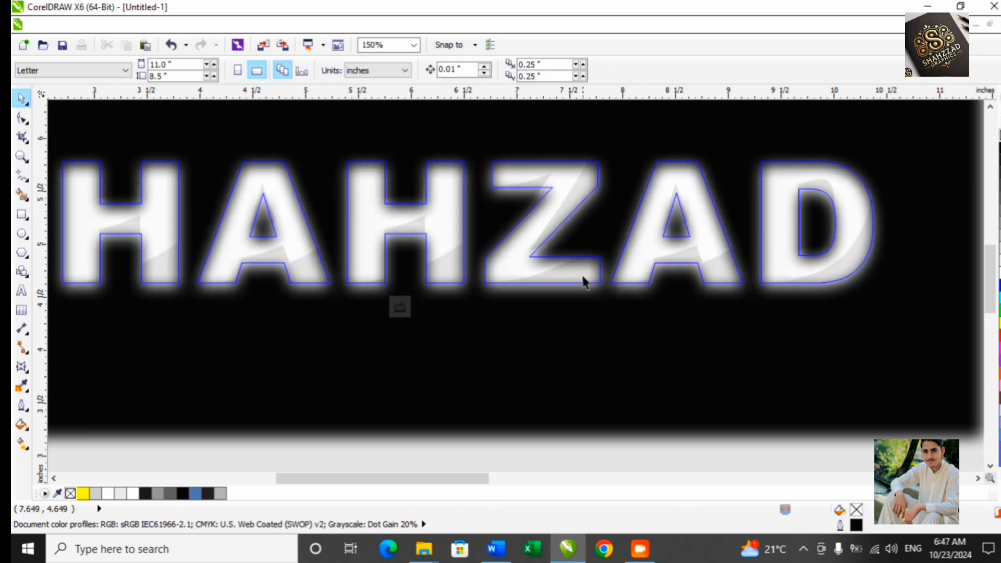
Nudge the shadow bitmap about 0.05 inch left and 0.01 inch up inside the PowerClip, and finish editing
click(639, 281)
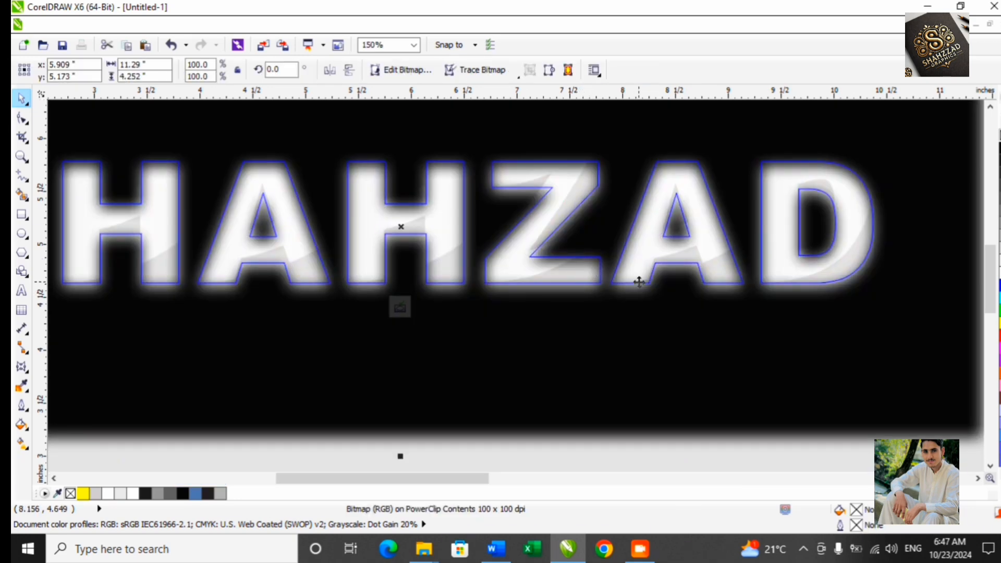
drag(639, 282, 635, 280)
key(Down)
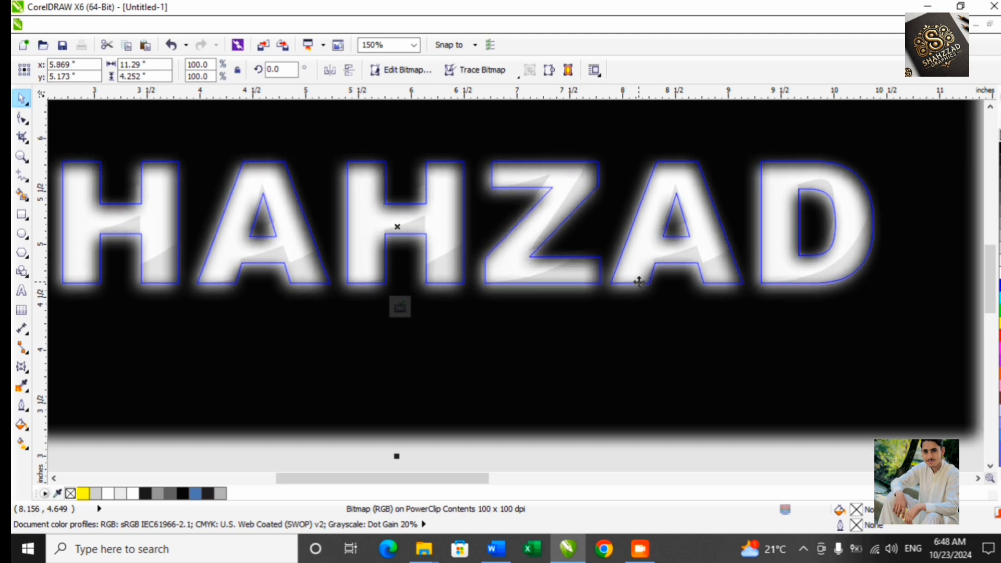
key(Left)
key(Up)
key(Left)
key(Right)
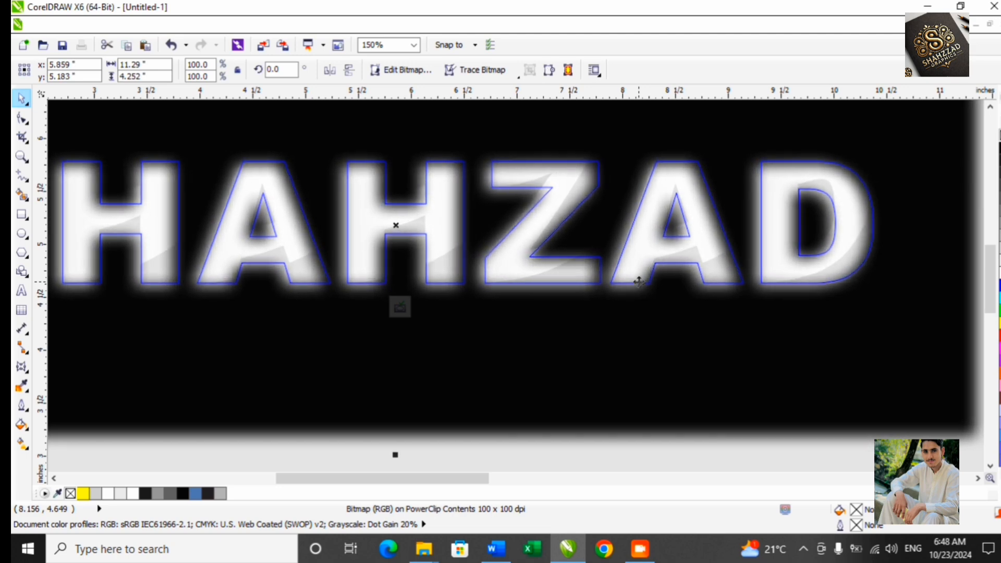
click(400, 306)
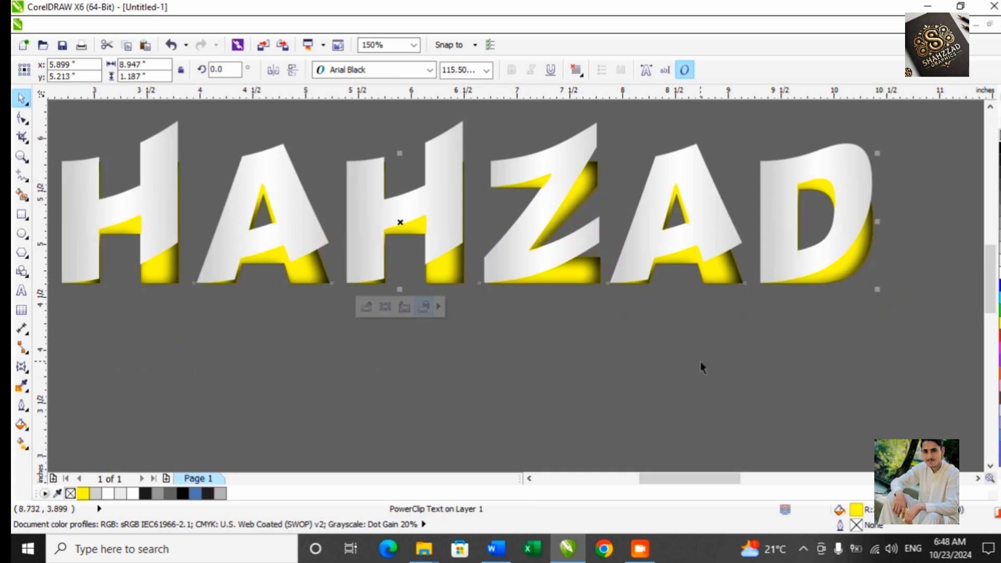
Ungroup the seven grey-white gradient letters
scroll(607, 286, down, 2)
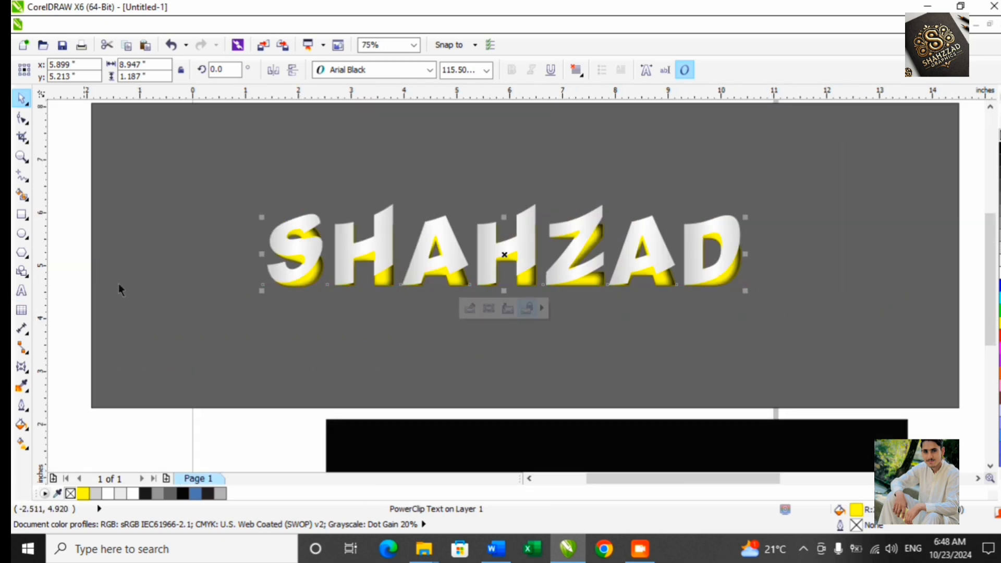
click(85, 240)
click(306, 249)
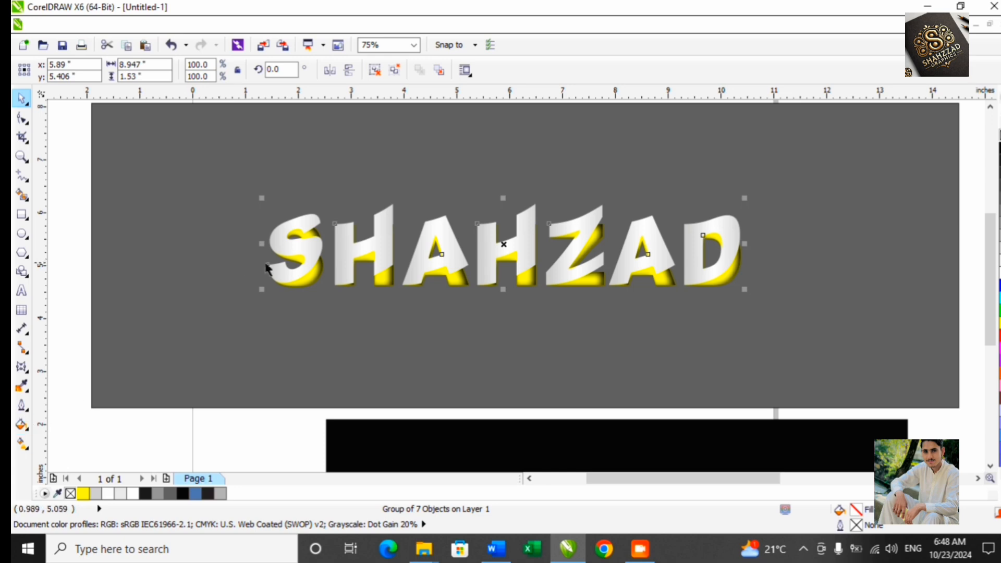
click(391, 68)
key(Tab)
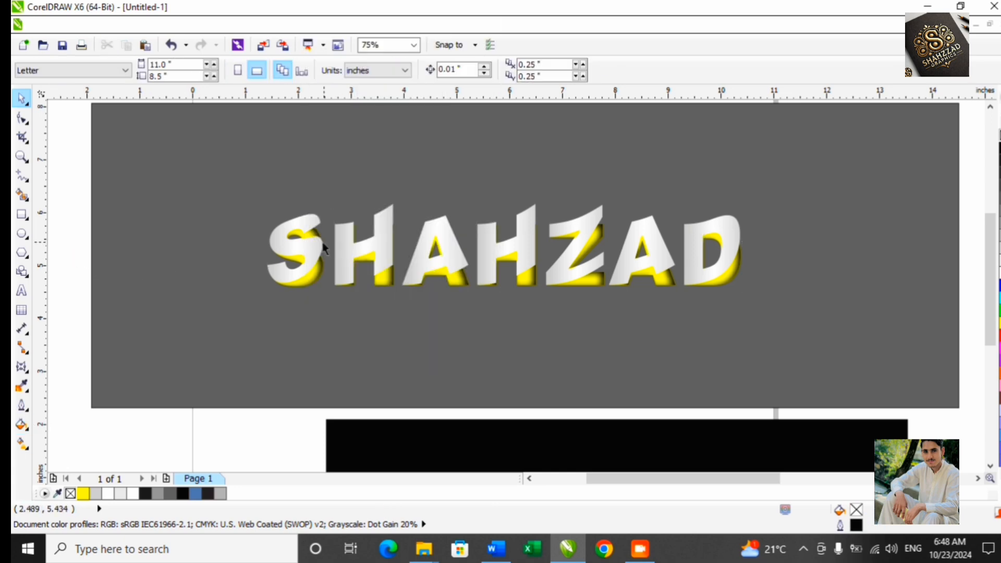
Add a black drop shadow to the gradient letter S with angle 355, opacity 50 and feather 15
click(23, 367)
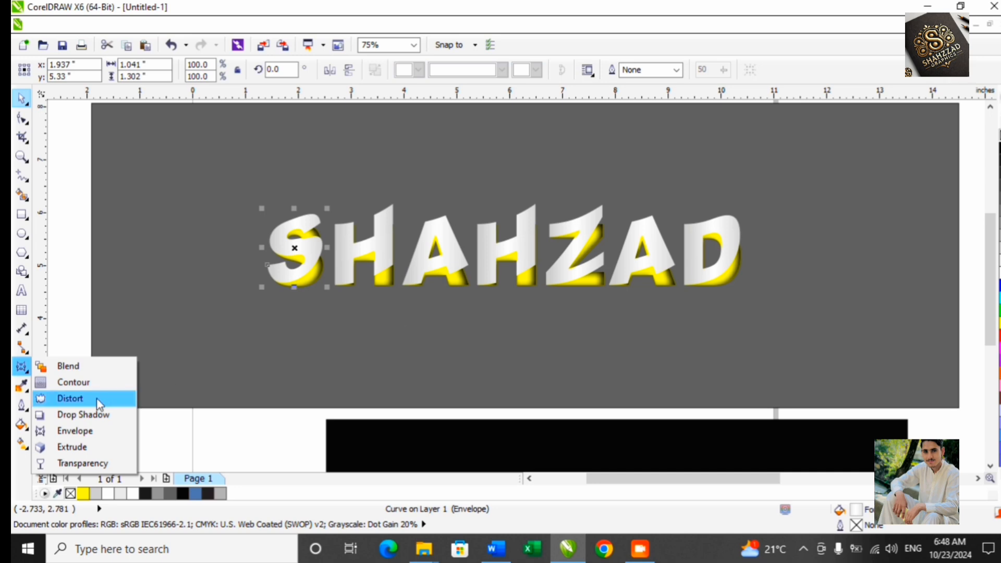
click(94, 415)
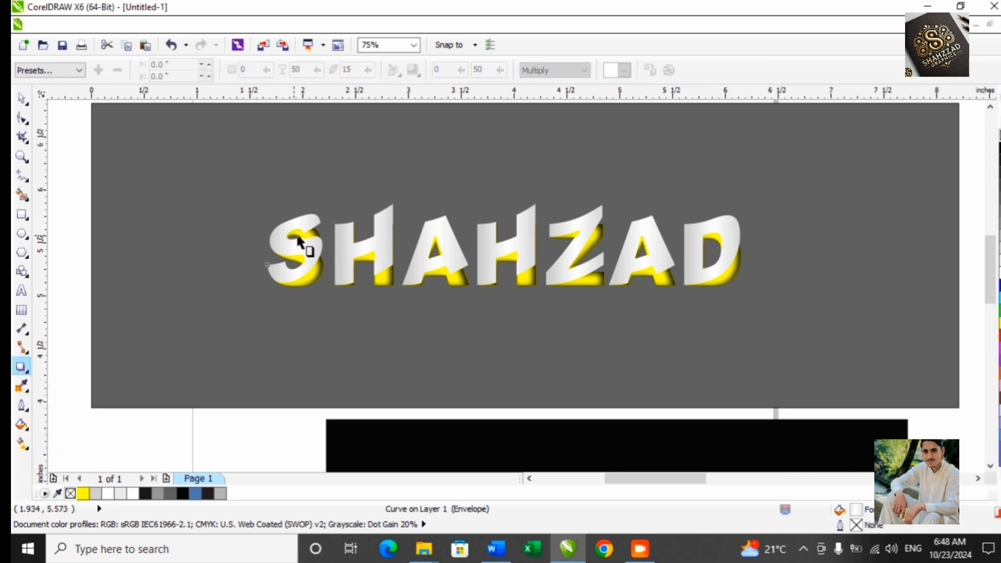
scroll(299, 240, up, 4)
drag(187, 286, 373, 303)
scroll(371, 300, down, 2)
scroll(371, 306, down, 2)
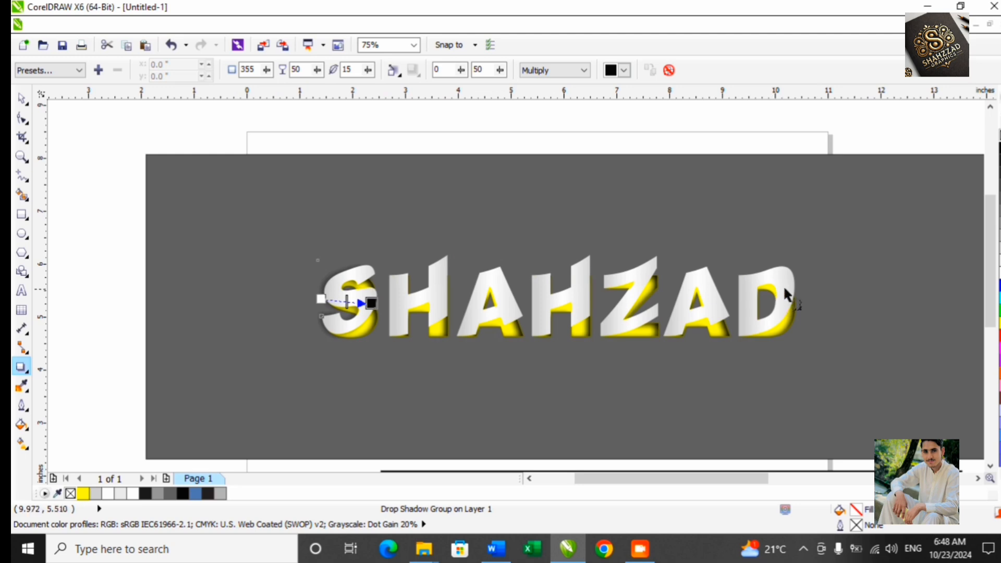
click(710, 298)
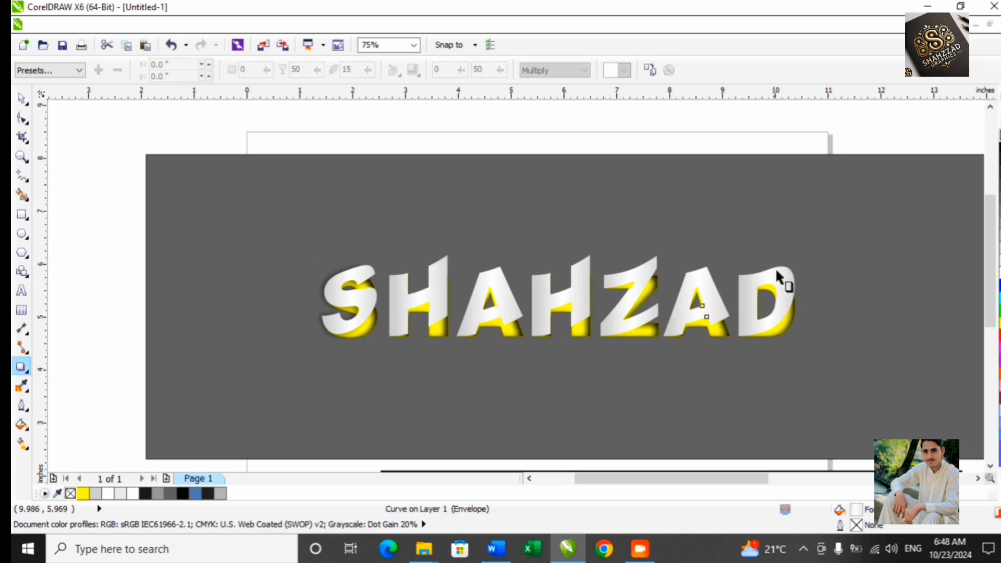
shift+click(787, 277)
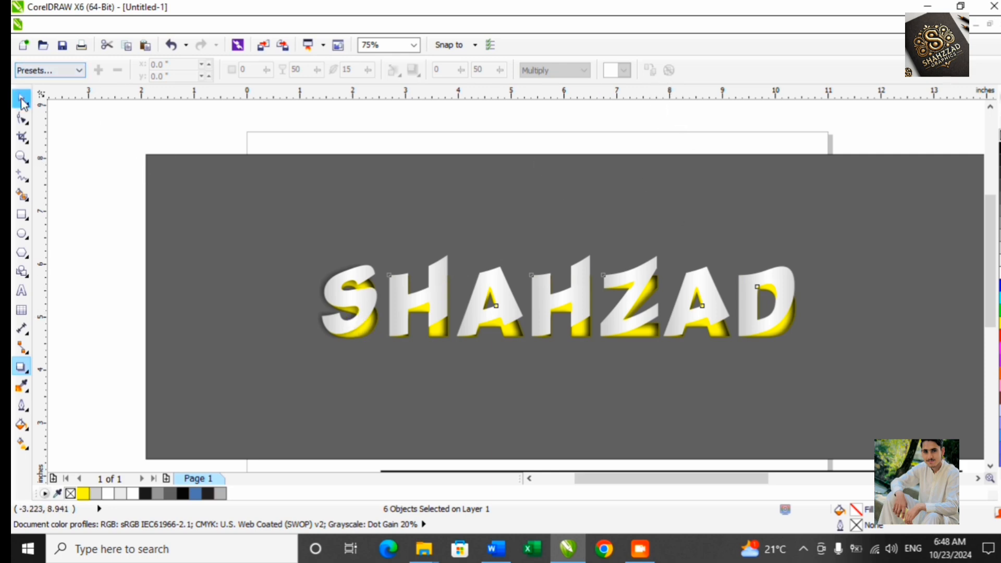
click(107, 252)
Copy the S letter's drop shadow properties to the first gradient letter H
click(435, 295)
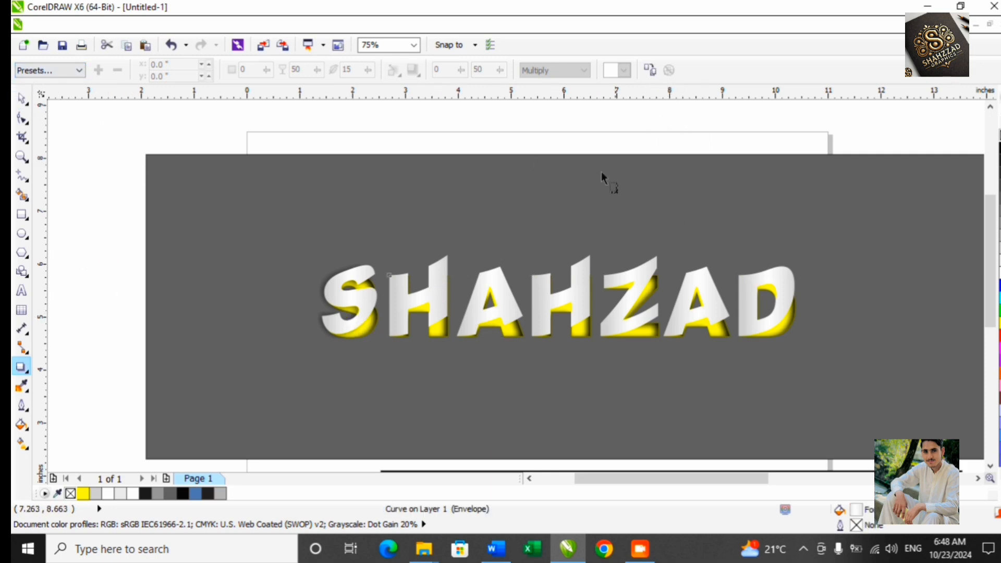
click(309, 283)
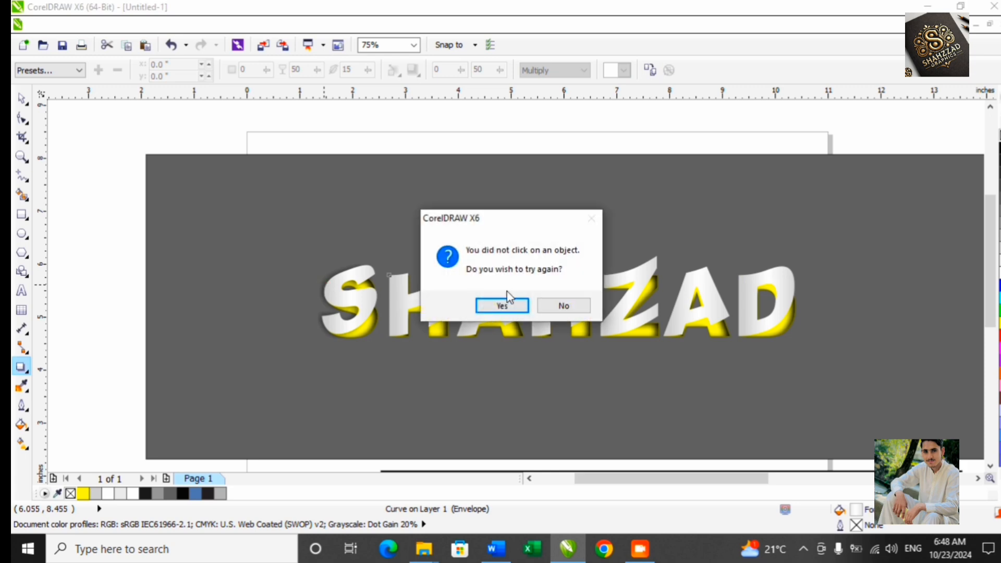
click(508, 299)
click(338, 284)
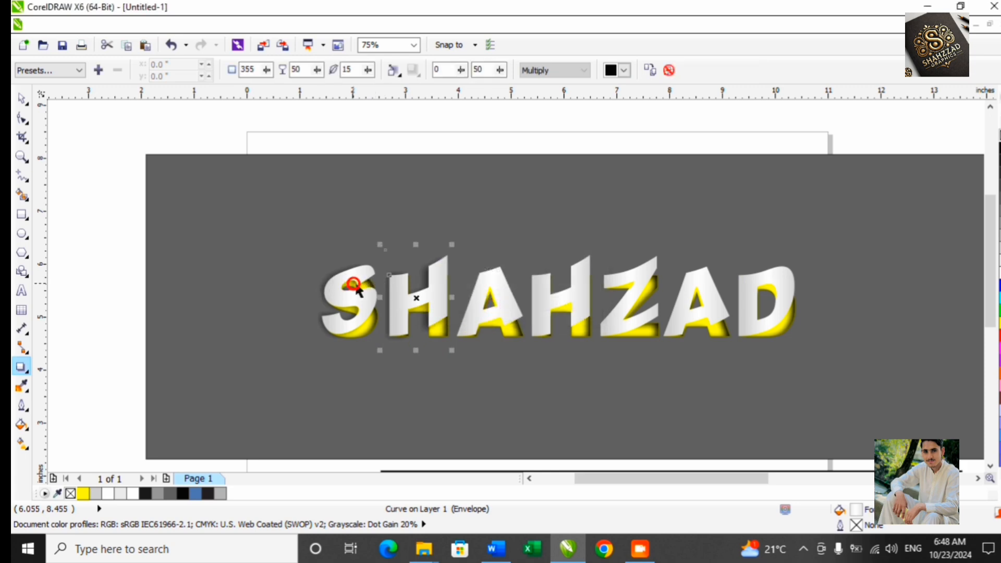
Copy the drop shadow properties from the first H to the first gradient letter A
click(508, 310)
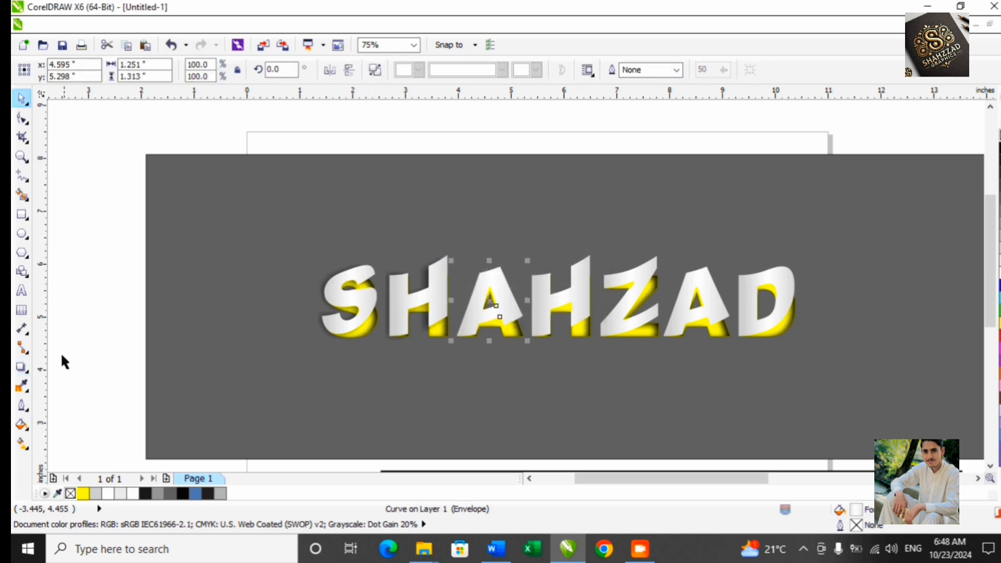
click(21, 366)
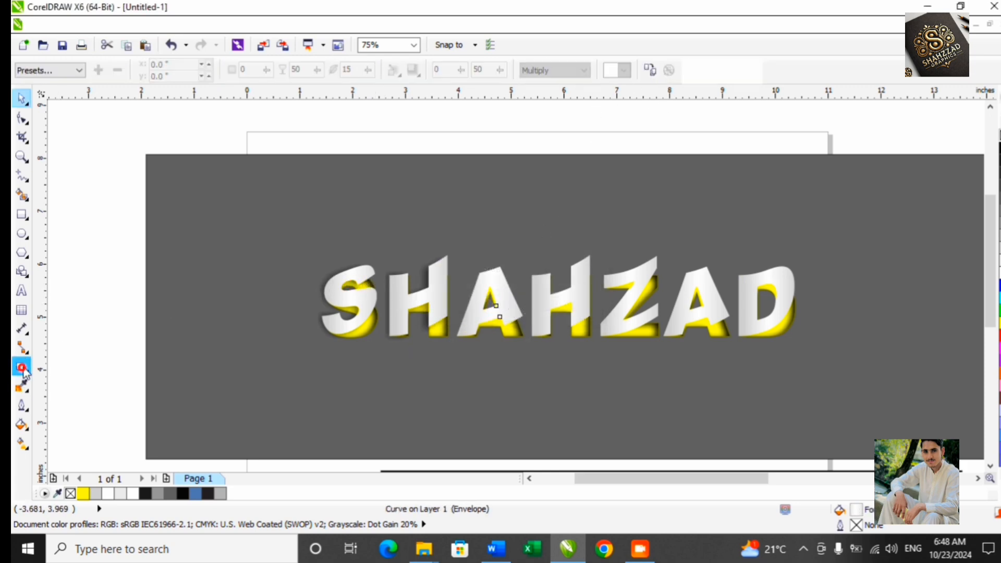
click(415, 311)
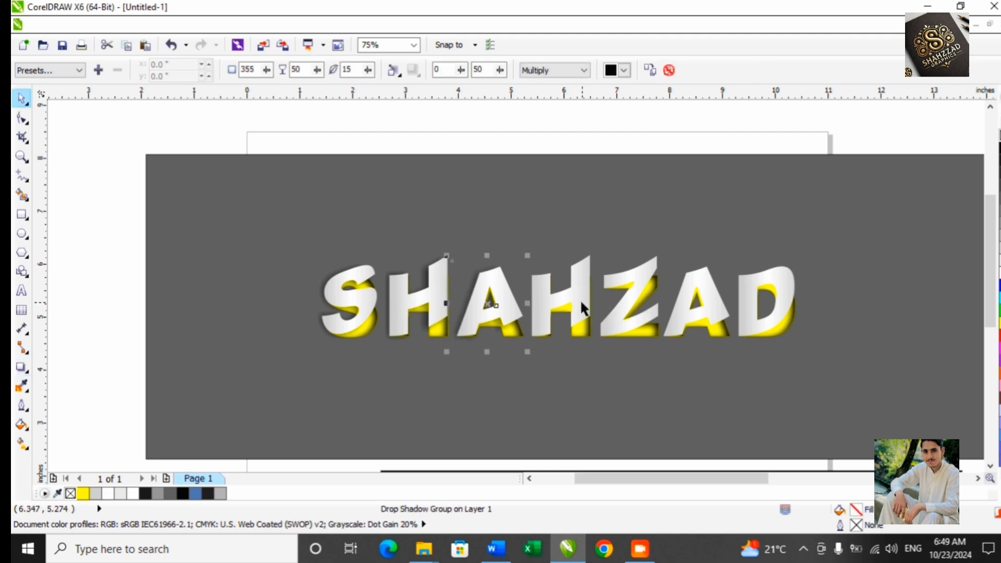
Copy an existing letter's drop shadow properties to the second gradient letter H
key(ctrl+z)
click(21, 367)
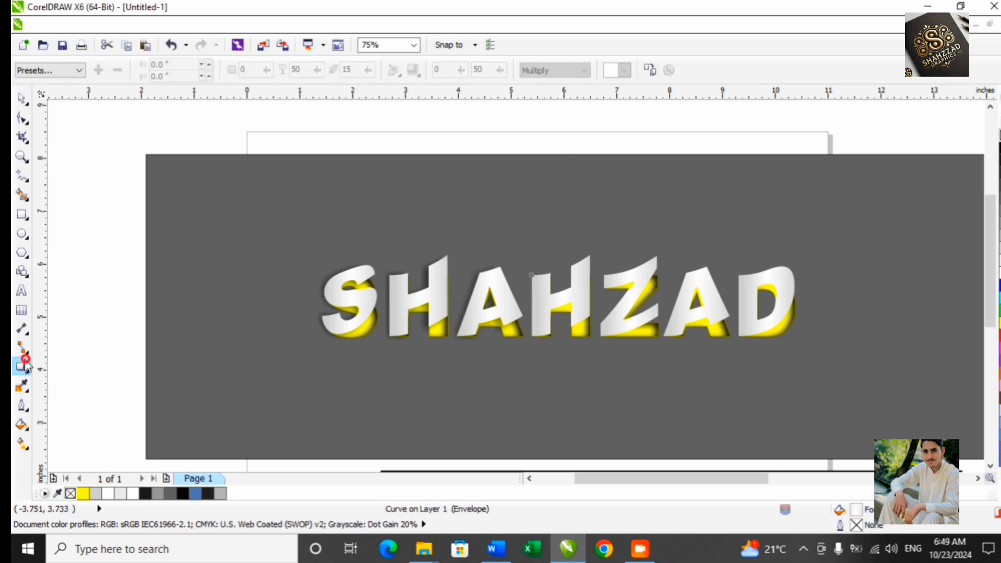
click(649, 76)
click(490, 323)
key(space)
Copy the drop shadow properties from the second H to the gradient letter Z
click(627, 303)
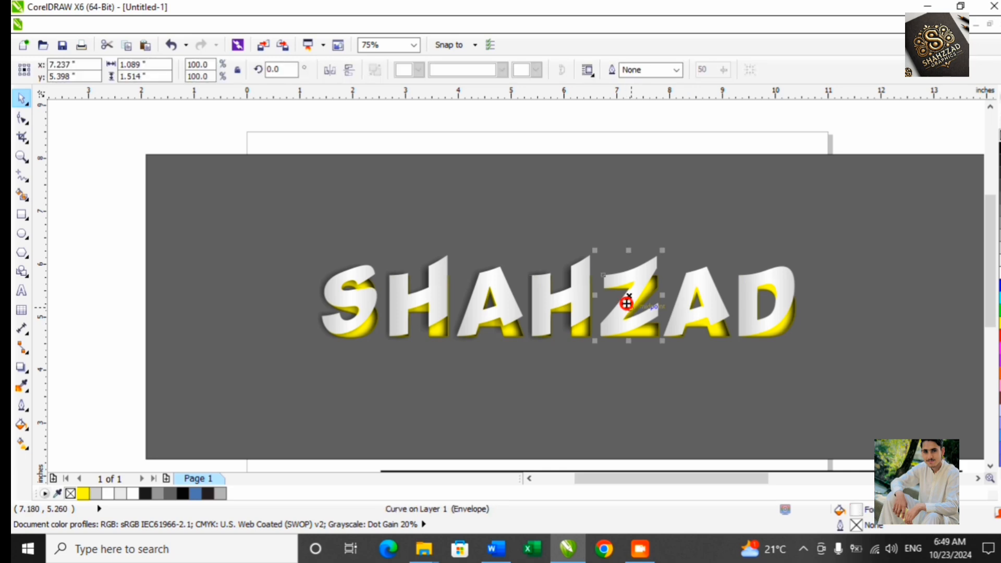
click(21, 366)
click(650, 69)
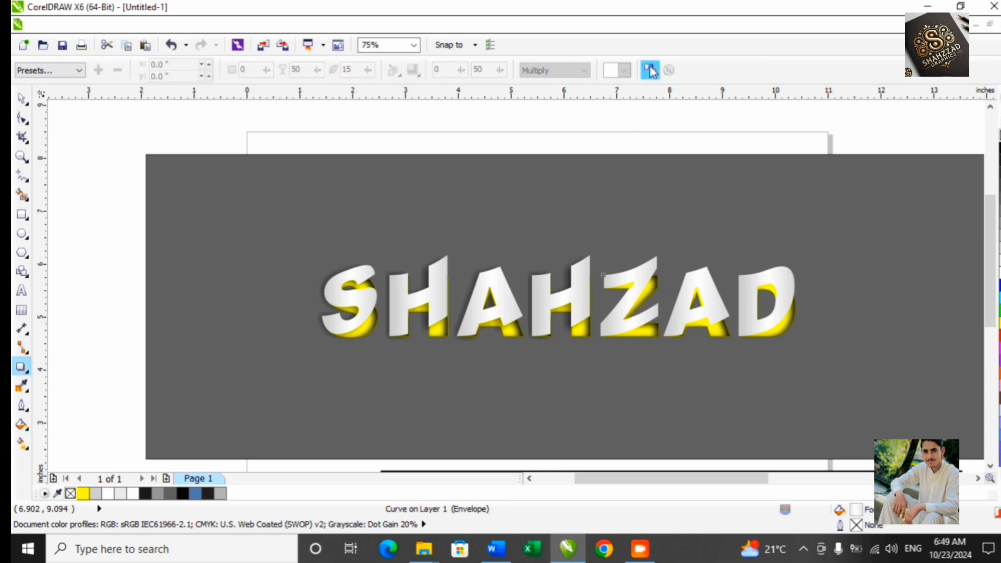
click(546, 311)
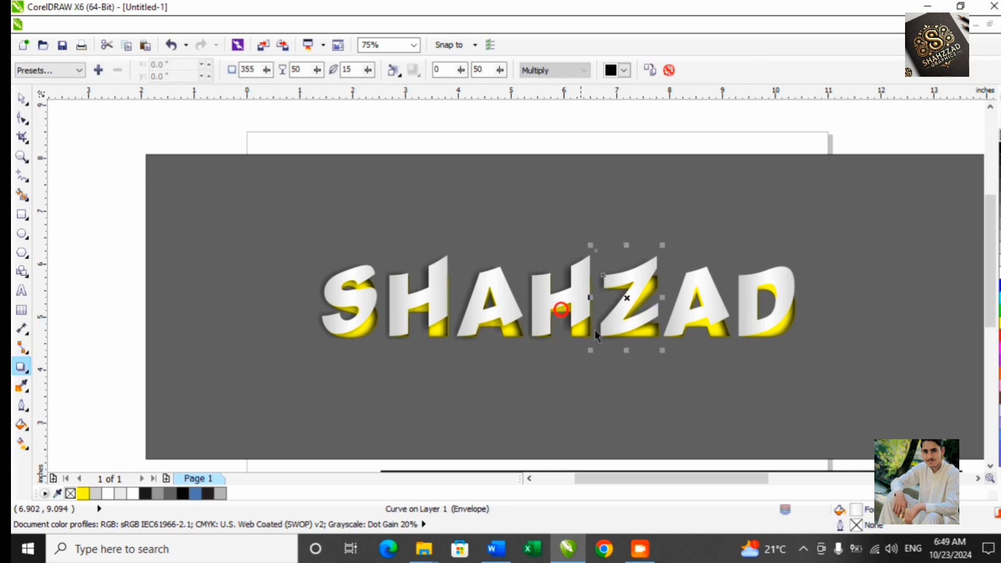
key(space)
Copy the drop shadow properties from the Z to the second gradient letter A
click(714, 308)
click(21, 366)
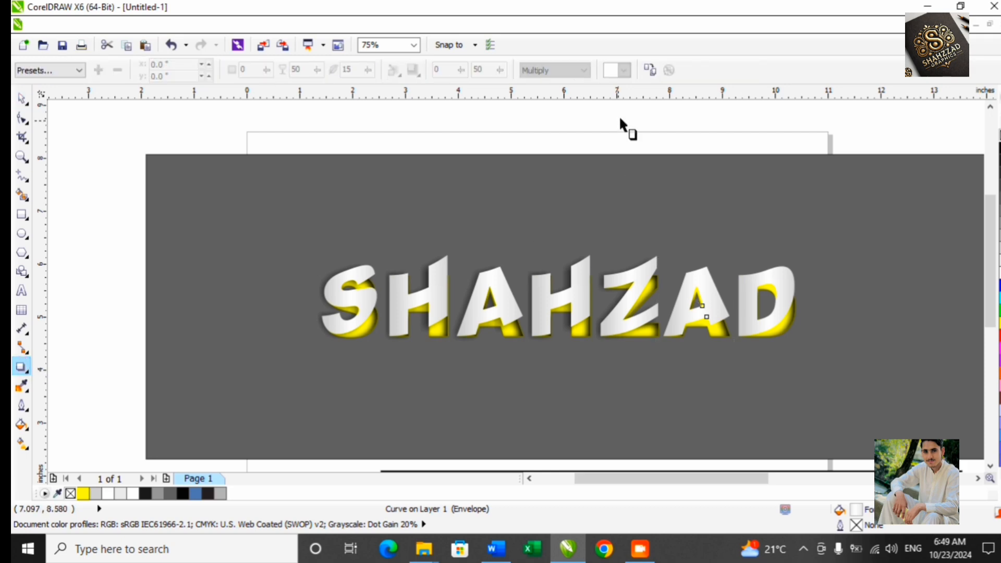
click(649, 69)
click(623, 332)
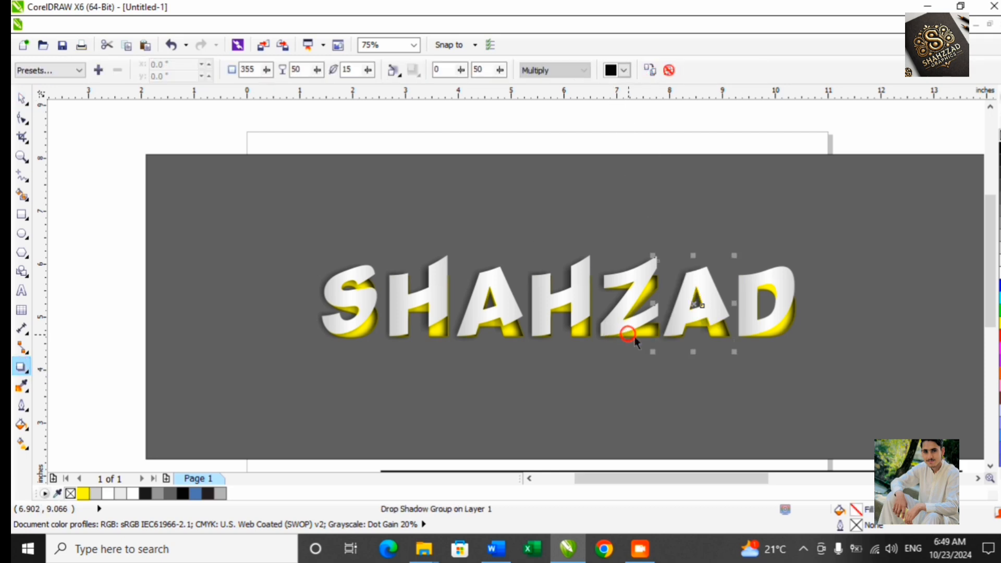
key(space)
Copy the drop shadow properties from the second A to the gradient letter D, and deselect everything
click(763, 321)
click(21, 366)
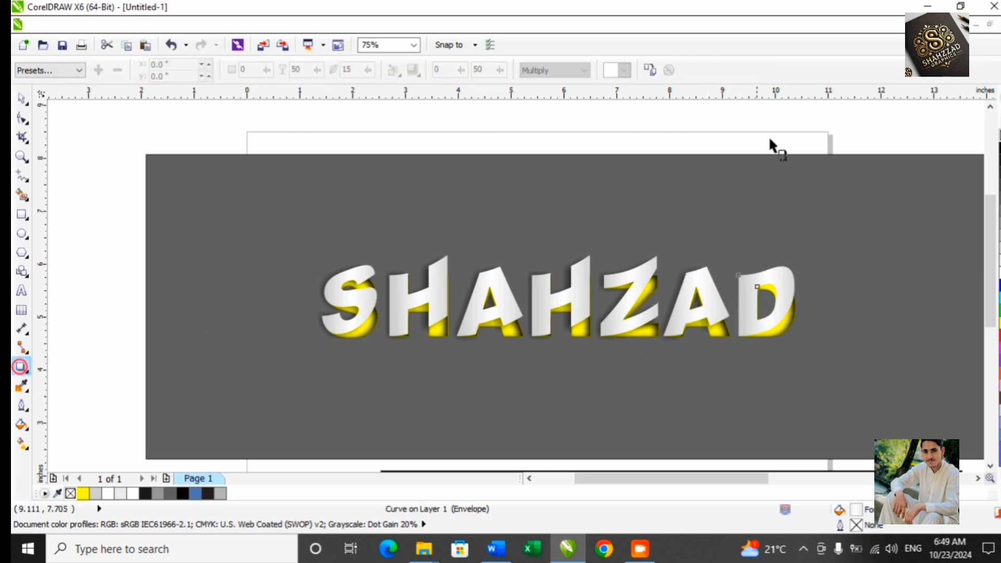
click(649, 70)
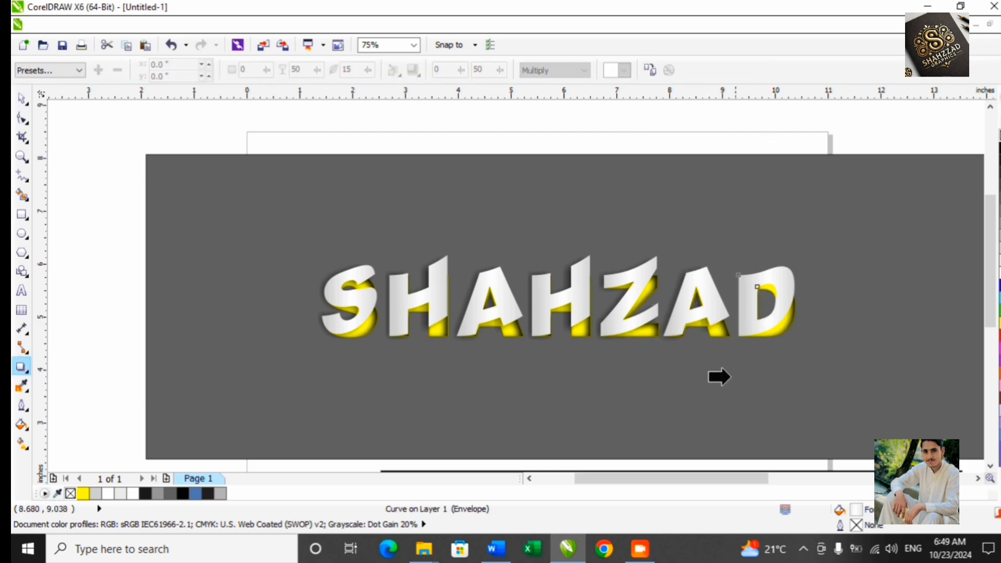
click(686, 323)
key(space)
click(108, 263)
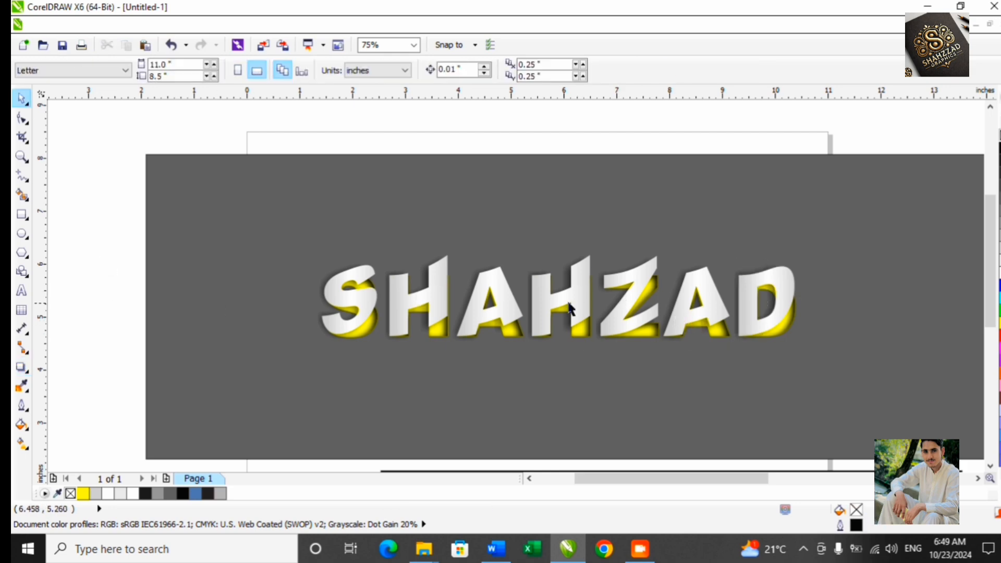
Delete the spare yellow text with its black rectangle and the blue rectangle with its text copy
scroll(486, 193, down, 1)
click(697, 235)
right_click(659, 398)
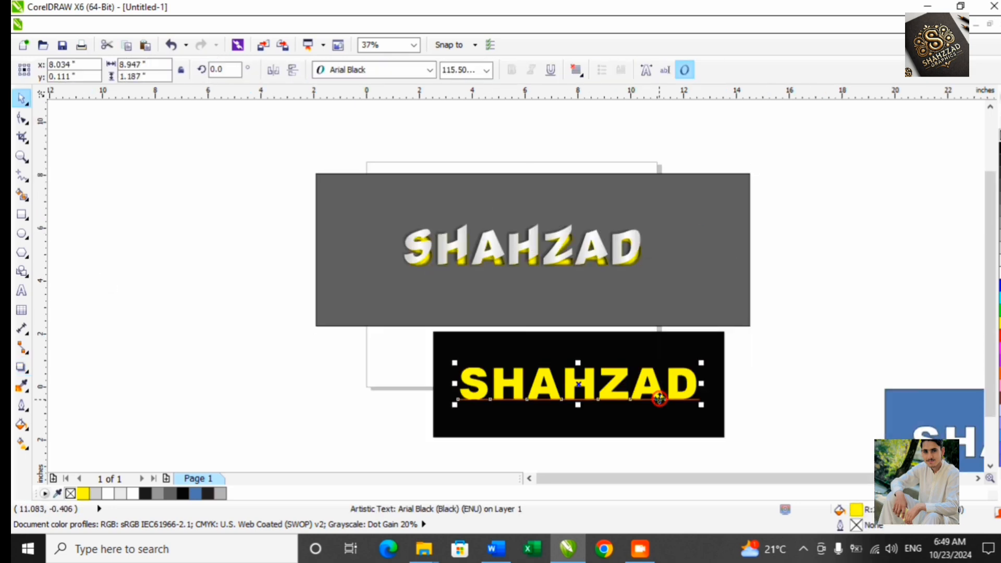
key(Escape)
scroll(389, 352, down, 2)
drag(620, 405, 374, 342)
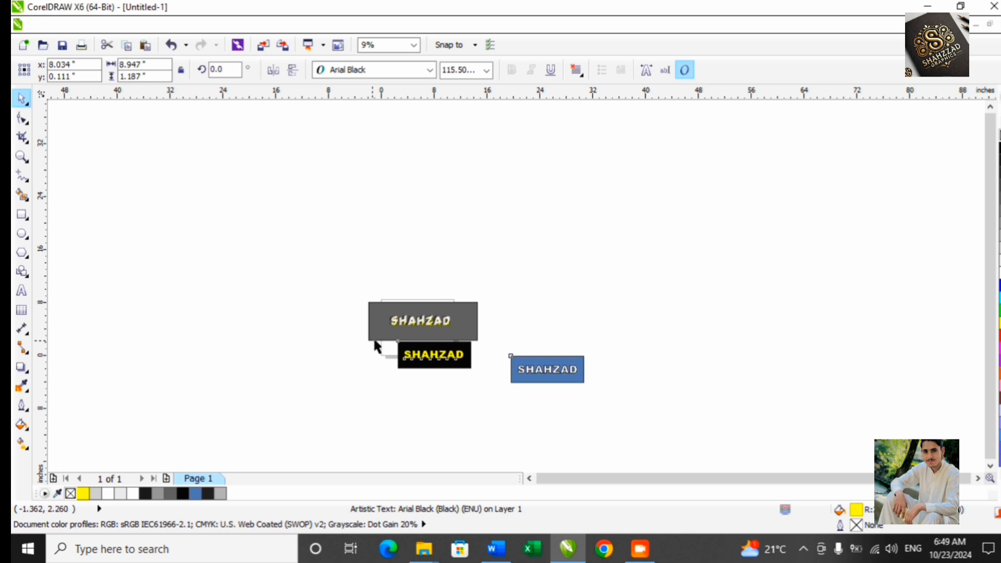
right_click(447, 355)
key(Escape)
Stretch the dark grey rectangle's upper and lower edges outward so it covers the whole page
scroll(431, 321, up, 3)
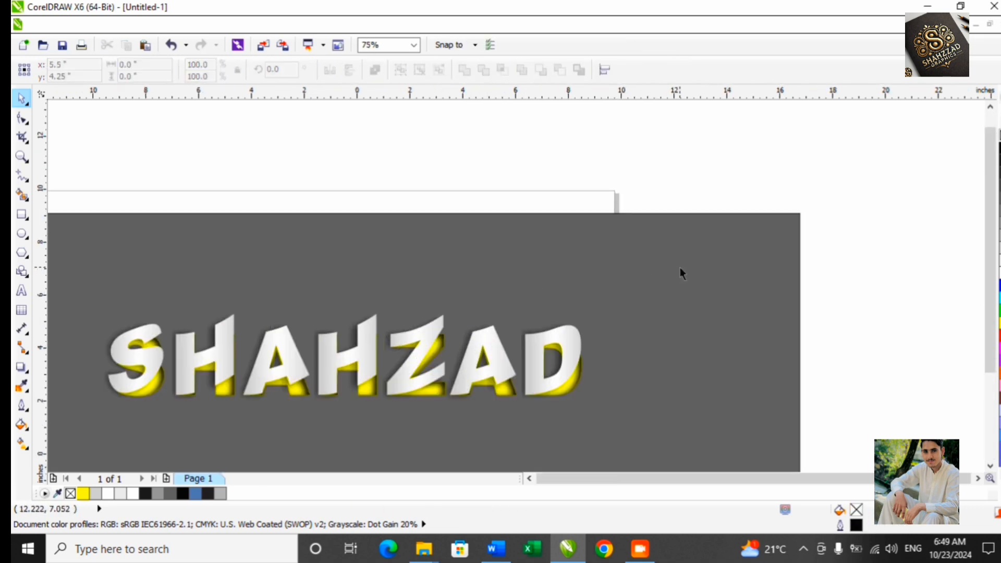
scroll(679, 267, down, 2)
click(680, 267)
drag(600, 248, 603, 241)
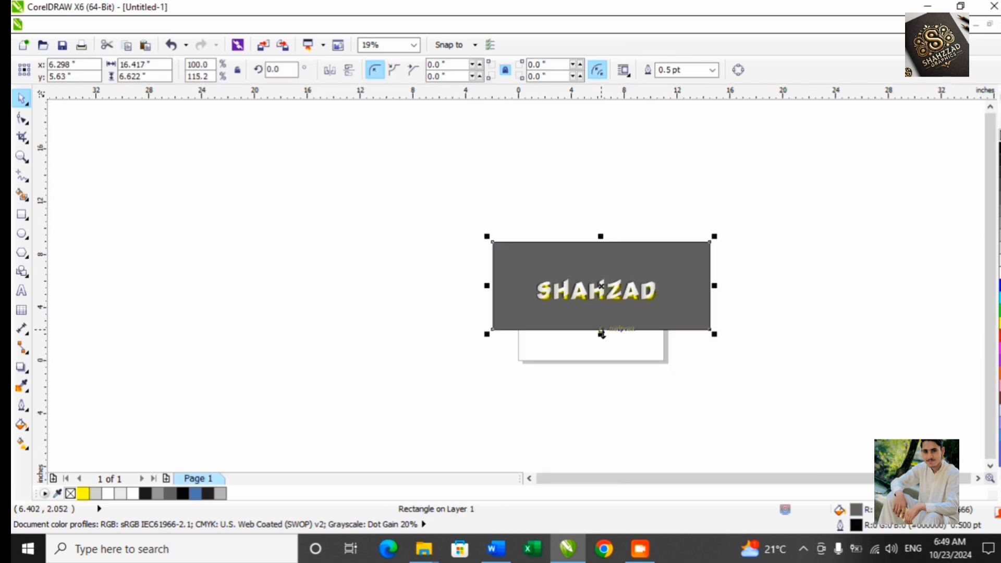
drag(601, 334, 606, 384)
Group the gradient and yellow lettering, enlarge it to about 12.32 inches wide and centre it on the grey background rectangle
drag(426, 324, 710, 266)
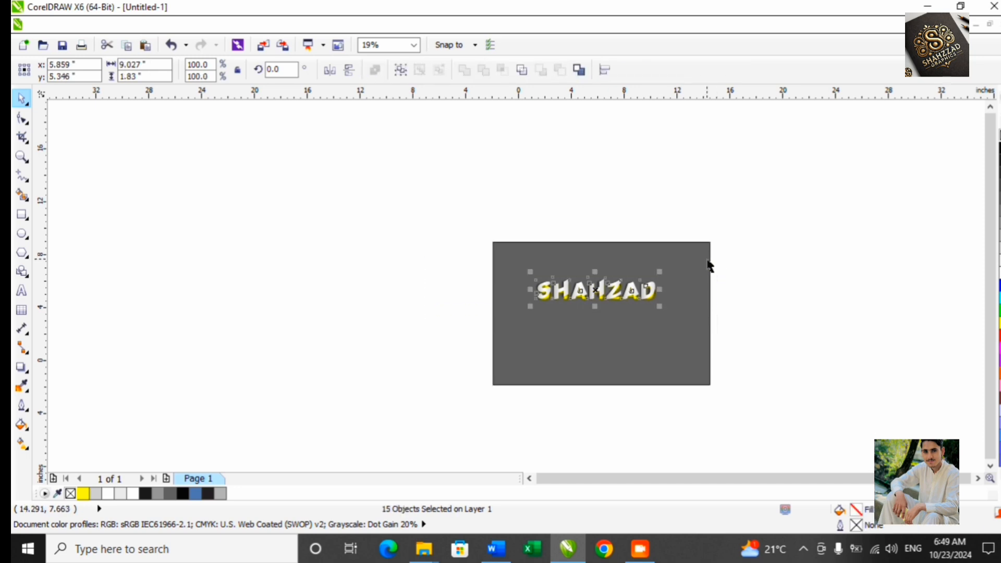
key(ctrl+g)
click(772, 230)
drag(767, 232, 436, 418)
key(e)
key(c)
click(839, 317)
drag(765, 276, 463, 387)
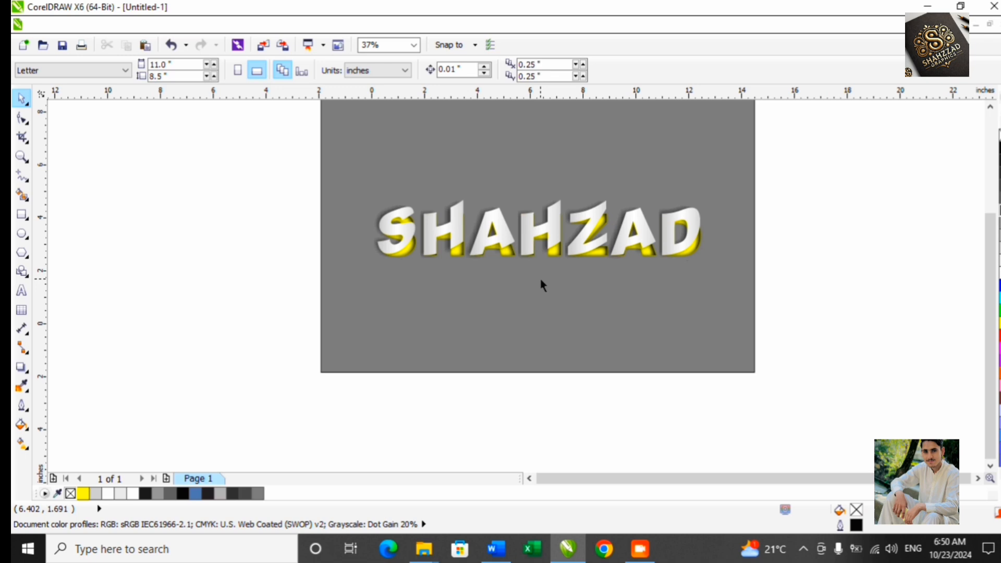
Try to move the grey background rectangle out from behind the grouped lettering
scroll(540, 279, down, 1)
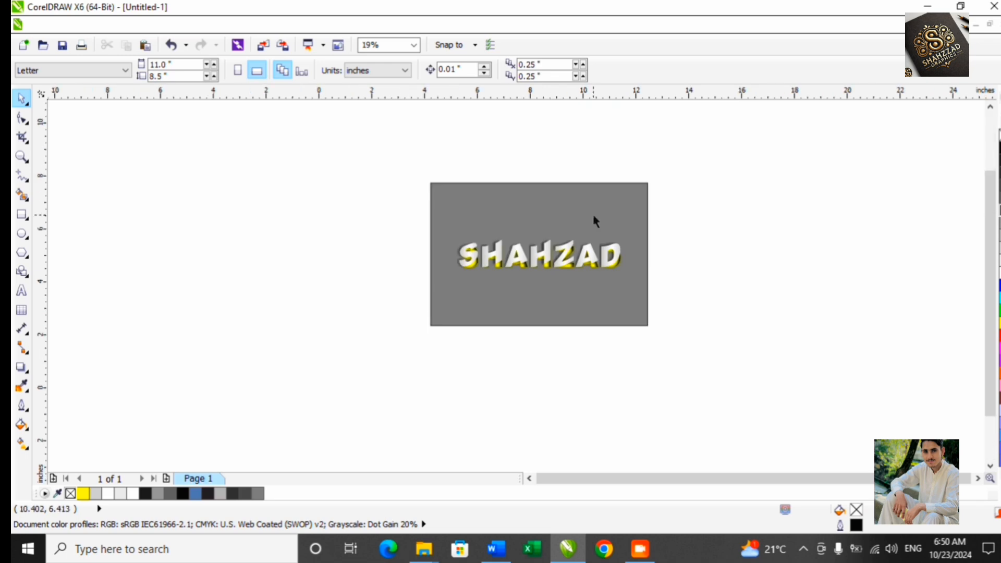
scroll(592, 212, up, 1)
scroll(417, 275, up, 1)
scroll(437, 276, down, 1)
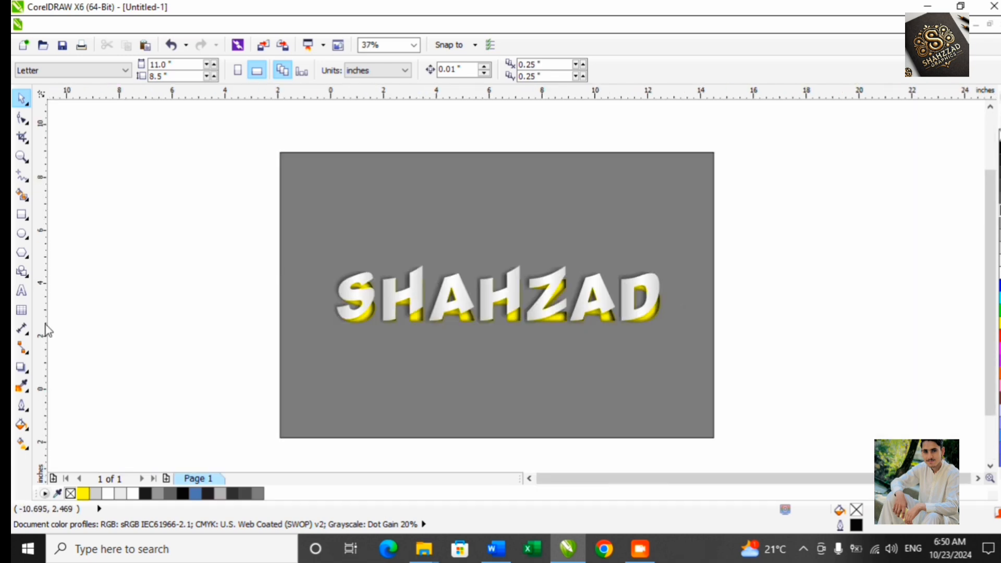
drag(178, 223, 673, 359)
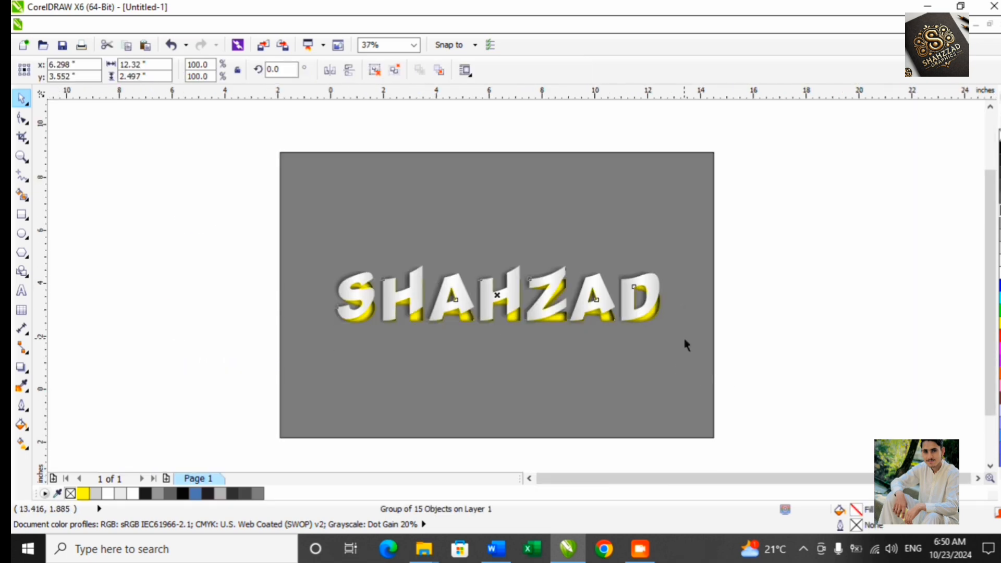
drag(762, 233, 289, 392)
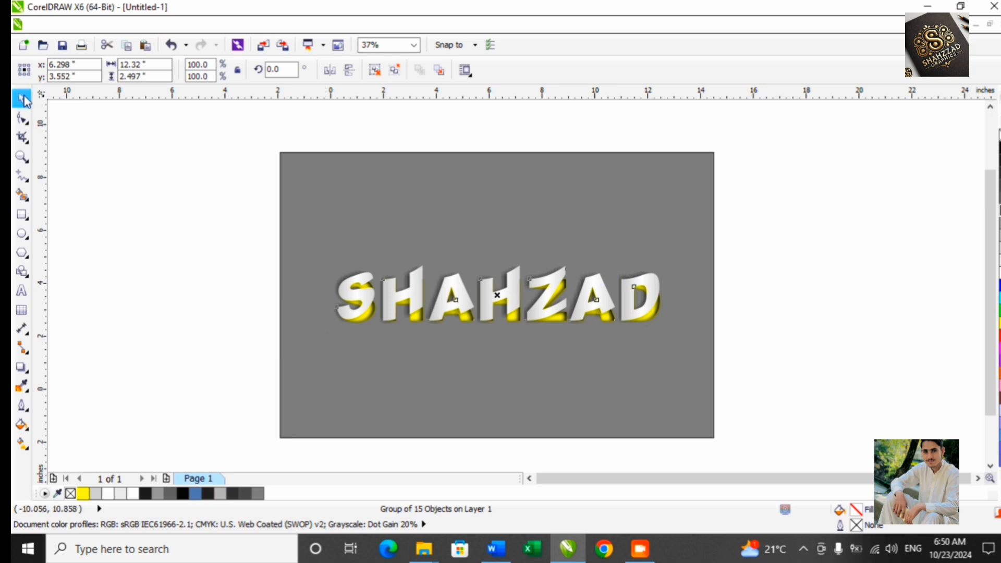
drag(172, 181, 777, 377)
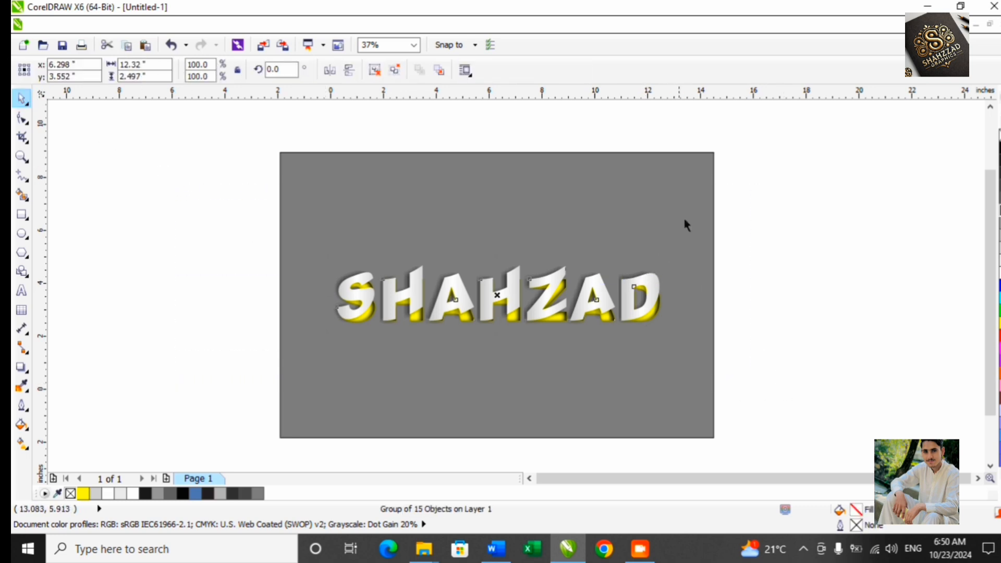
drag(708, 163, 475, 215)
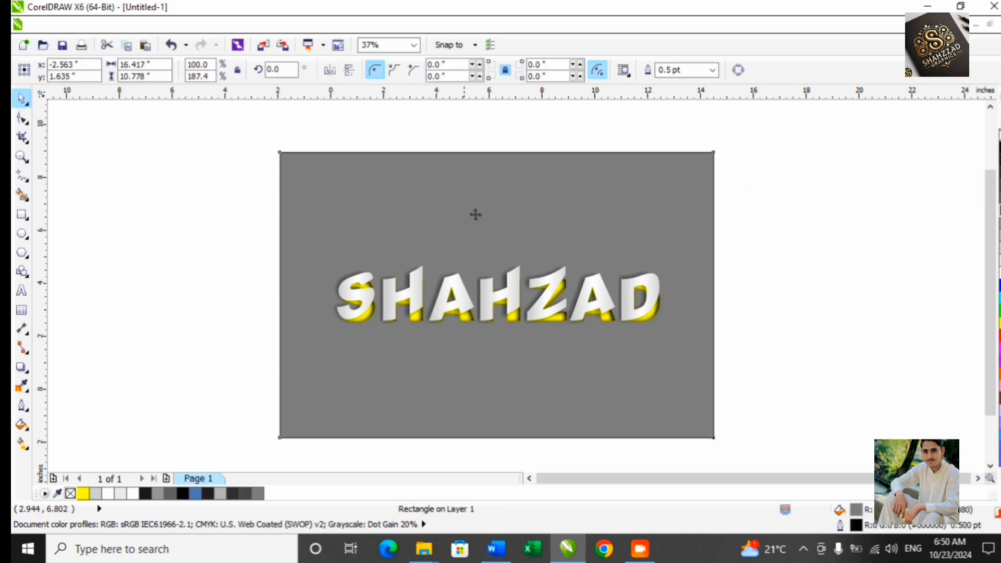
click(612, 286)
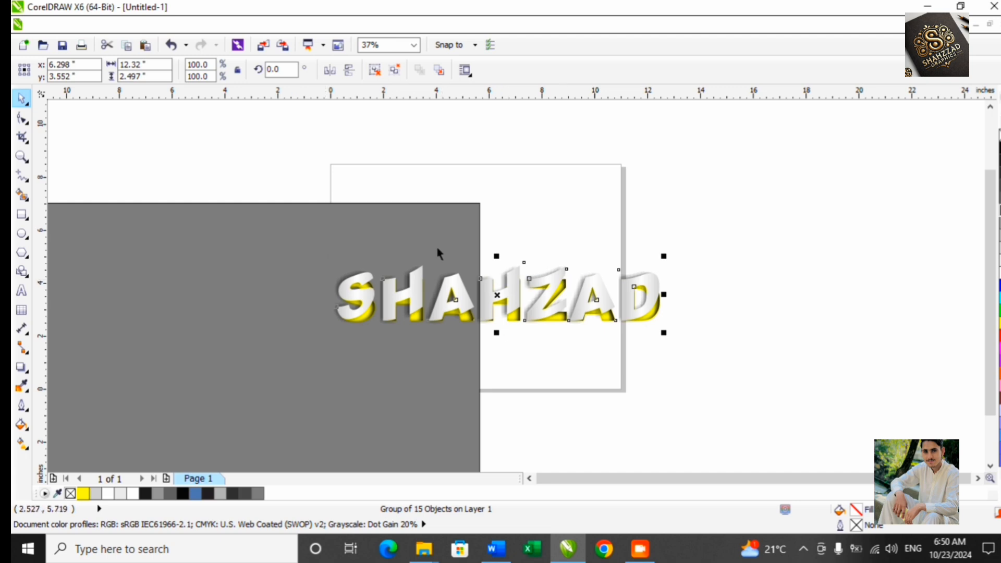
key(ctrl+z)
Remove the outline from the grey background rectangle
click(650, 298)
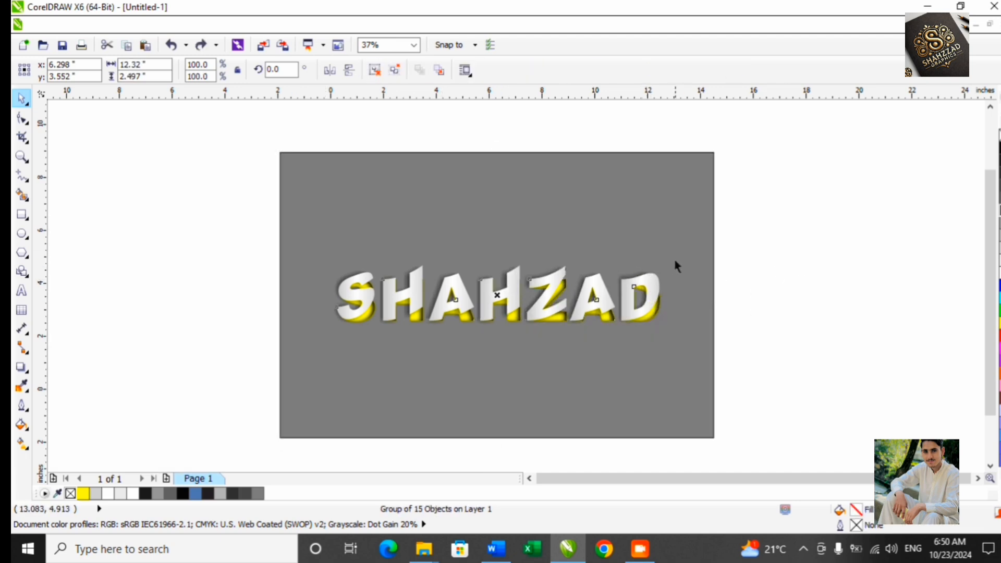
drag(767, 224, 274, 380)
click(635, 241)
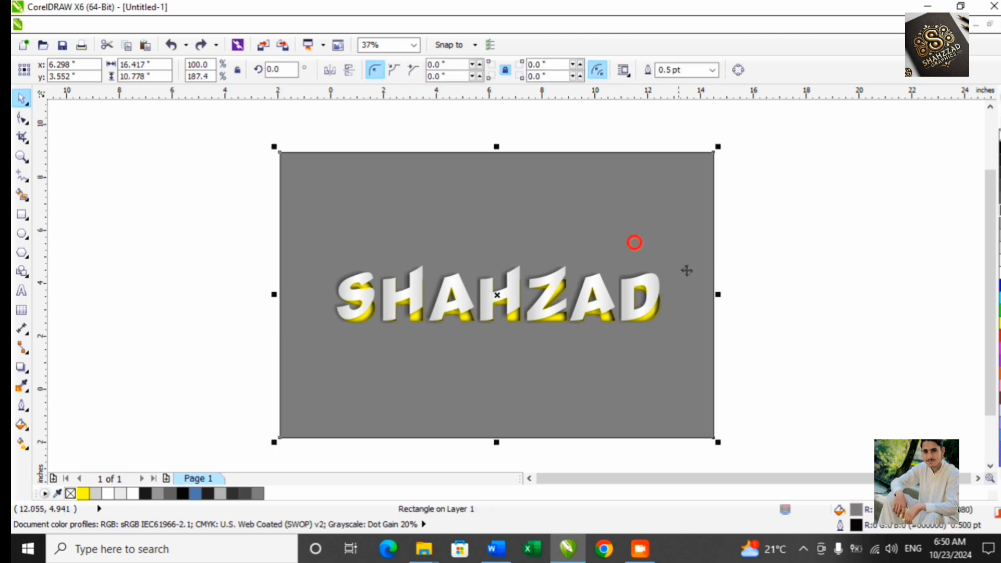
scroll(636, 261, down, 1)
click(635, 230)
click(813, 260)
click(625, 229)
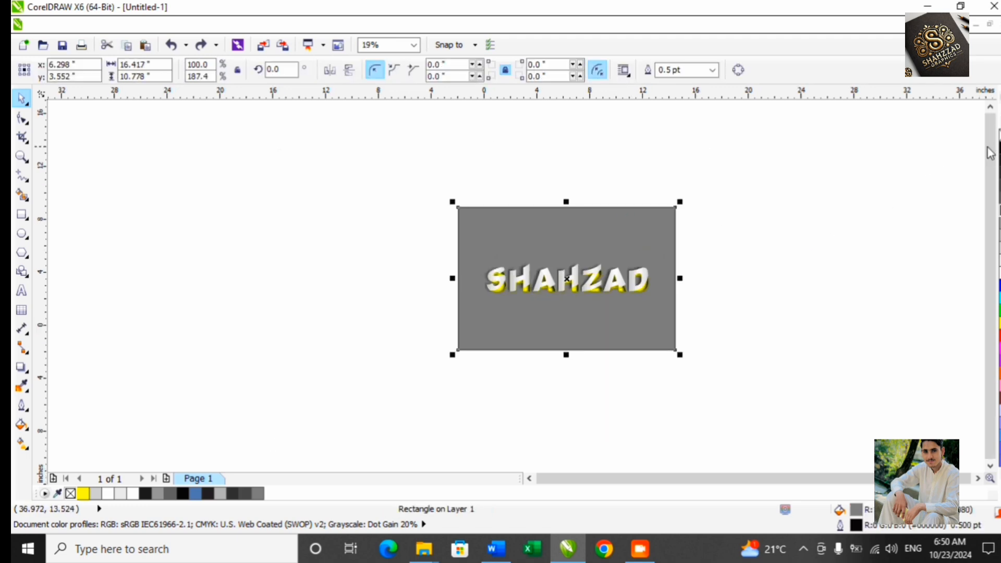
click(868, 214)
scroll(597, 264, up, 2)
scroll(598, 264, down, 1)
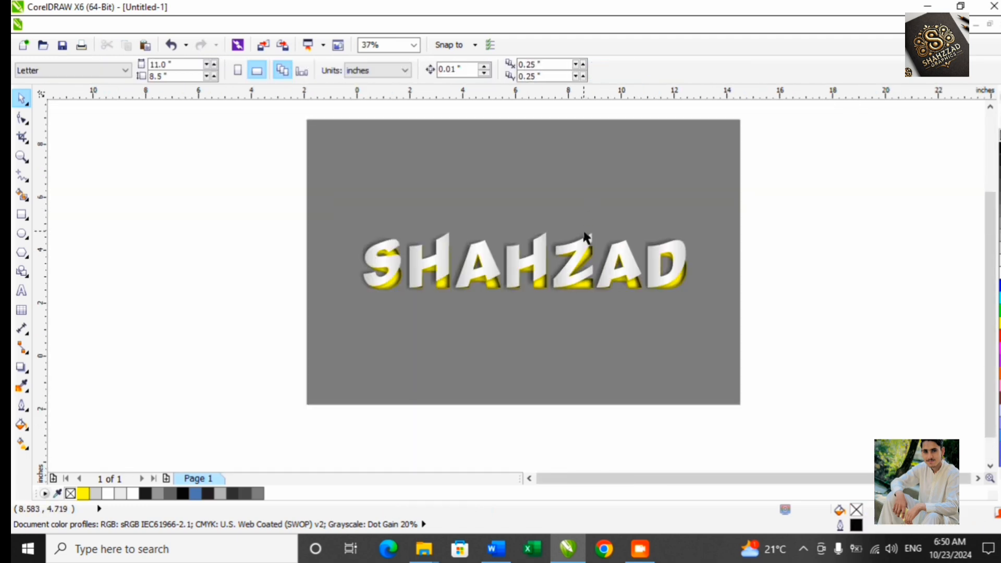
scroll(567, 230, up, 1)
scroll(464, 224, down, 1)
click(466, 229)
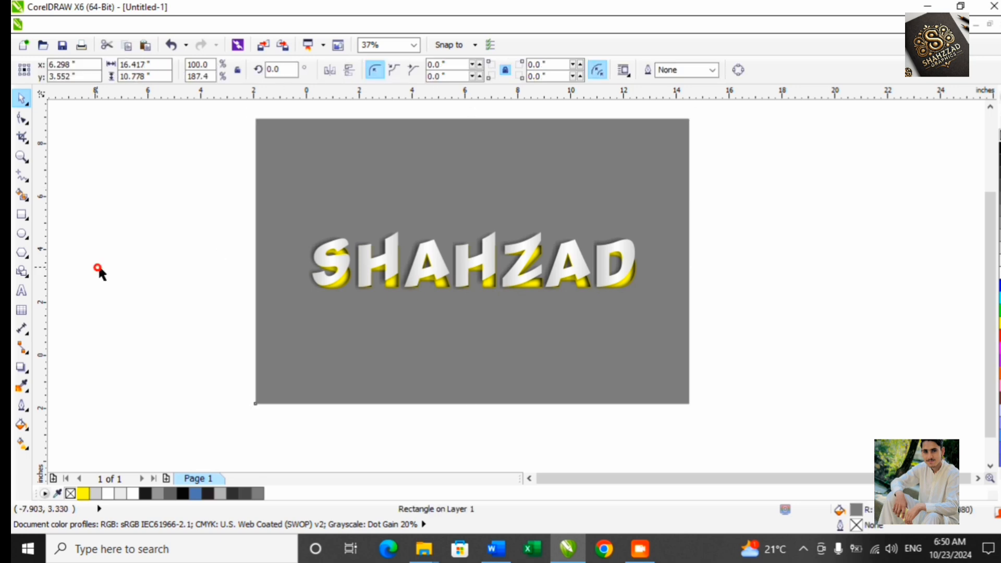
click(96, 270)
Ungroup the lettering so its letters can be edited individually, and deselect everything
click(325, 263)
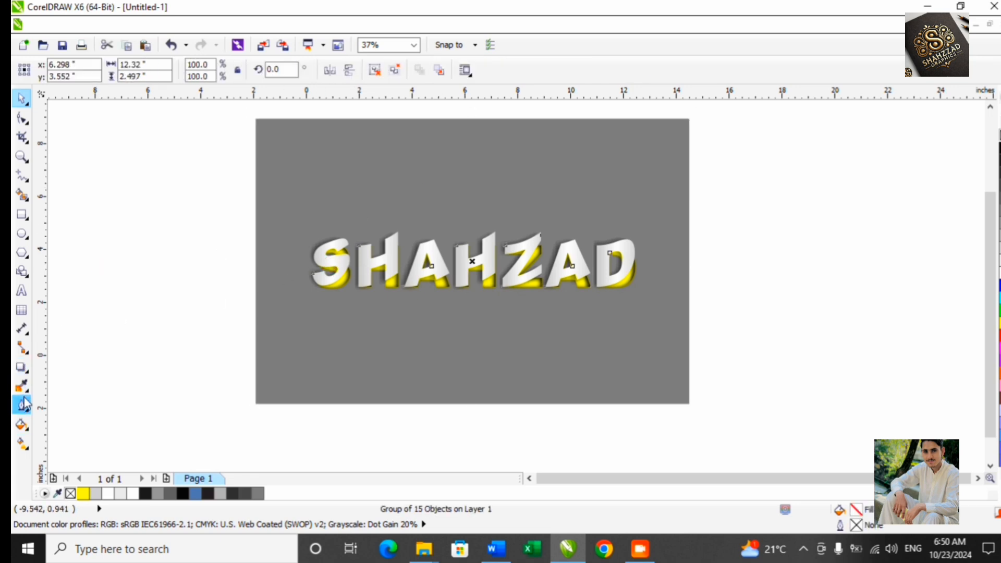
click(22, 367)
scroll(338, 265, up, 2)
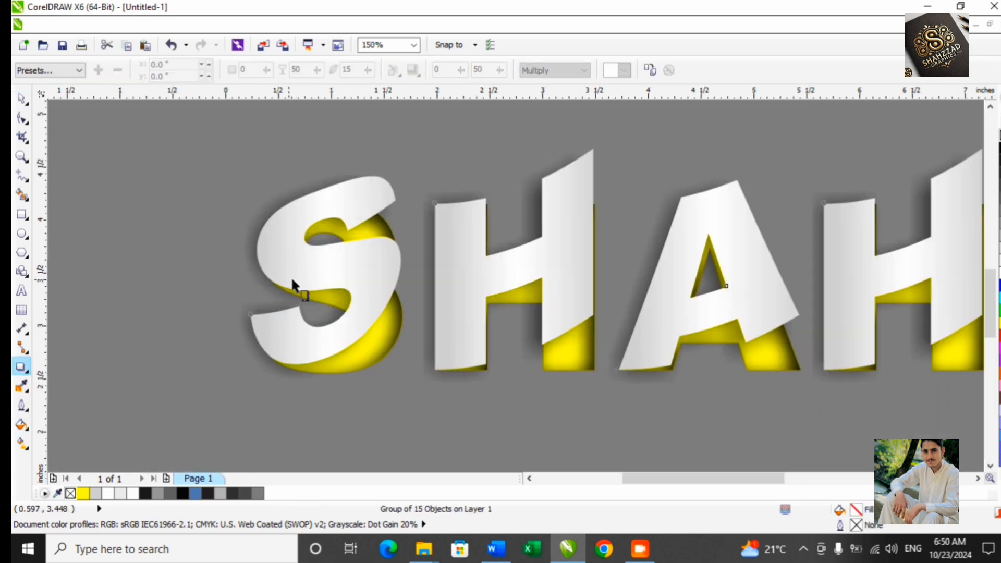
click(21, 98)
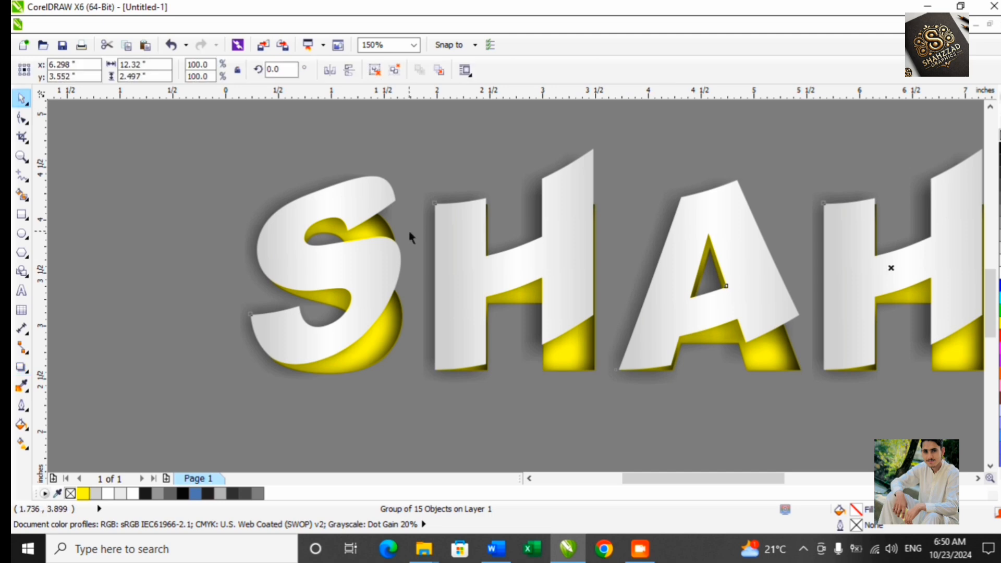
right_click(452, 236)
click(523, 76)
scroll(511, 222, down, 2)
click(270, 236)
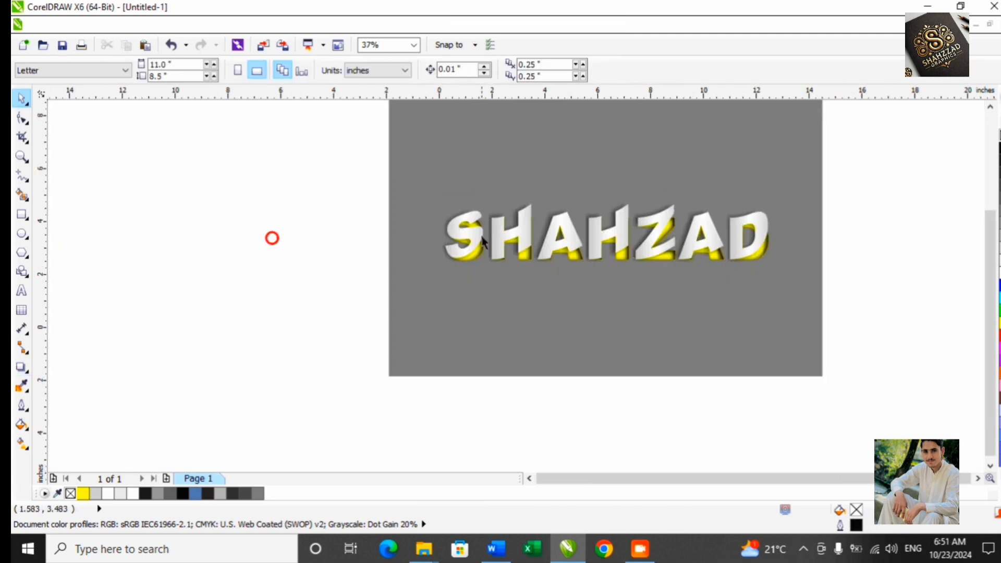
Try to shorten and redirect the drop shadow of the gradient letter S
key(Tab)
click(22, 366)
scroll(474, 227, up, 2)
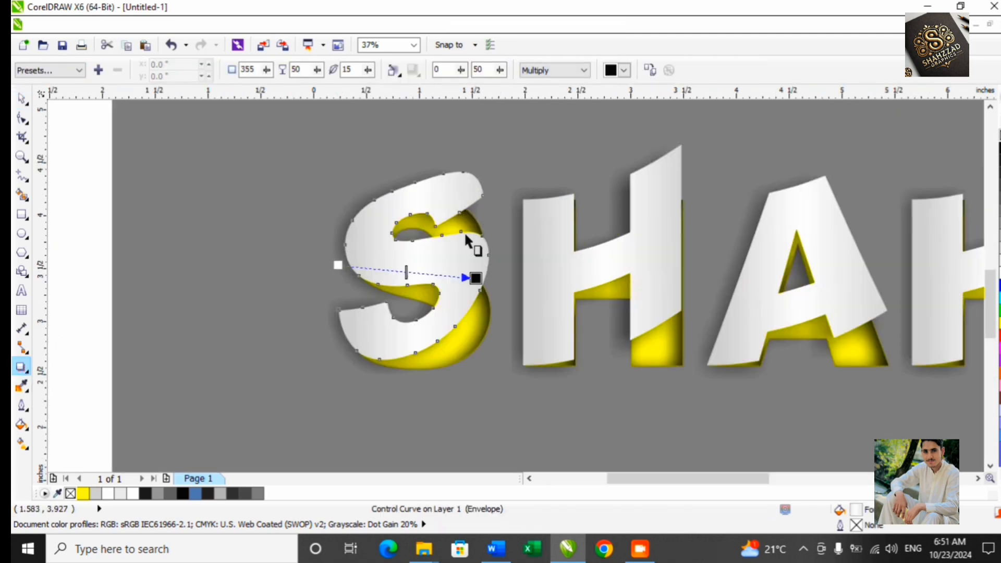
drag(335, 264, 355, 308)
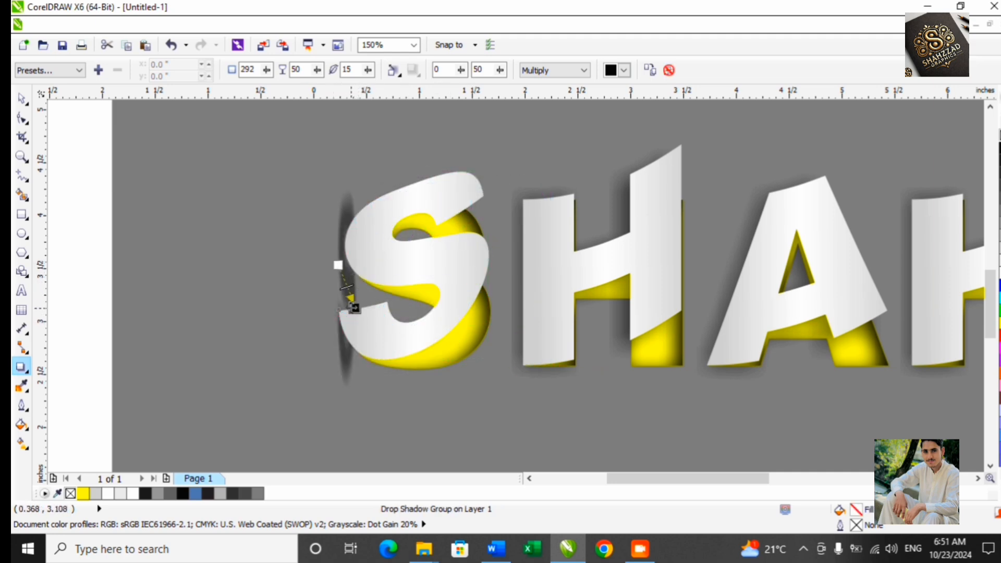
key(ctrl+z)
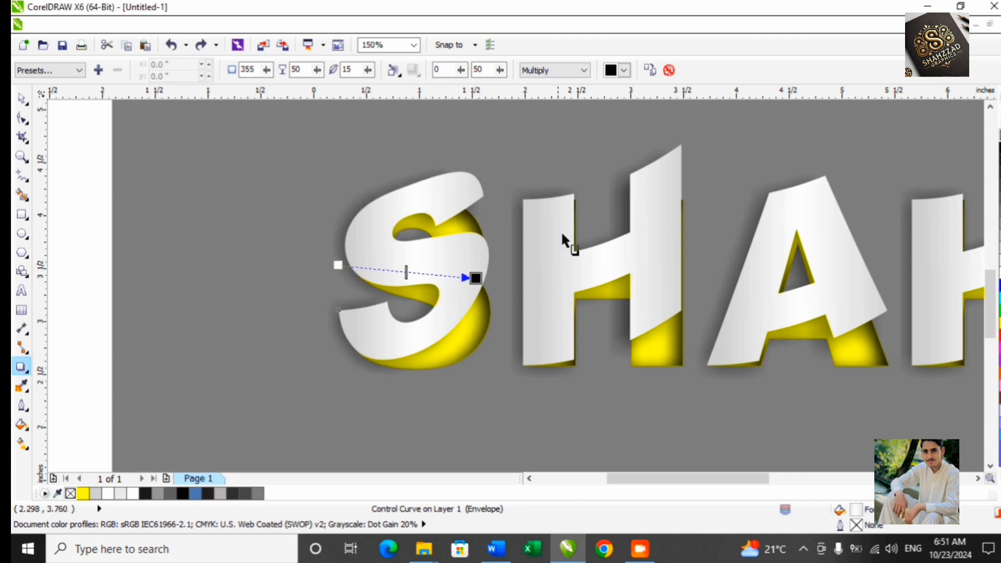
click(29, 103)
scroll(352, 252, down, 1)
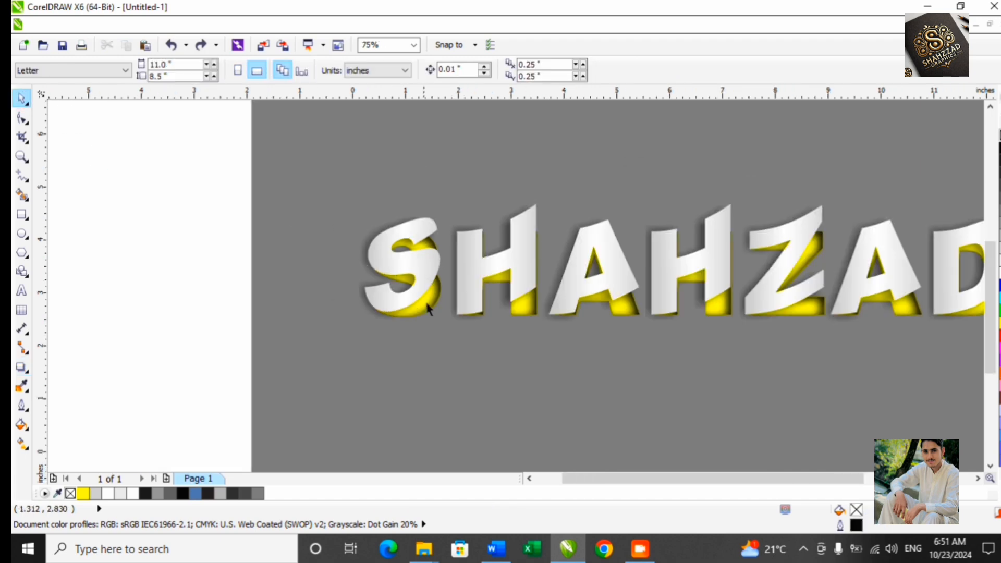
scroll(427, 308, down, 1)
Try different drop shadow opacities, such as 74 and 63, on the gradient letter S
click(242, 264)
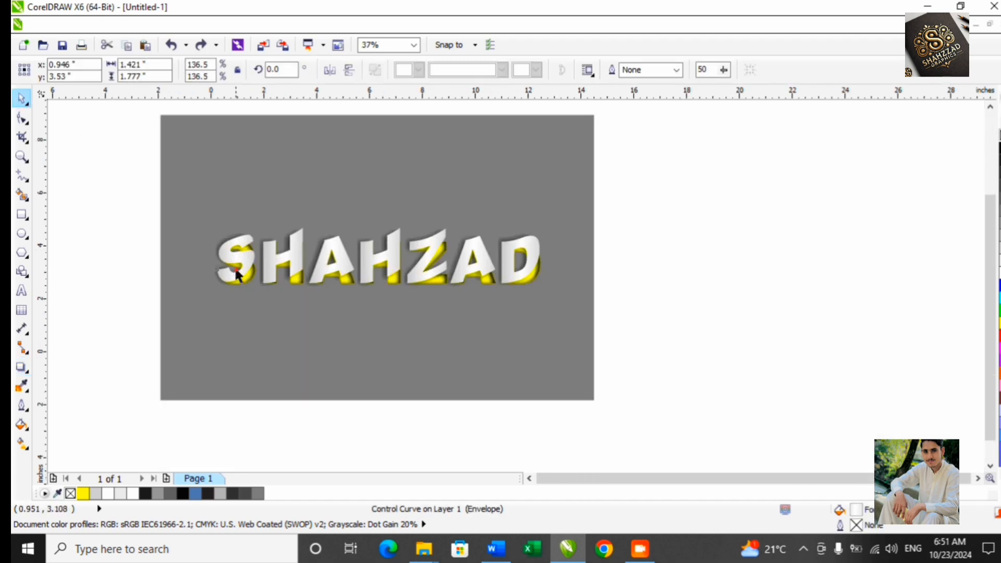
click(23, 386)
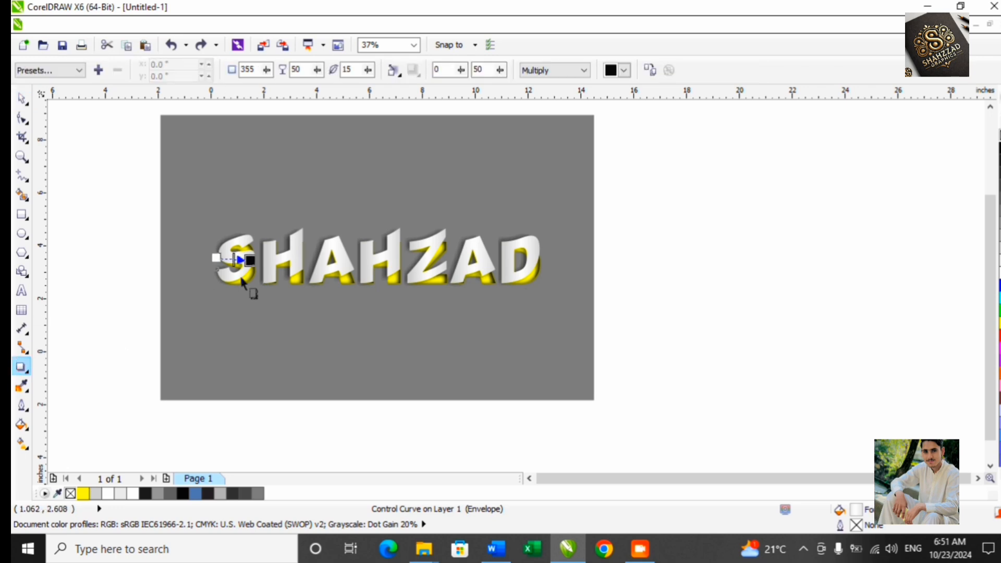
scroll(224, 264, up, 2)
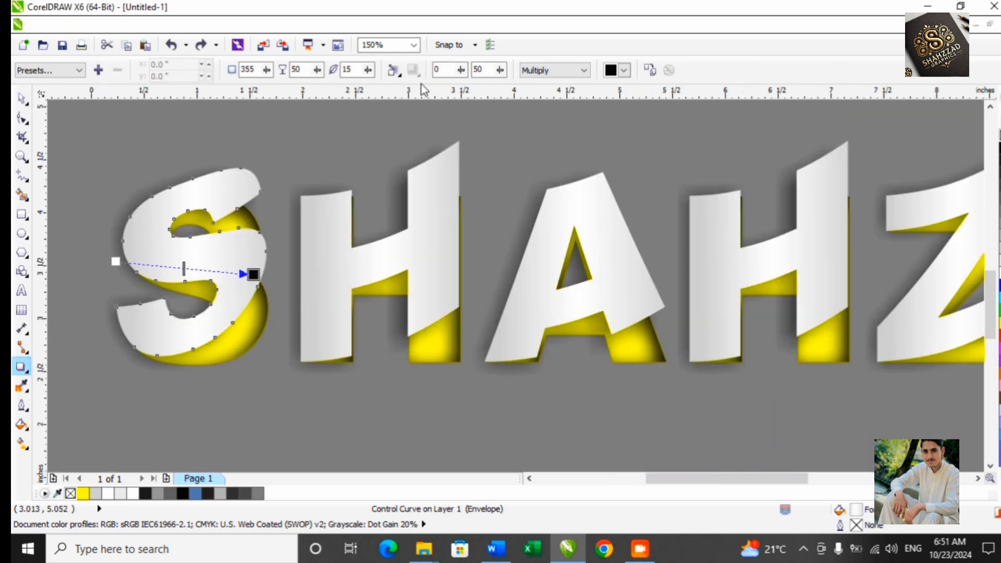
mouse_move(317, 70)
mouse_down()
mouse_move(334, 74)
mouse_move(337, 90)
mouse_move(313, 75)
mouse_move(262, 76)
mouse_move(328, 74)
mouse_move(363, 88)
mouse_move(311, 72)
mouse_up()
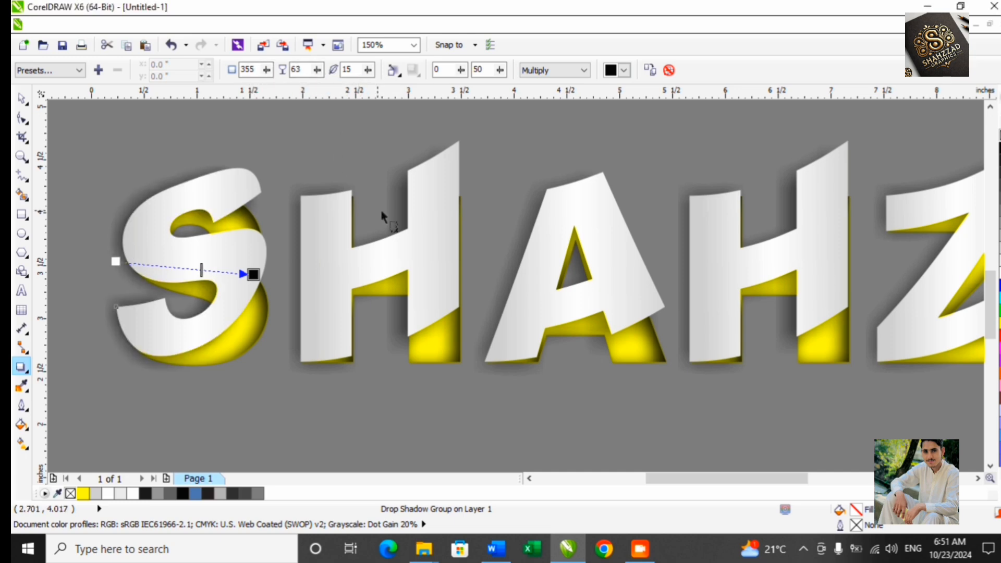
key(ctrl+z)
key(ctrl+z)
key(ctrl+z)
key(ctrl+z)
key(ctrl+z)
key(ctrl+z)
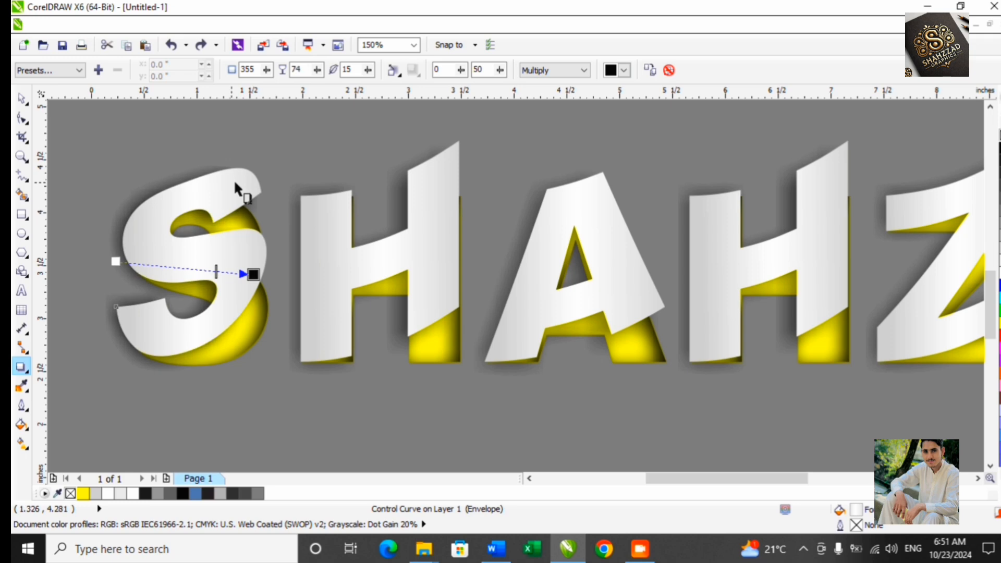
click(22, 100)
scroll(549, 268, down, 2)
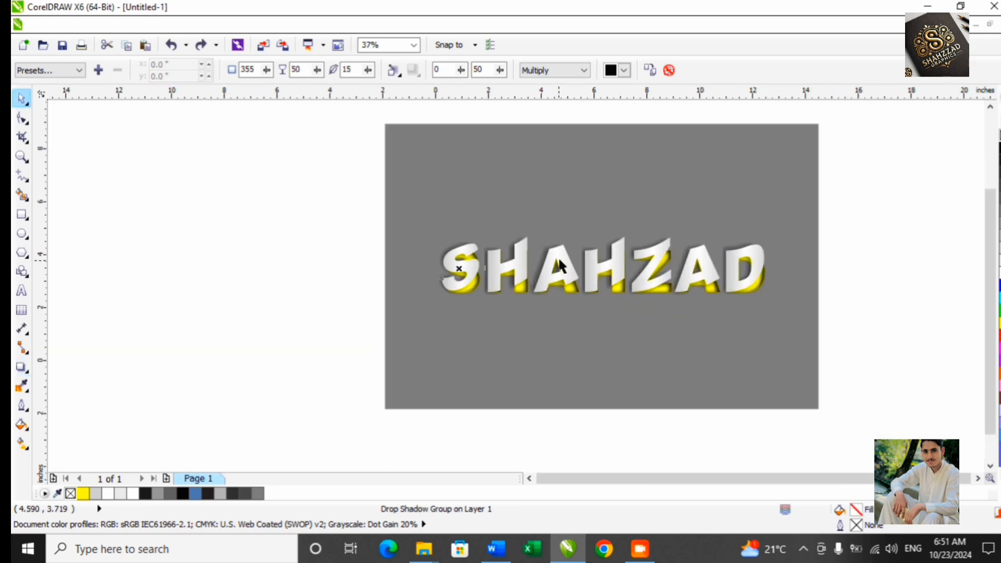
Fill the background rectangle with light grey
click(286, 257)
click(636, 210)
click(999, 247)
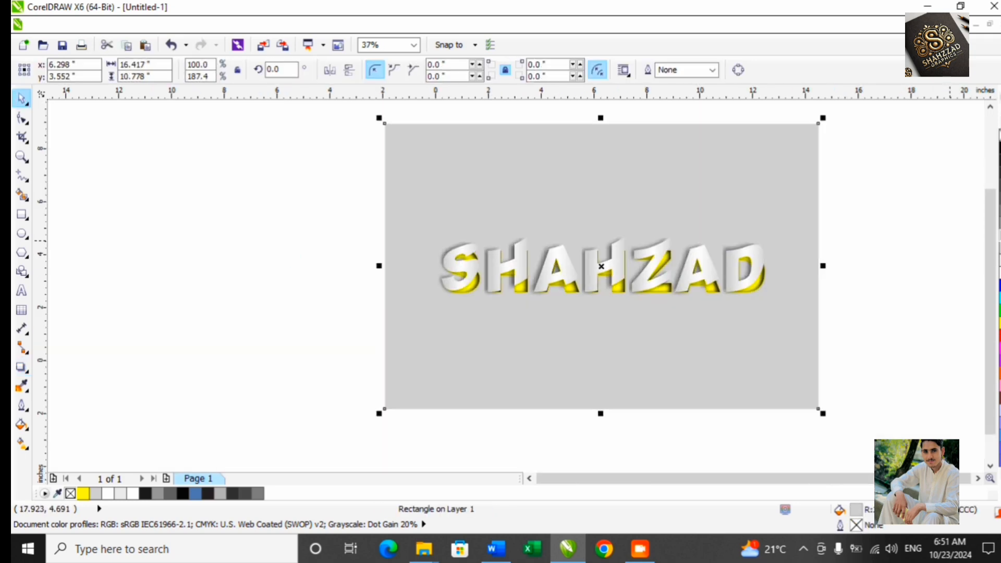